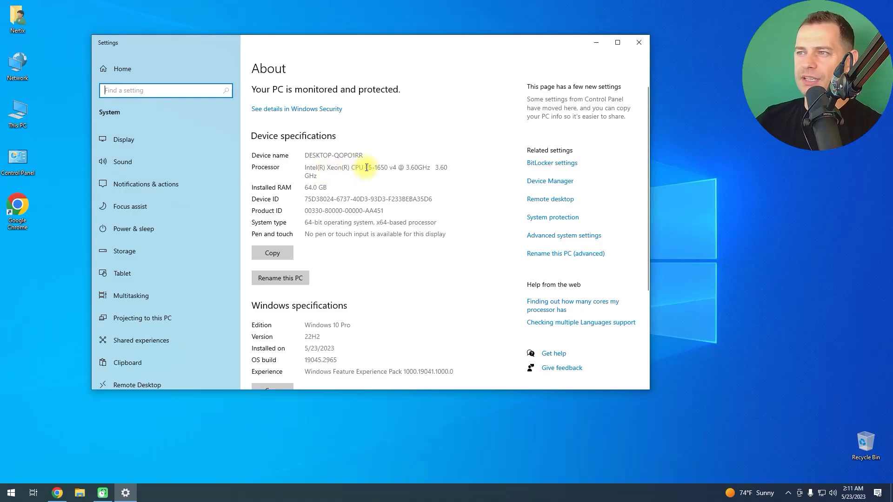
Step: Review the processor, installed RAM, Windows edition, version and installation date on the About page
left_click_drag(365, 168, 395, 186)
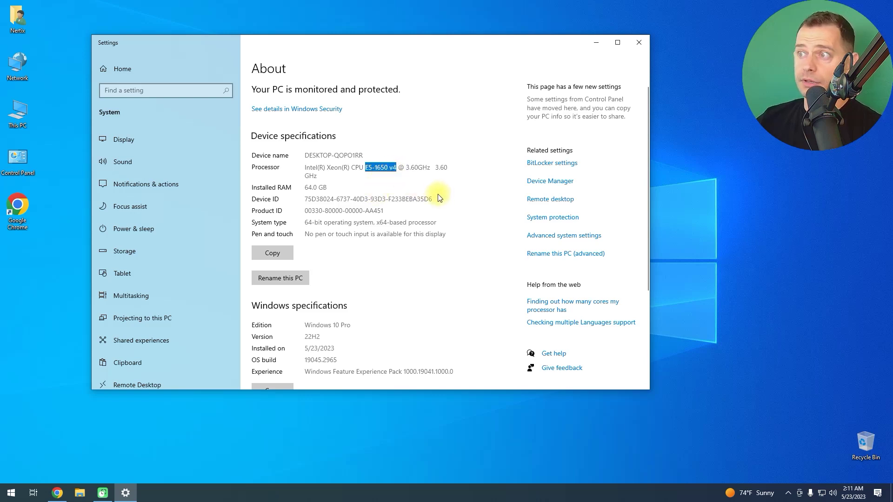
left_click(308, 190)
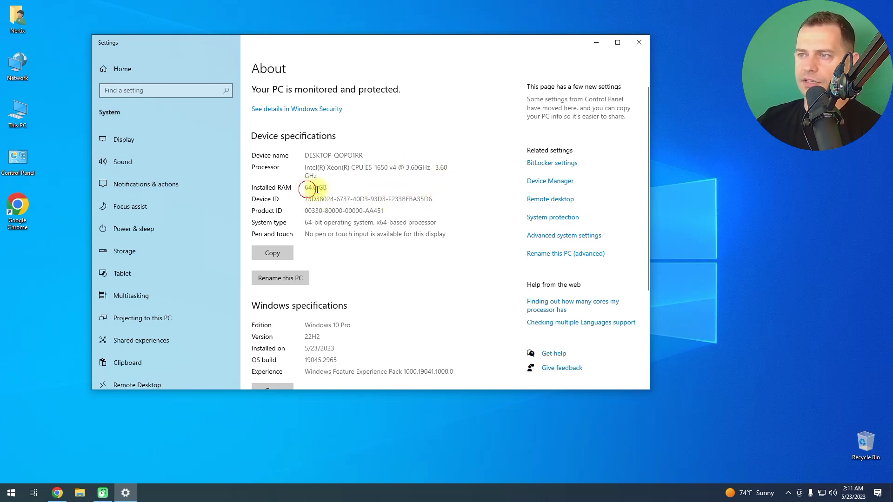
left_click_drag(308, 188, 328, 188)
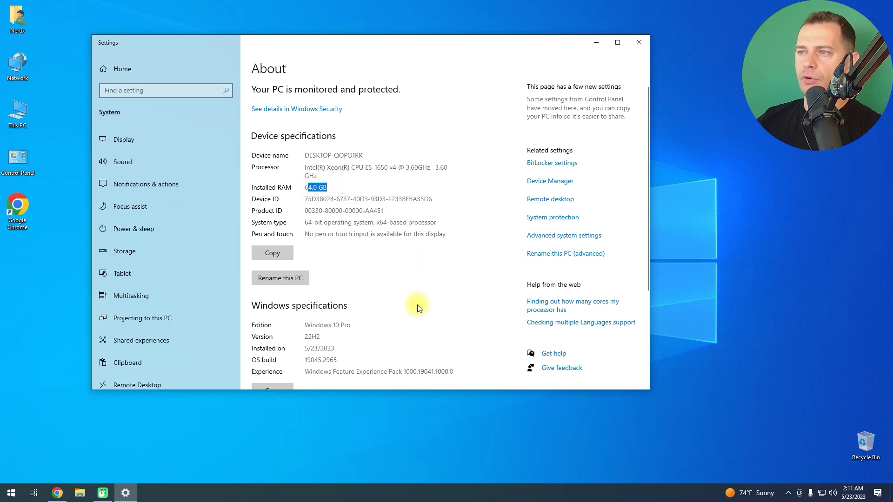
scroll(423, 293, "down", 4)
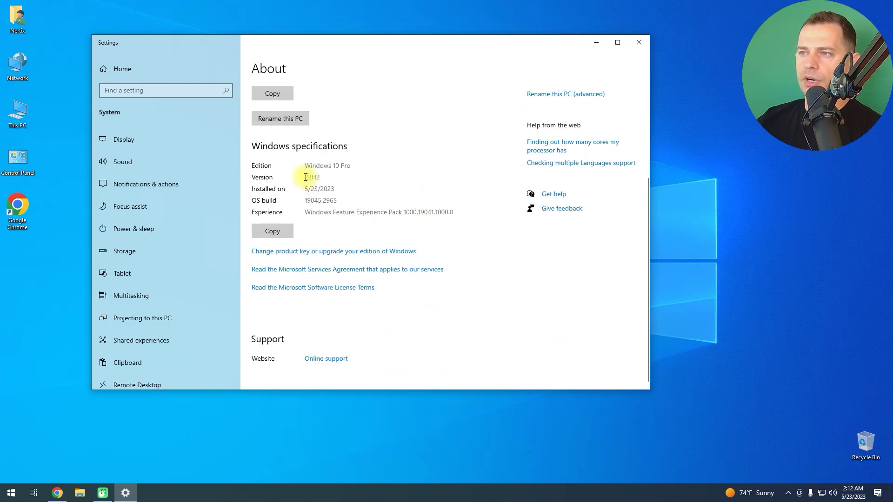
left_click_drag(303, 166, 361, 167)
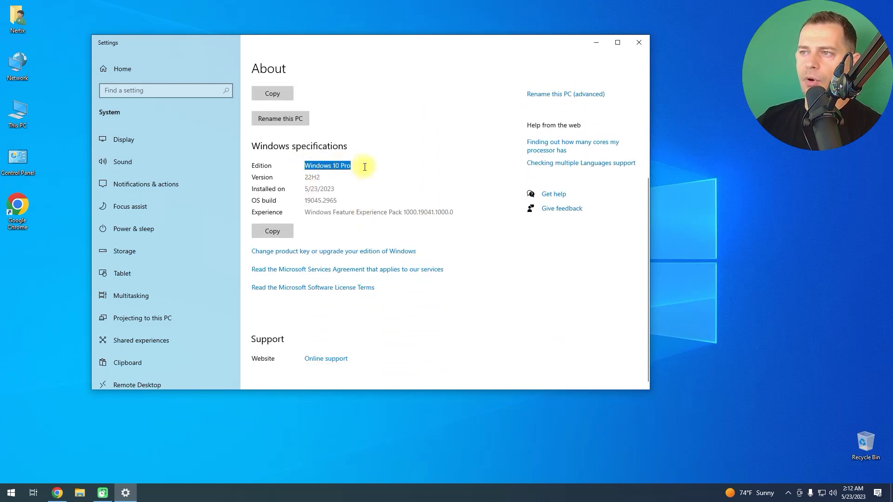
left_click_drag(308, 178, 340, 178)
left_click(326, 191)
left_click_drag(340, 189, 307, 190)
left_click(359, 190)
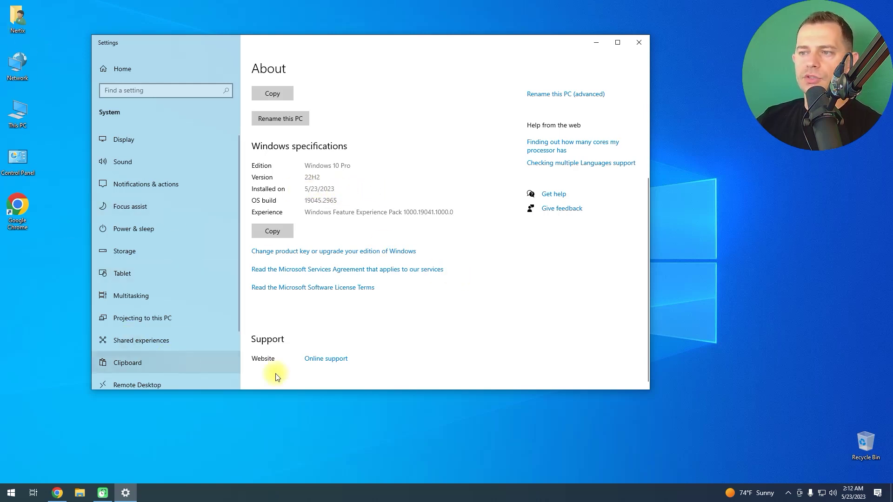
scroll(380, 281, "up", 3)
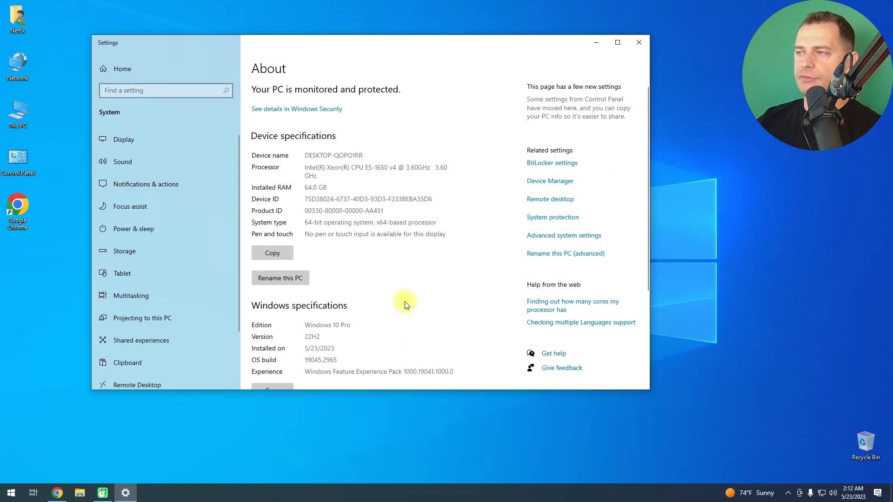
scroll(403, 301, "down", 3)
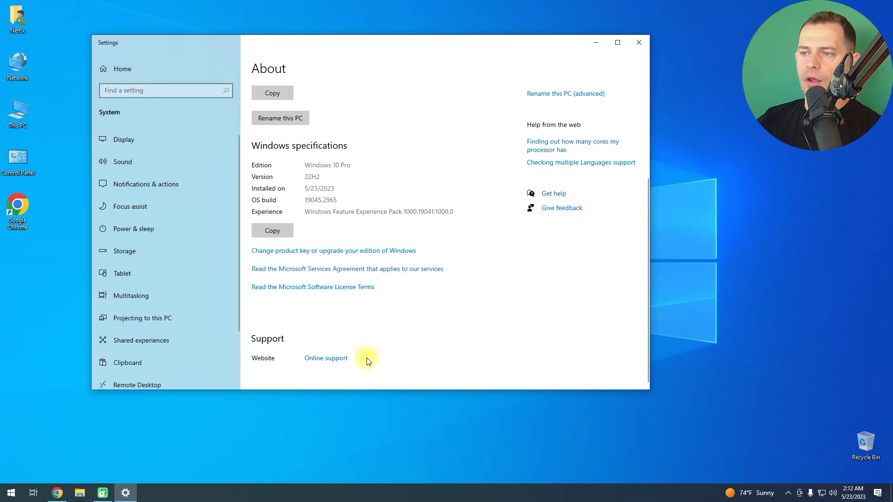
Step: Close the Settings window with the About page
key("super")
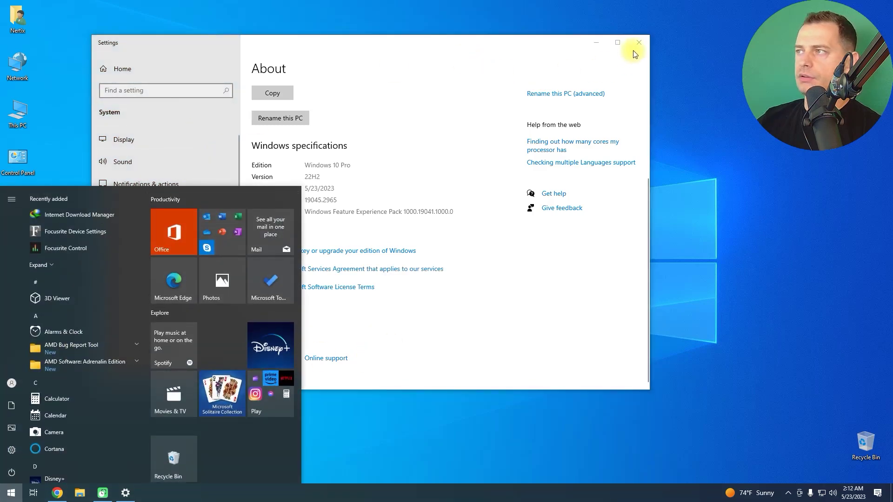
left_click(544, 41)
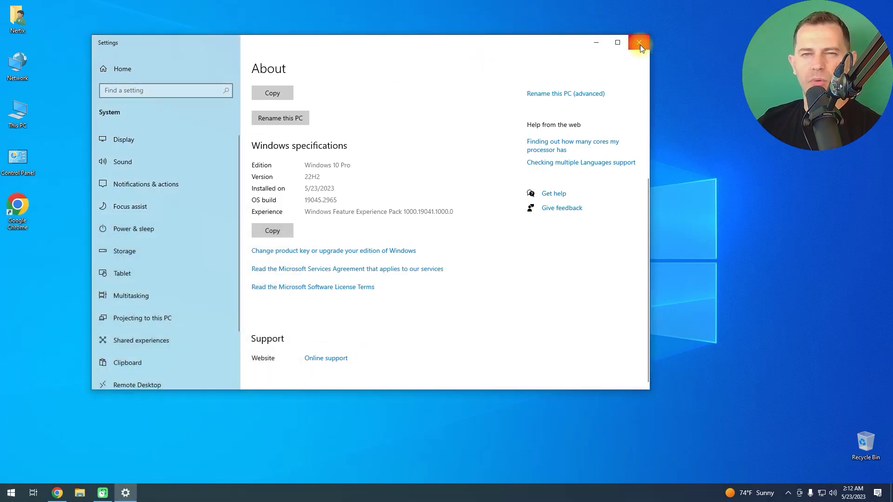
left_click(640, 45)
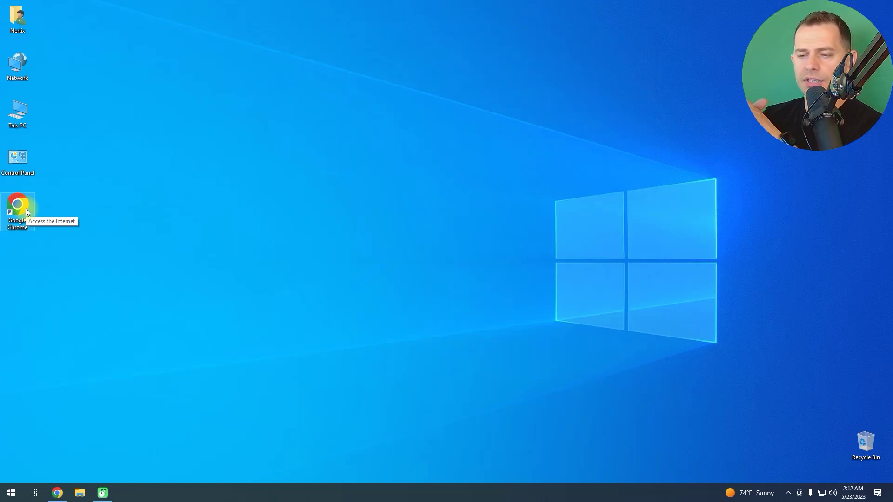
Step: Switch to the browser and download PC Health Check from the Tips2Fix article on installing Windows 11 22H2
key("super")
key("super")
left_click(59, 492)
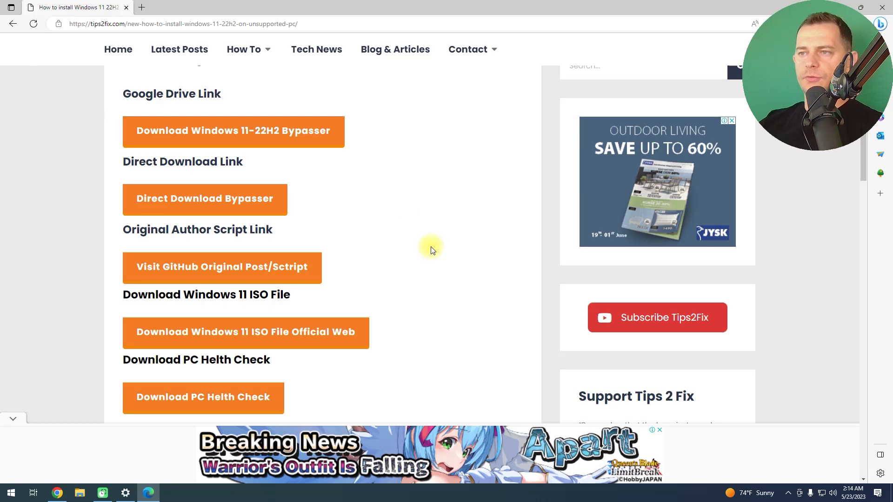
scroll(432, 241, "up", 1)
scroll(437, 232, "down", 1)
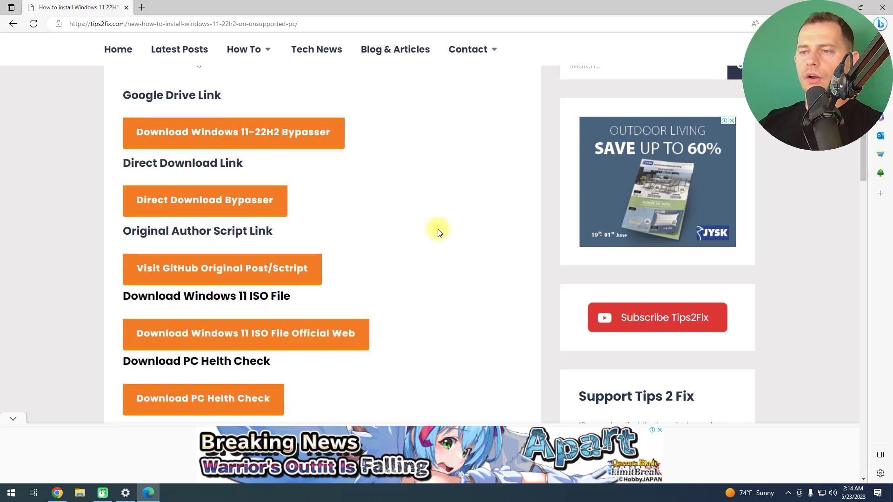
scroll(437, 232, "down", 1)
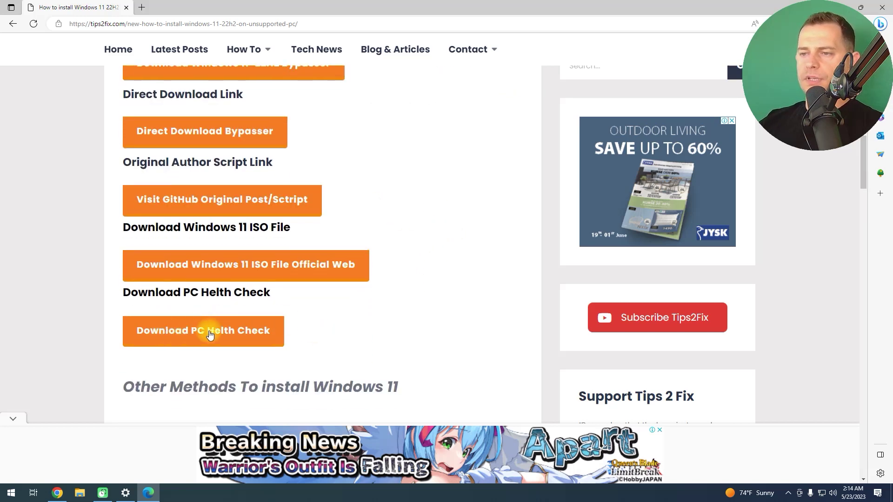
scroll(210, 335, "down", 1)
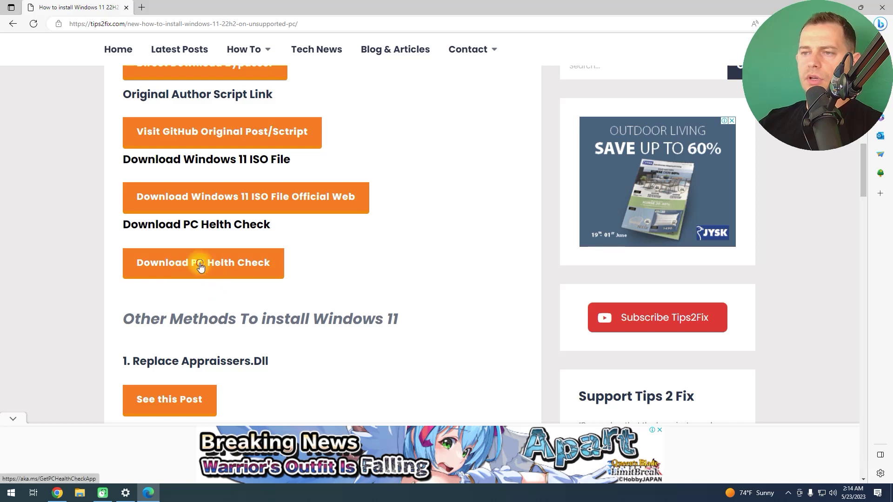
left_click(200, 266)
Step: Run the downloaded WindowsPCHealthCheckSetup.msi, accept its license agreement, and install the app with the option to open it on finishing
left_click_drag(474, 6, 349, 41)
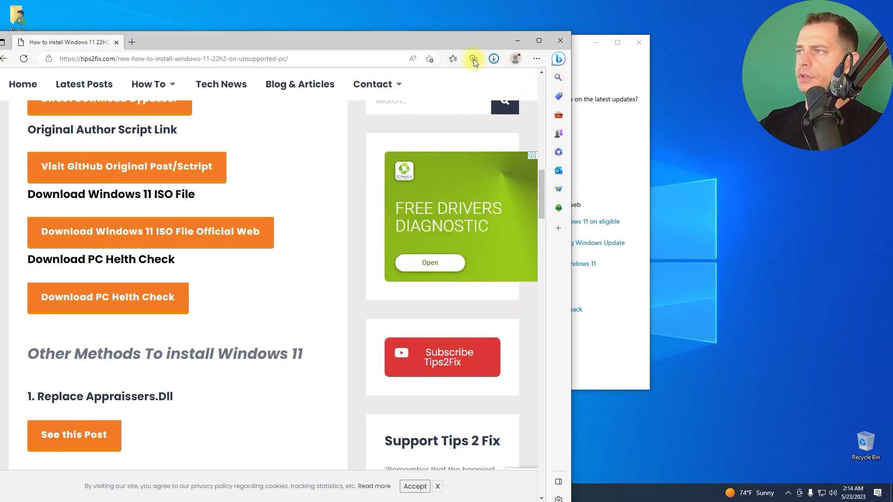
left_click(494, 58)
left_click(367, 93)
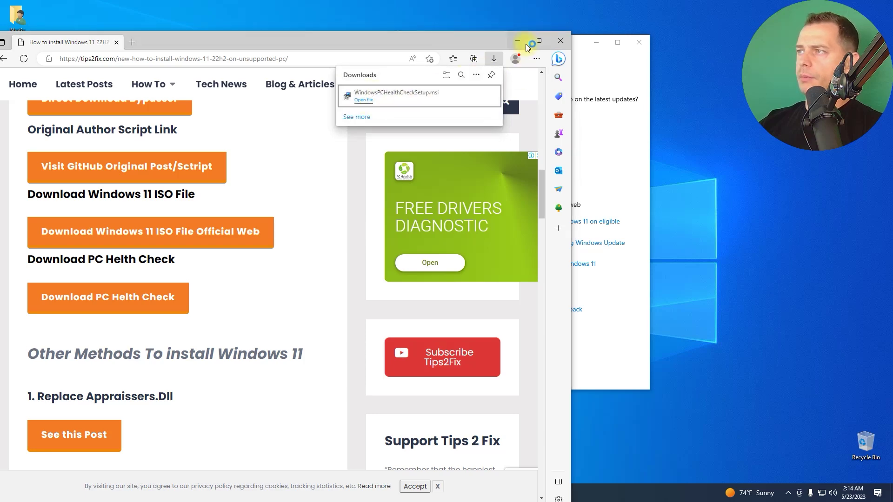
left_click(424, 299)
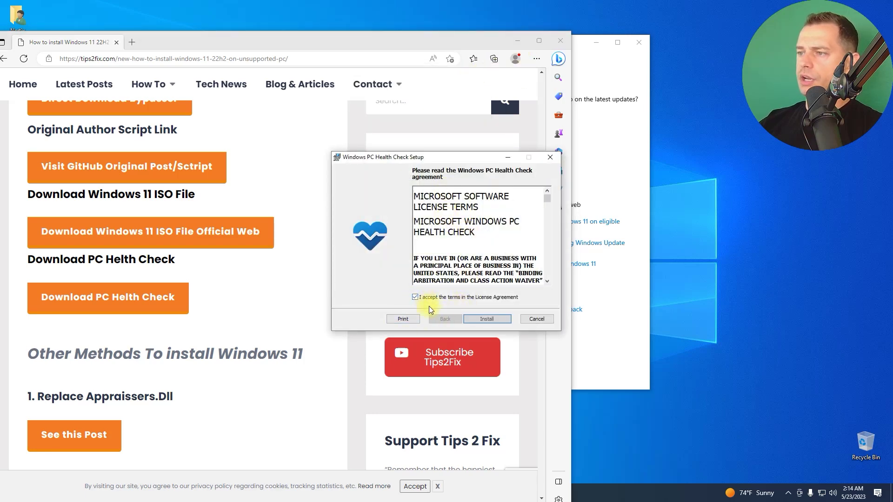
left_click(486, 319)
left_click(517, 40)
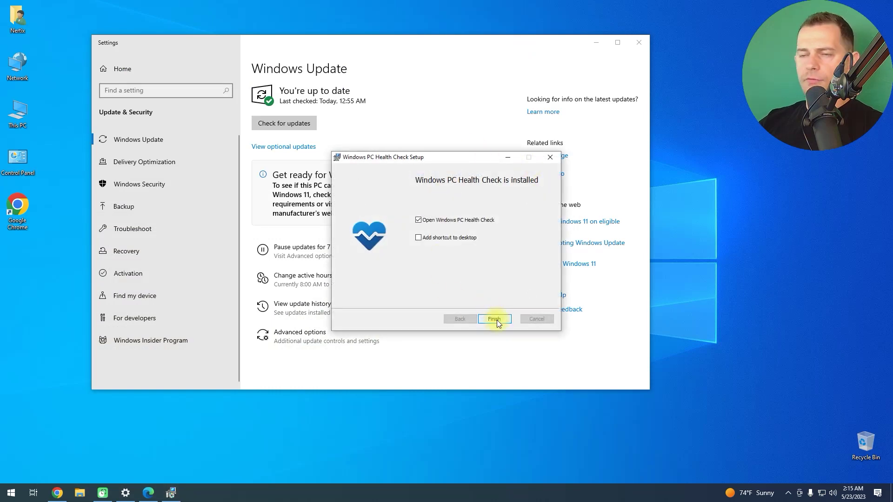
left_click(495, 319)
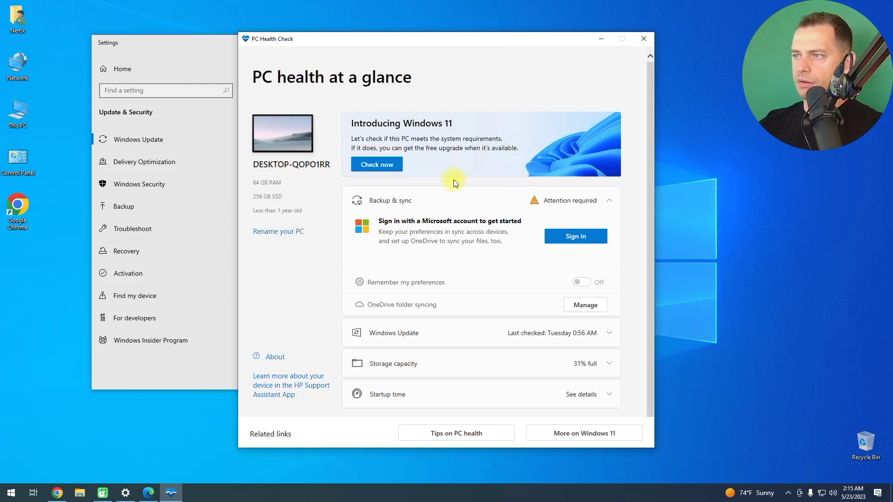
Step: Check this PC against the Windows 11 requirements in PC Health Check, examine all results, and close the app
left_click(372, 165)
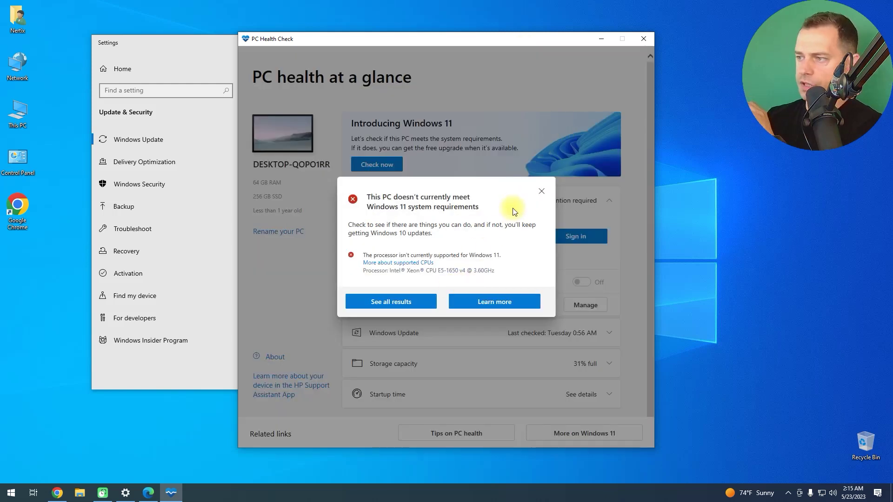
left_click(388, 302)
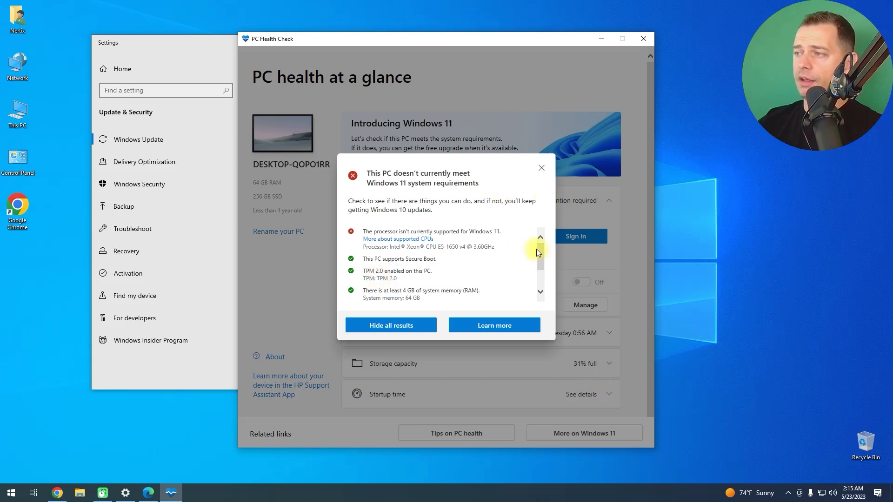
left_click_drag(540, 249, 541, 208)
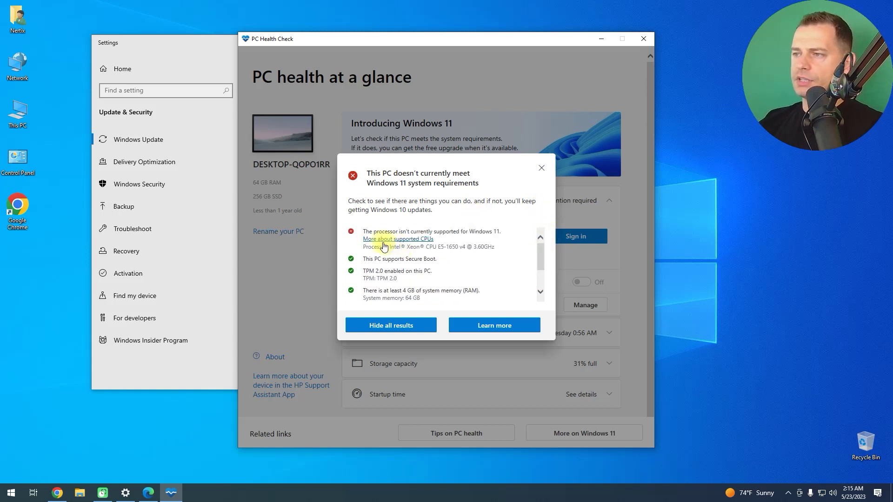
left_click(541, 167)
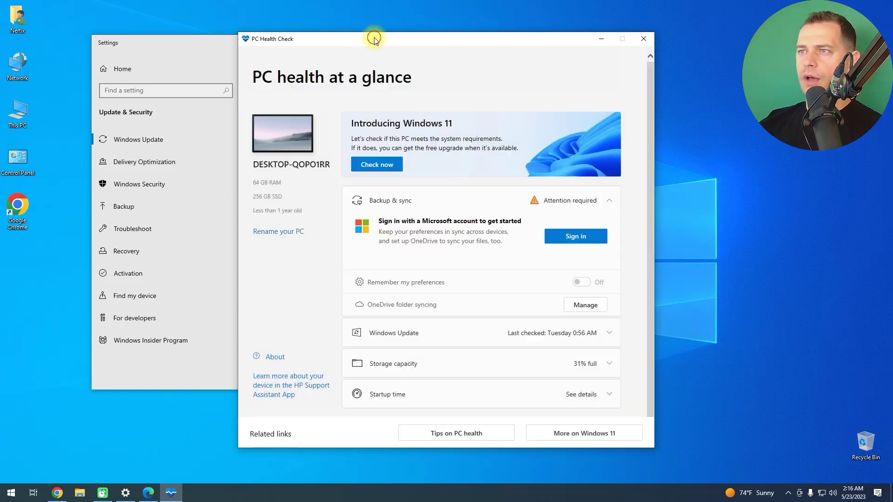
left_click(643, 38)
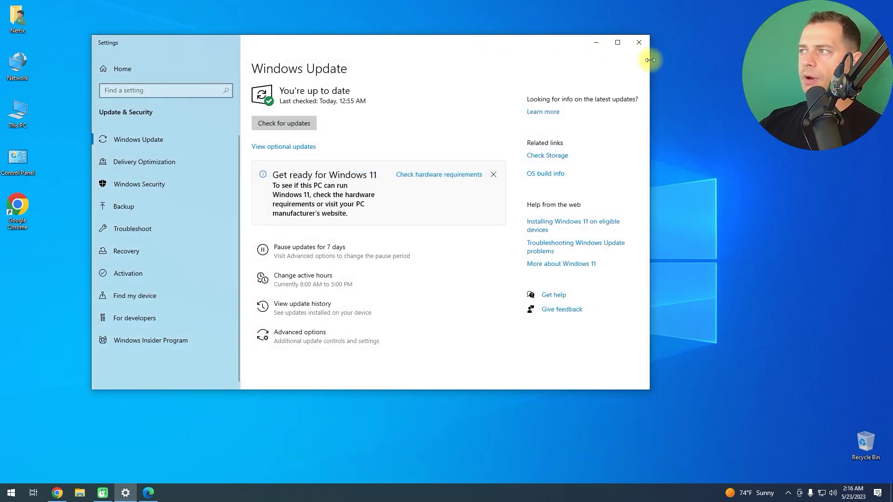
left_click_drag(650, 60, 519, 66)
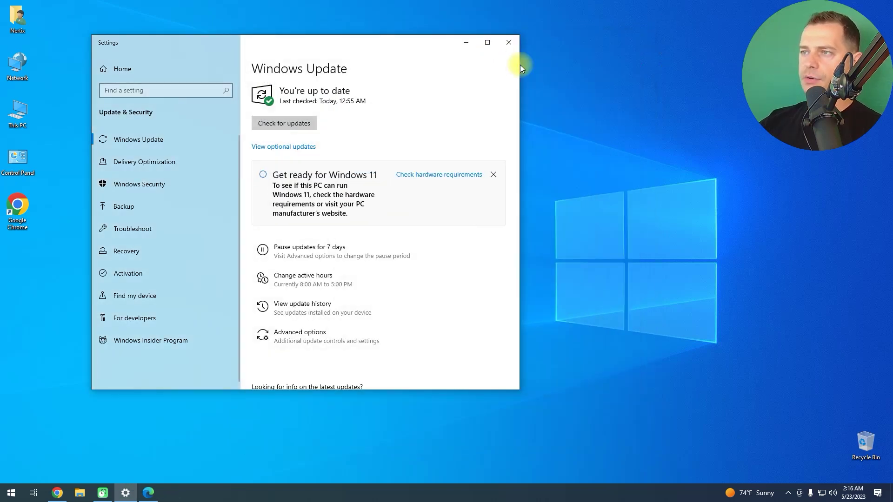
Step: Switch to Chrome, search the web for "download widnows 11", and open Microsoft's Windows 11 download page
left_click(57, 493)
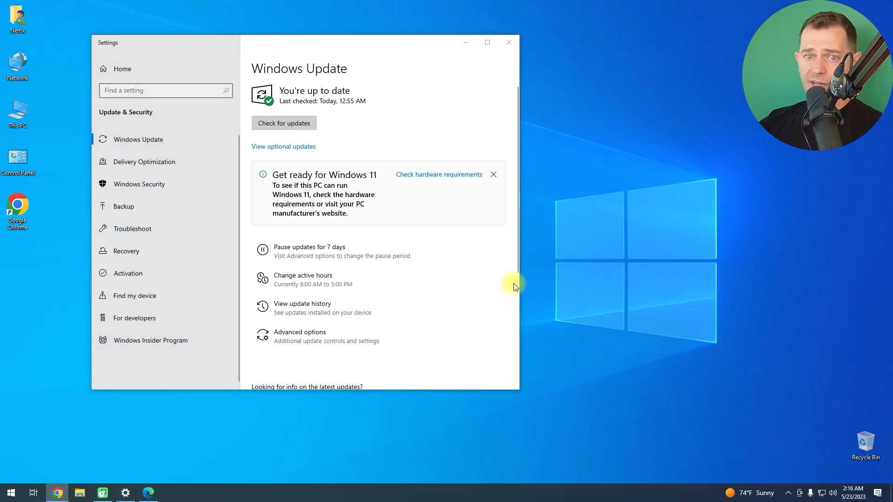
left_click(351, 24)
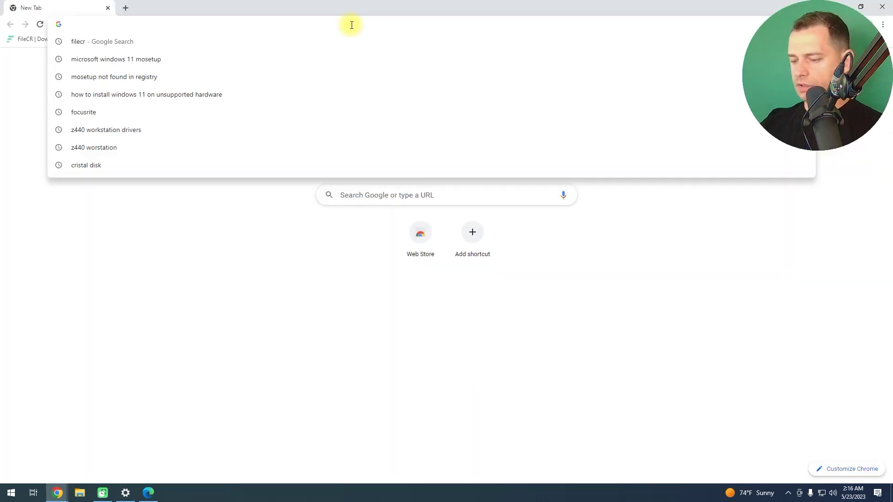
type("download widnows 11")
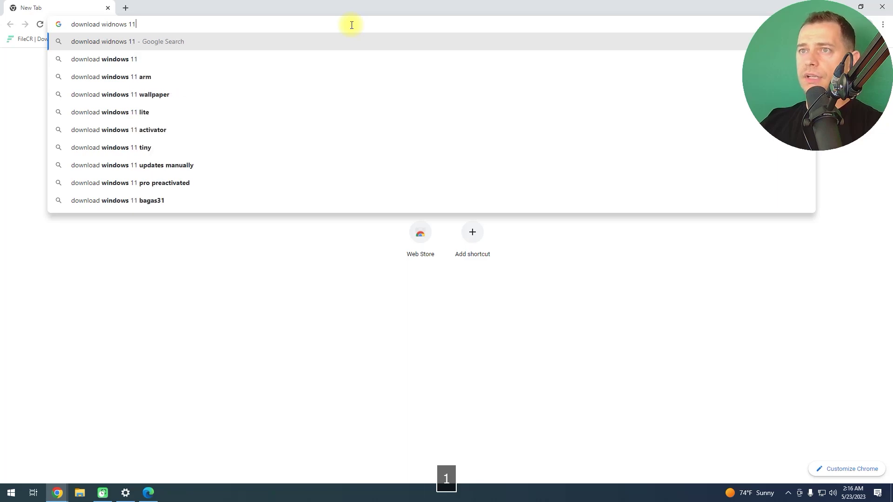
key("Return")
left_click(179, 143)
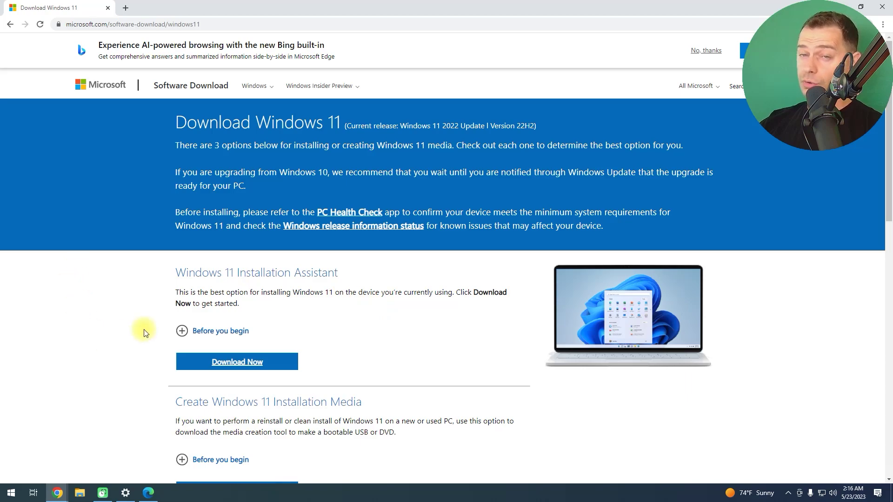
Step: Choose Windows 11 (multi-edition ISO for x64 devices) as the disk image and submit the download request
left_click_drag(524, 135, 487, 113)
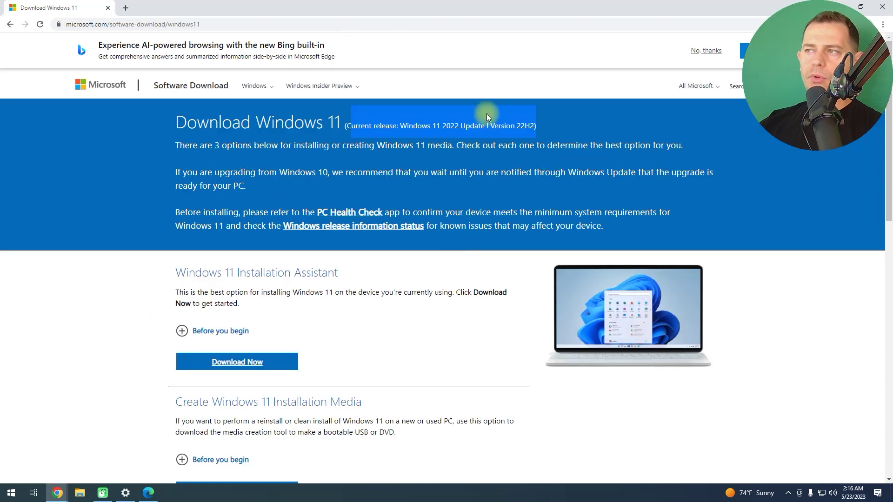
scroll(484, 279, "down", 11)
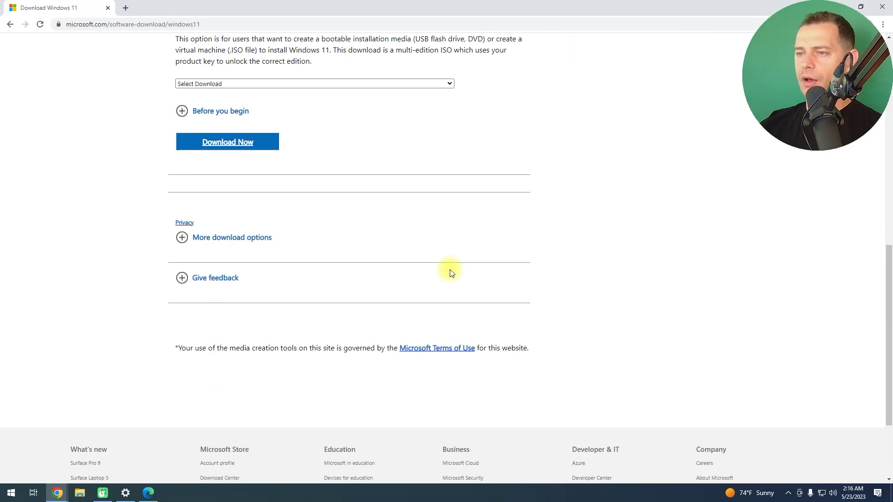
scroll(451, 273, "up", 3)
left_click(225, 223)
left_click(197, 242)
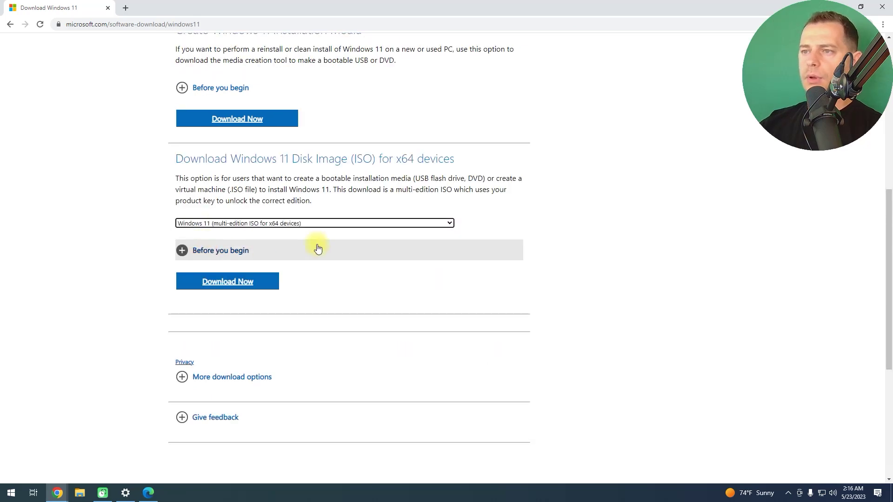
scroll(233, 192, "down", 2)
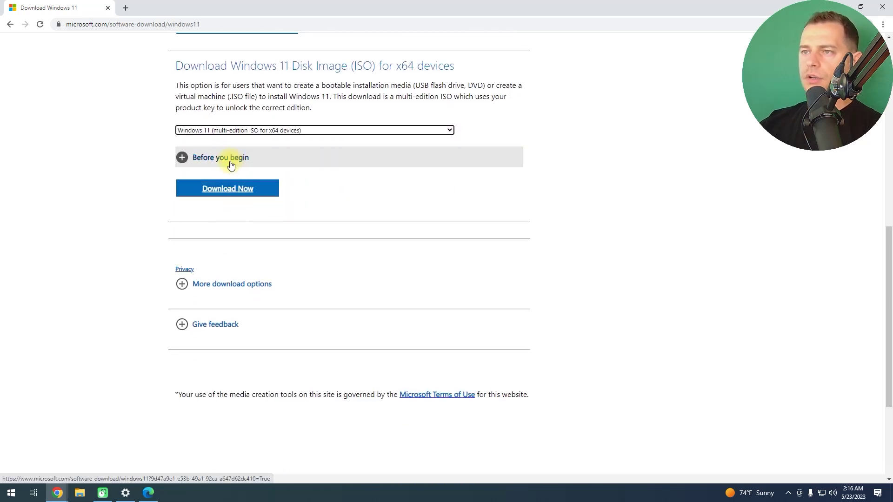
left_click(229, 157)
left_click(221, 159)
left_click(215, 190)
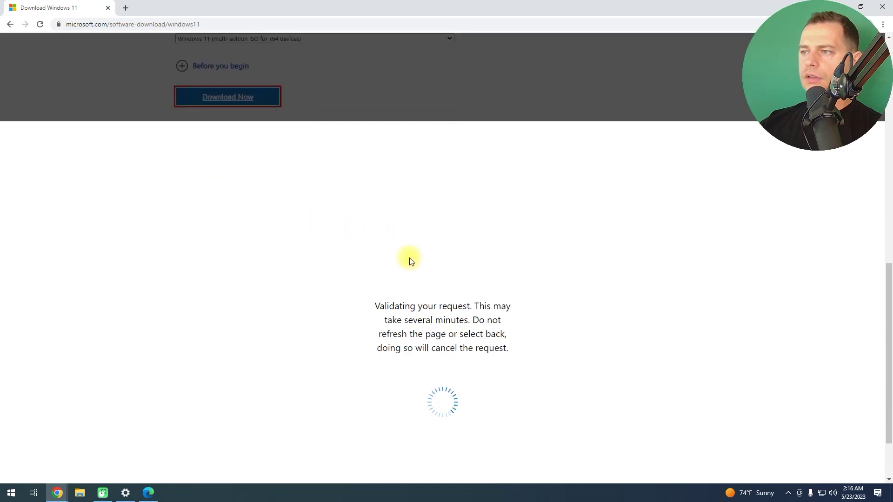
Step: Choose English (United States) as the Windows 11 product language and confirm the selection
left_click(205, 205)
key("e")
left_click(213, 299)
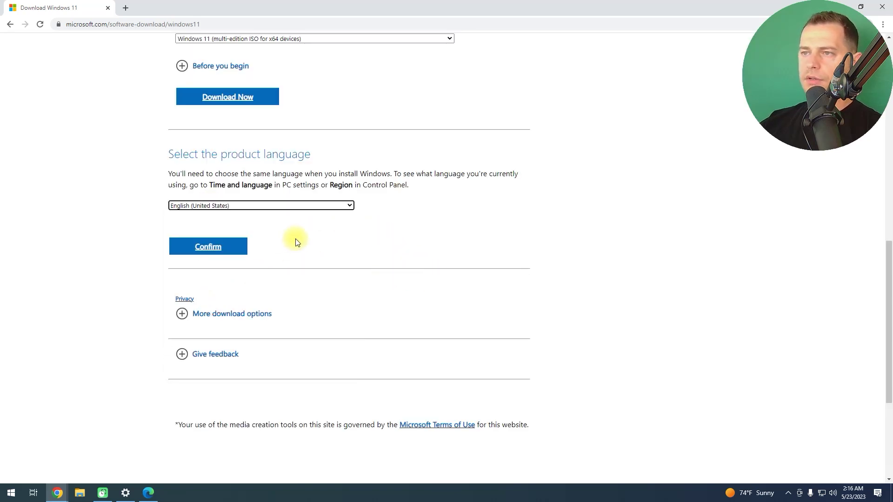
scroll(342, 218, "down", 2)
left_click(193, 151)
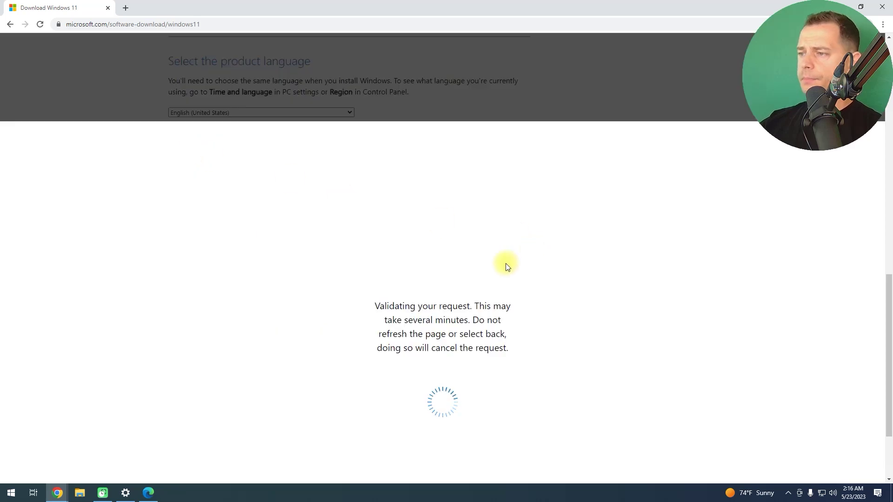
Step: Start the 64-bit Windows 11 download, saving Win11_22H2_English_x64v1.iso to the Downloads folder
left_click(229, 87)
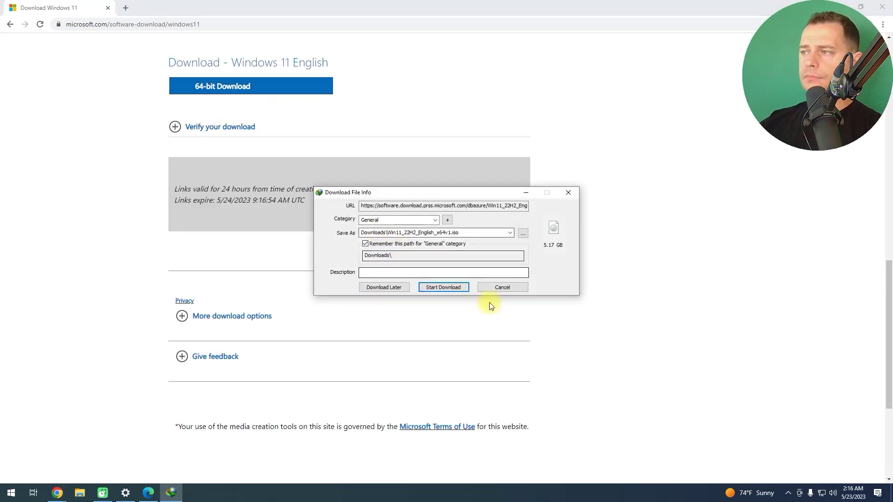
left_click(444, 286)
left_click_drag(450, 146, 292, 100)
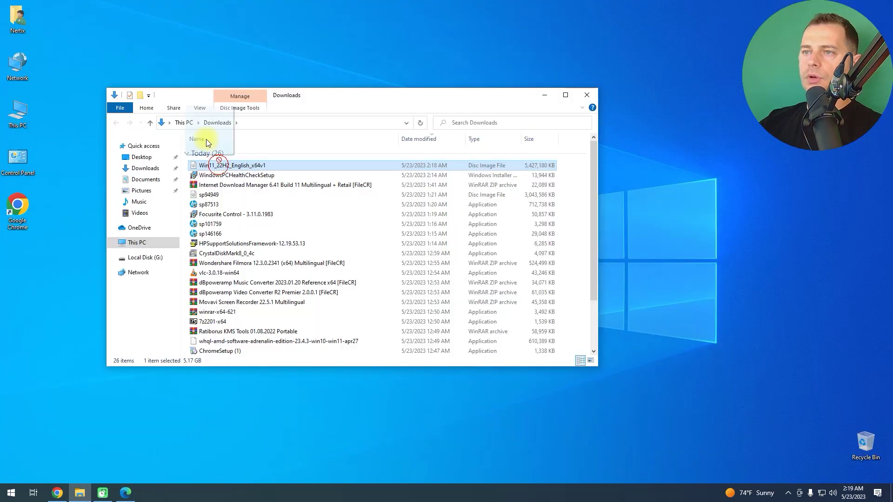
Step: Move the Win11_22H2_English_x64v1 disc image from Downloads to the desktop and close the folder window
left_click_drag(205, 139, 177, 66)
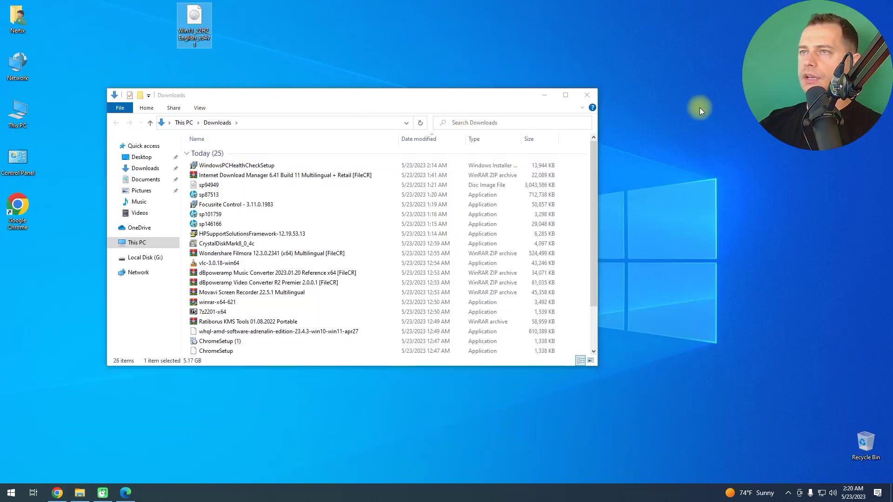
left_click(587, 95)
left_click_drag(194, 18, 213, 106)
Step: Mount the Win11_22H2_English_x64v1 image, run setup from the mounted drive, and continue past the first setup page
right_click(227, 121)
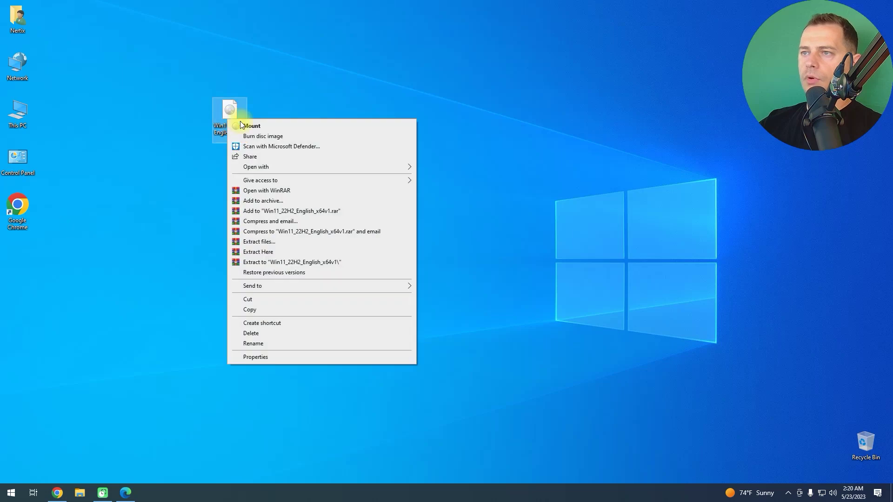
left_click(275, 126)
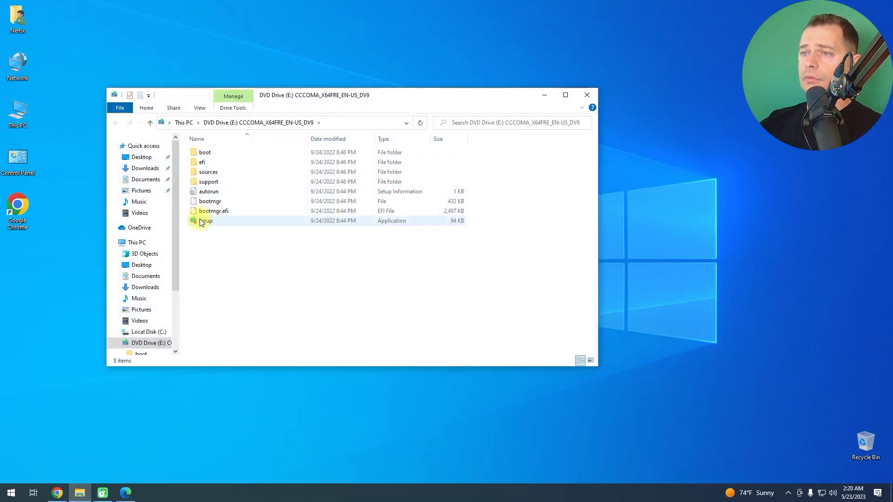
left_click(202, 221)
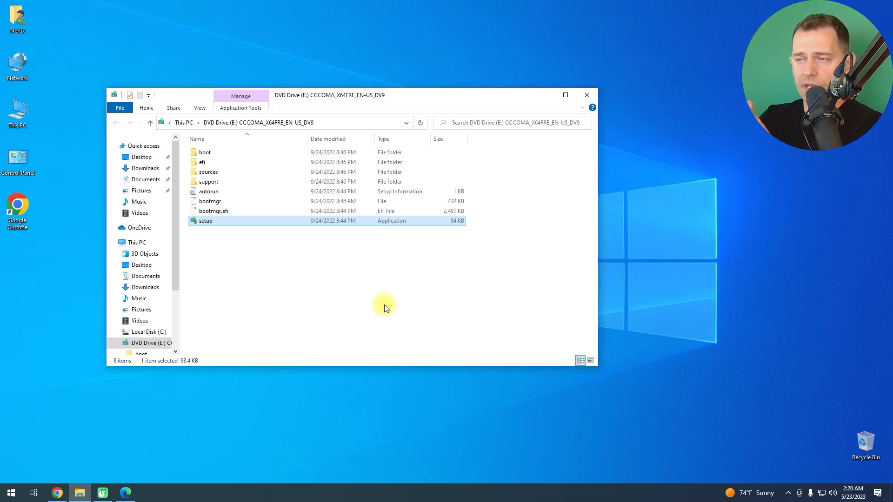
key("Return")
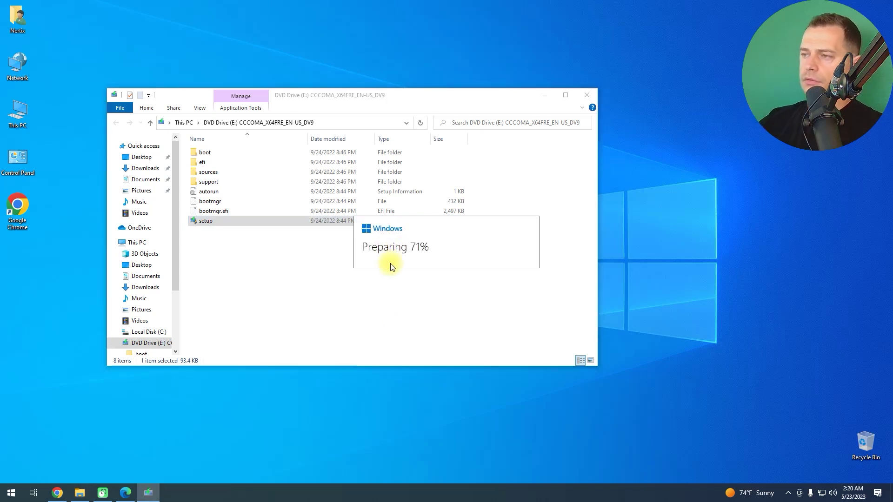
left_click(575, 353)
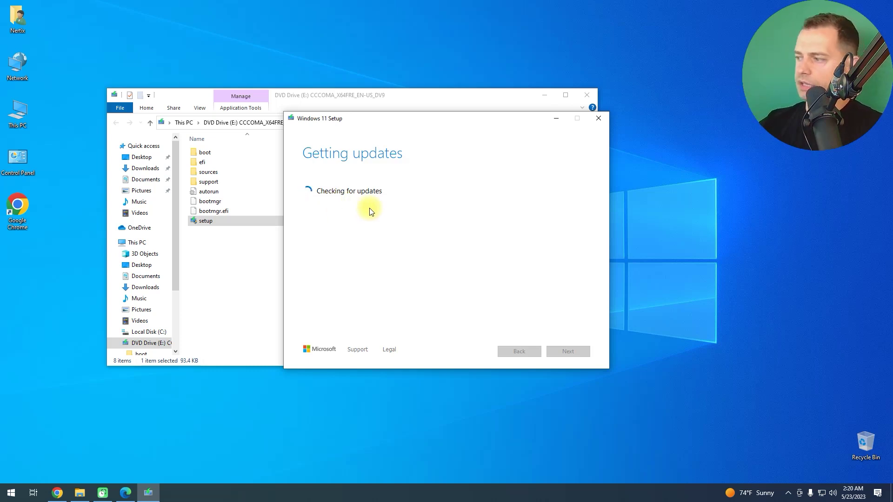
Step: Check the internet connection on the Network & Internet status page and close the settings window
left_click(822, 492)
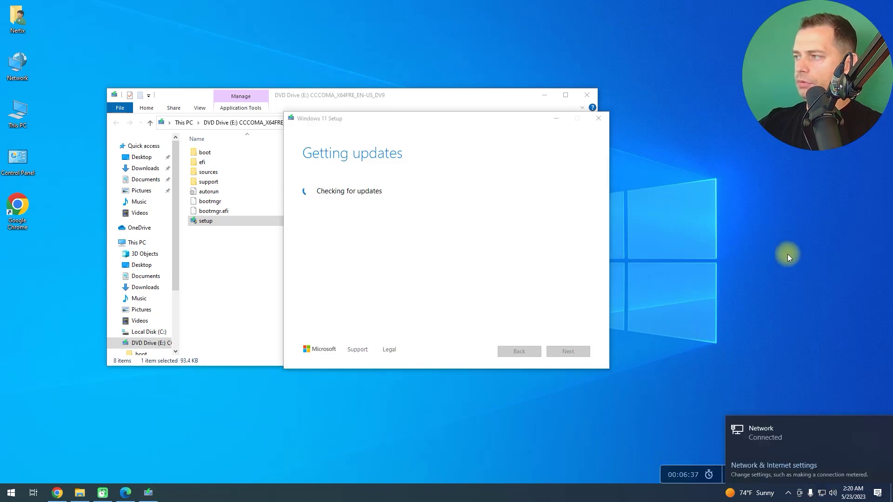
left_click(781, 462)
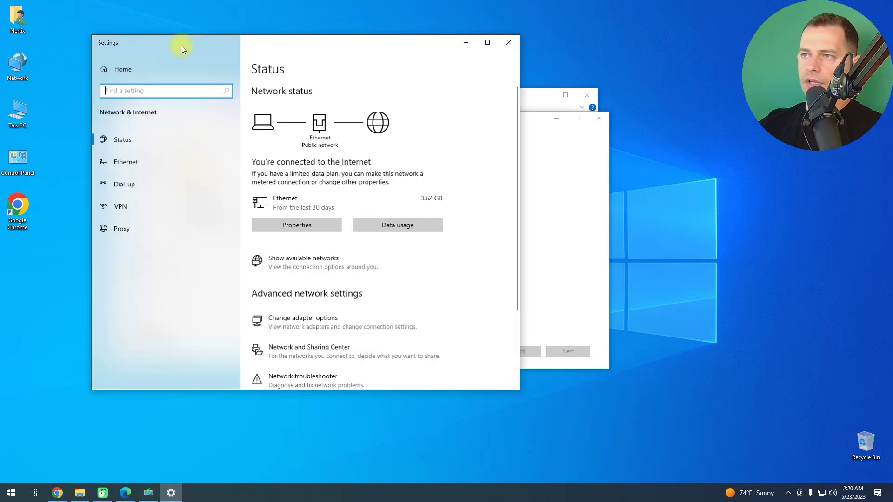
left_click(506, 40)
Step: Close Windows 11 Setup after its system requirements check
left_click_drag(419, 119, 254, 42)
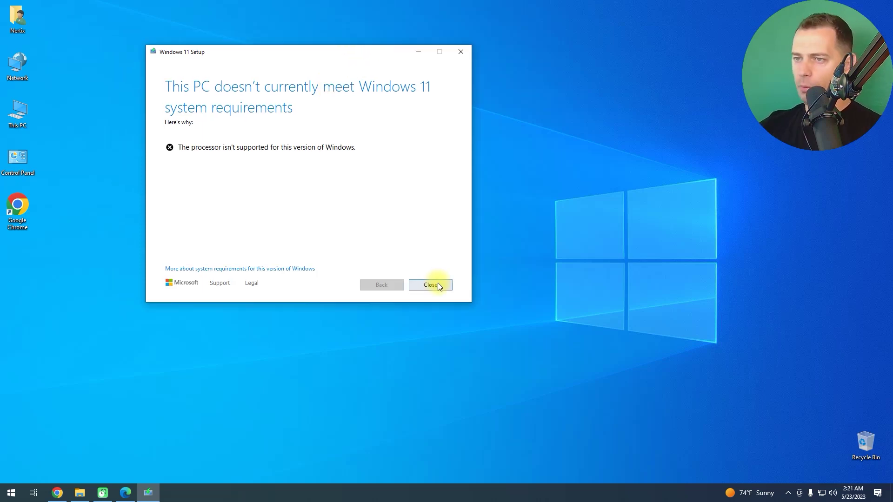
left_click(431, 284)
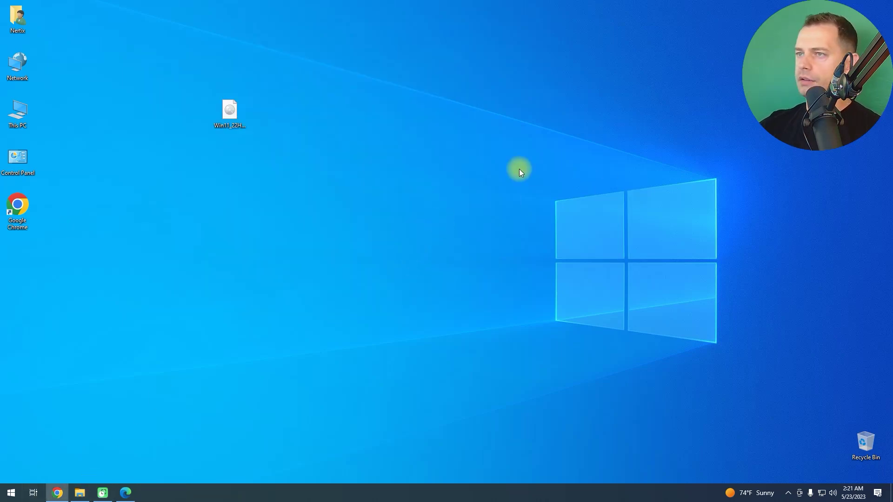
Step: Switch to Chrome and examine the Windows 11 22H2 bypasser download links on the tips2fix.com article
key("alt+Tab")
scroll(404, 225, "down", 1)
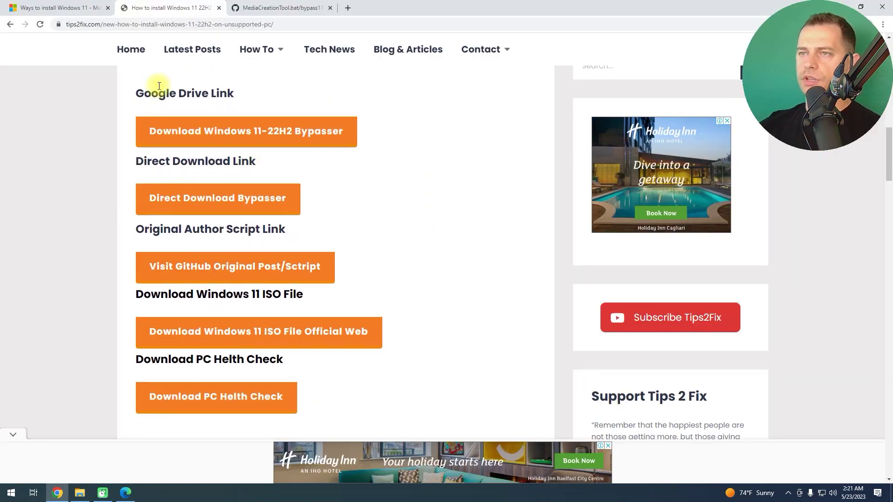
scroll(261, 149, "up", 2)
scroll(170, 144, "down", 1)
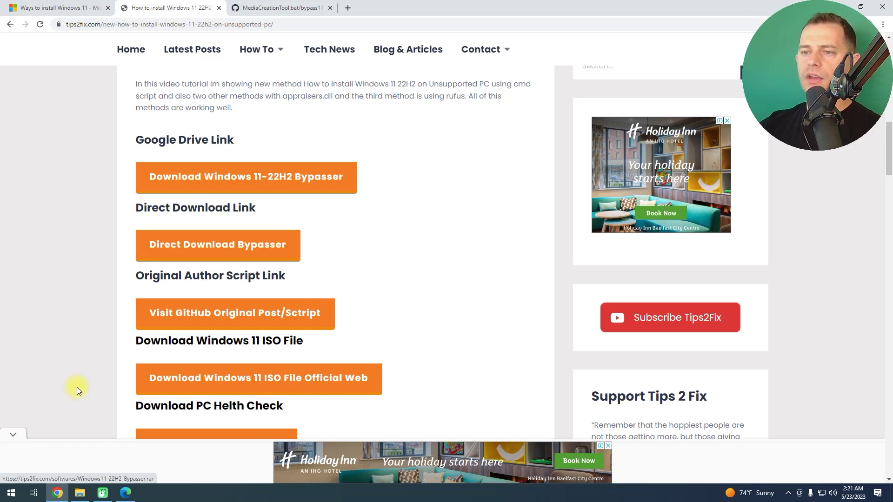
left_click(13, 434)
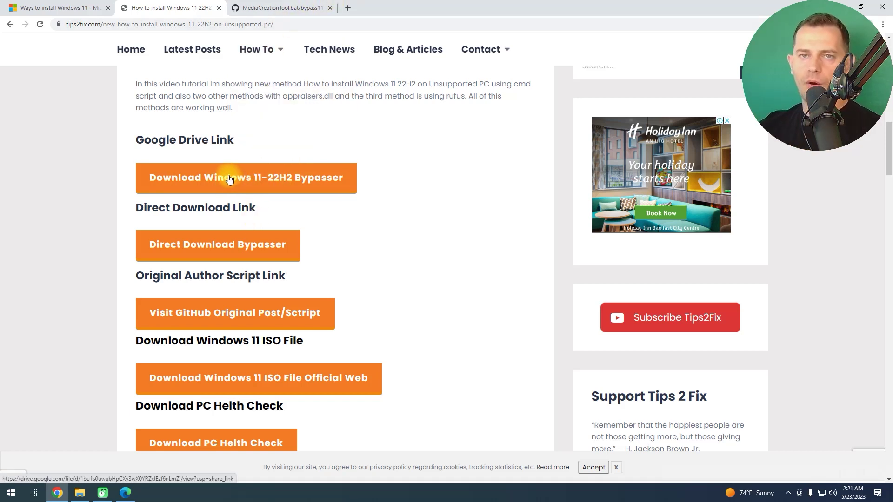
Step: Examine the bypass11 folder of the MediaCreationTool.bat GitHub repository and open Skip_TPM_Check_on_Dynamic_Update.cmd
left_click(289, 7)
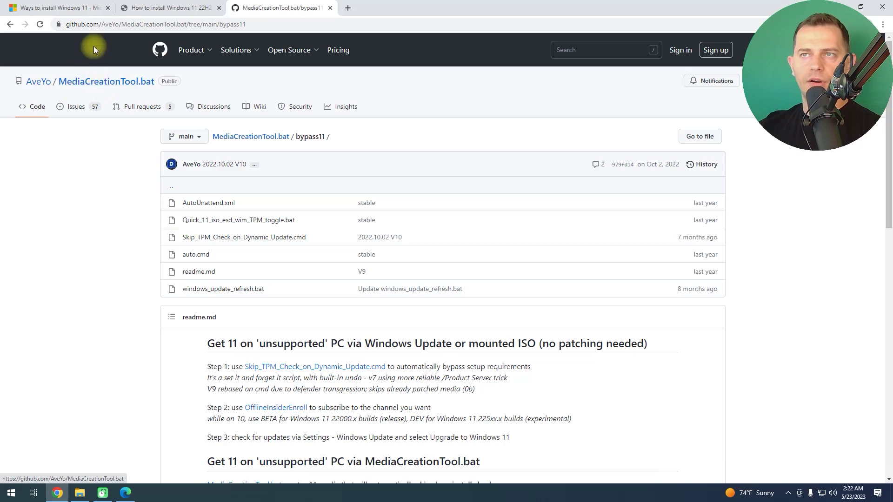
scroll(321, 267, "down", 1)
scroll(302, 298, "up", 1)
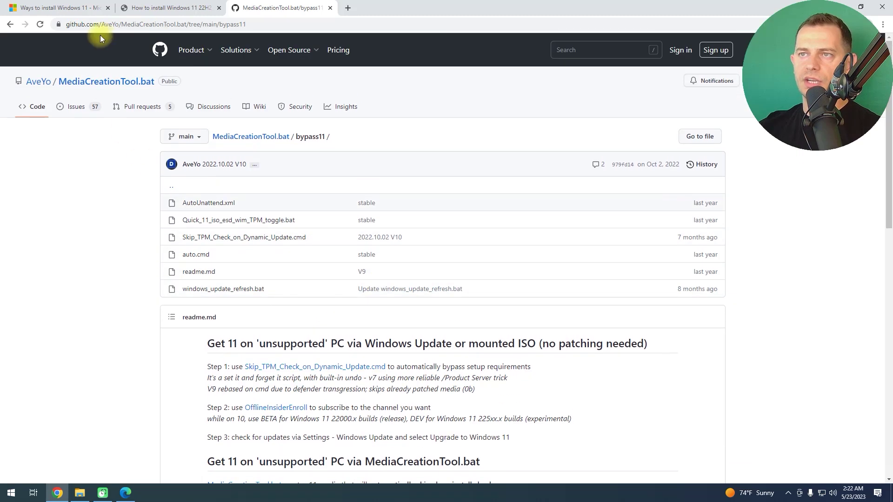
scroll(278, 327, "down", 1)
scroll(325, 307, "up", 1)
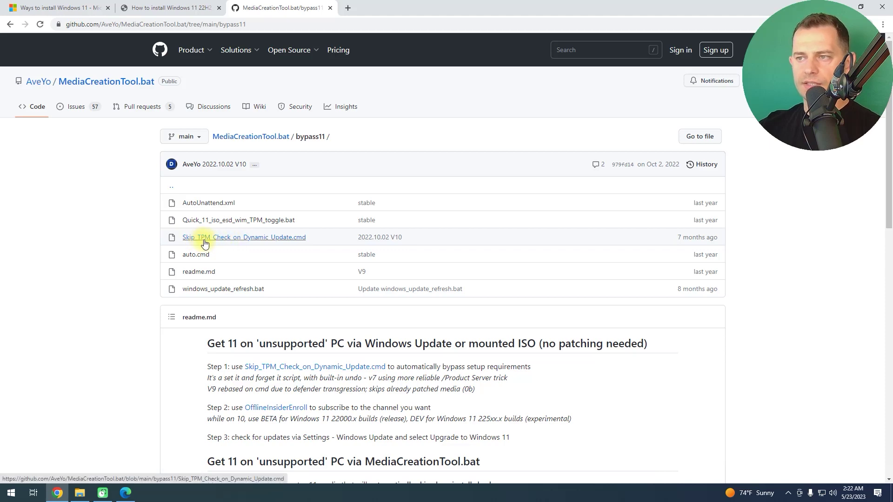
left_click(227, 239)
Step: Select the entire code of Skip_TPM_Check_on_Dynamic_Update.cmd and copy it
scroll(319, 291, "down", 10)
left_click_drag(230, 406, 195, 201)
scroll(214, 197, "up", 5)
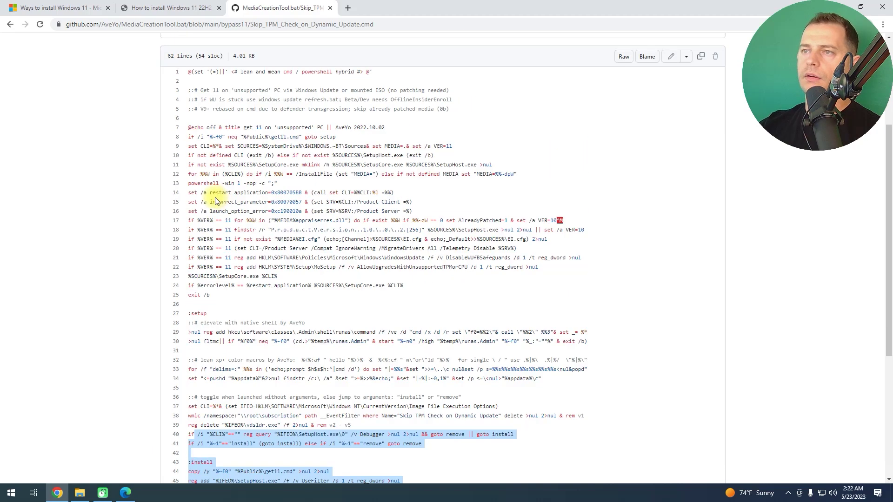
scroll(183, 116, "up", 3)
left_click(188, 238, "shift")
right_click(198, 238)
left_click(221, 248)
Step: Create a new text document on the desktop, minimize the browser, and reposition the document's icon
left_click_drag(506, 5, 618, 146)
right_click(267, 35)
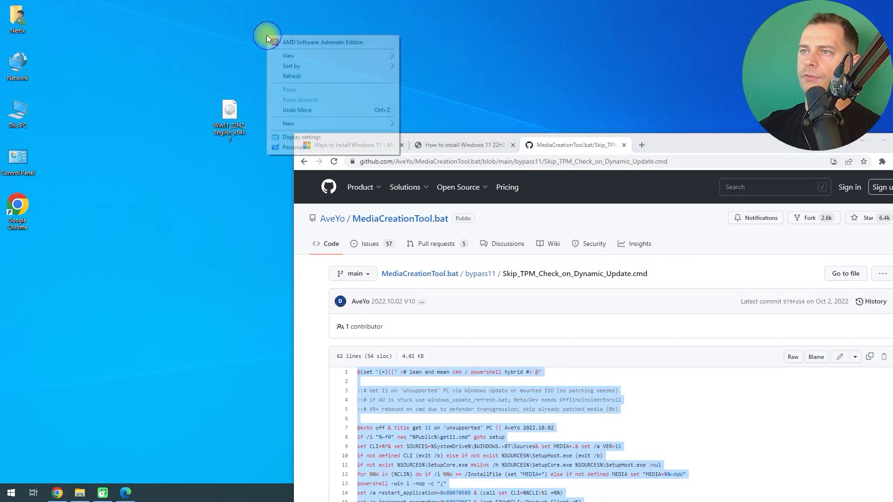
mouse_move(293, 124)
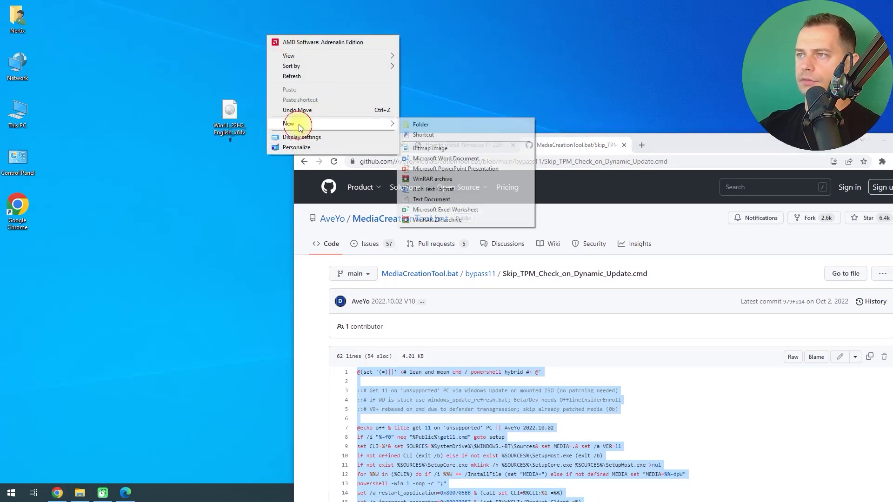
left_click(426, 200)
left_click(880, 144)
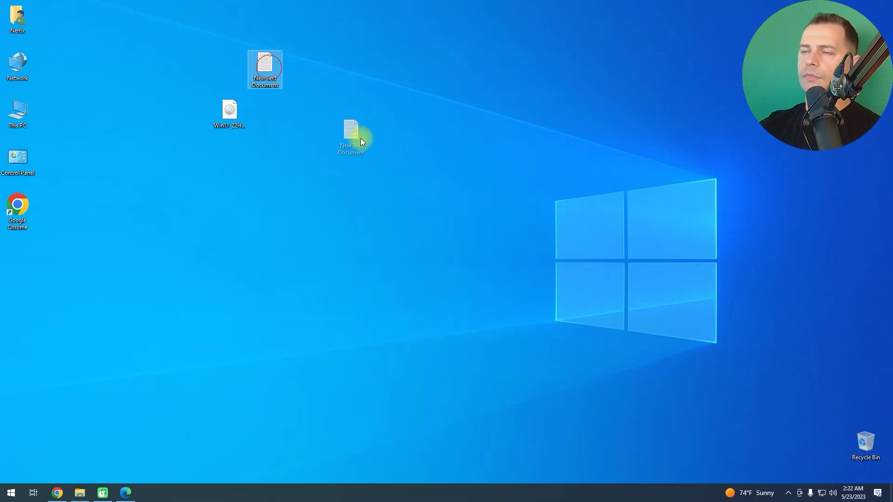
left_click_drag(353, 135, 358, 116)
Step: Paste the copied script into the new text document, save it, and close Notepad
double_click(368, 114)
key("ctrl+v")
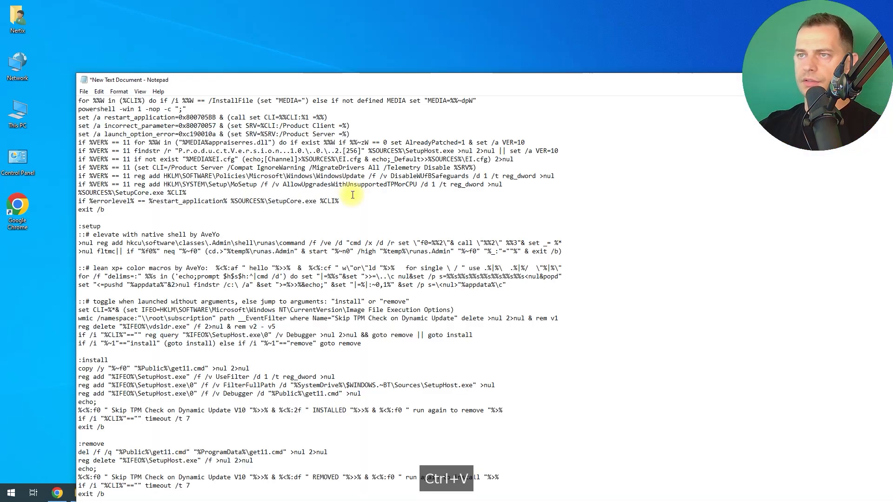
left_click(84, 91)
left_click(110, 134)
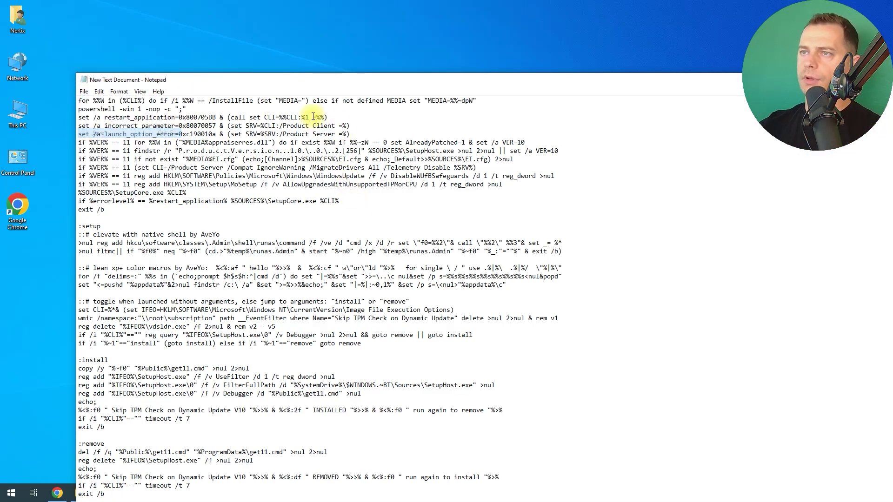
key("alt+F4")
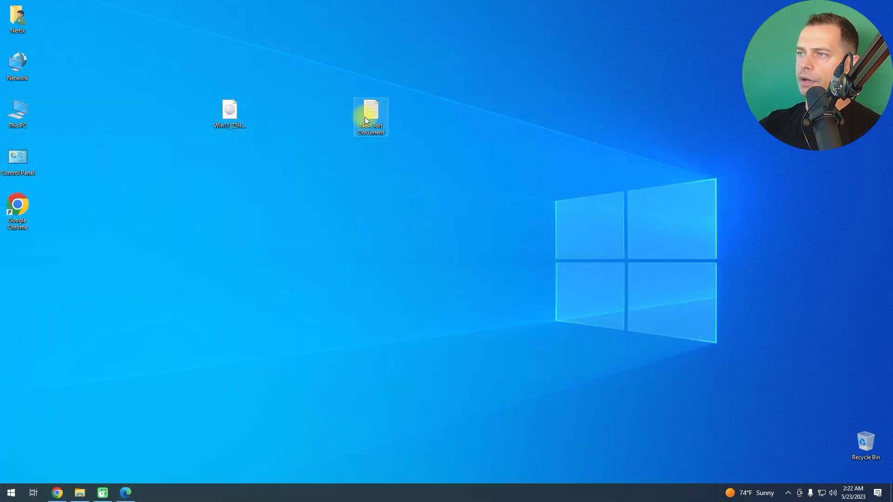
Step: Move the text document closer to the ISO file on the desktop and rename it Bypasser
left_click_drag(320, 133, 290, 135)
left_click(299, 128)
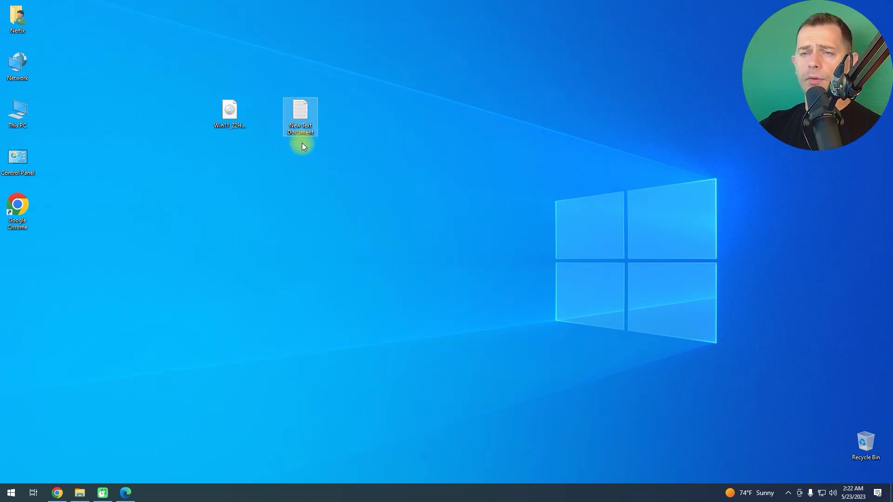
type("B")
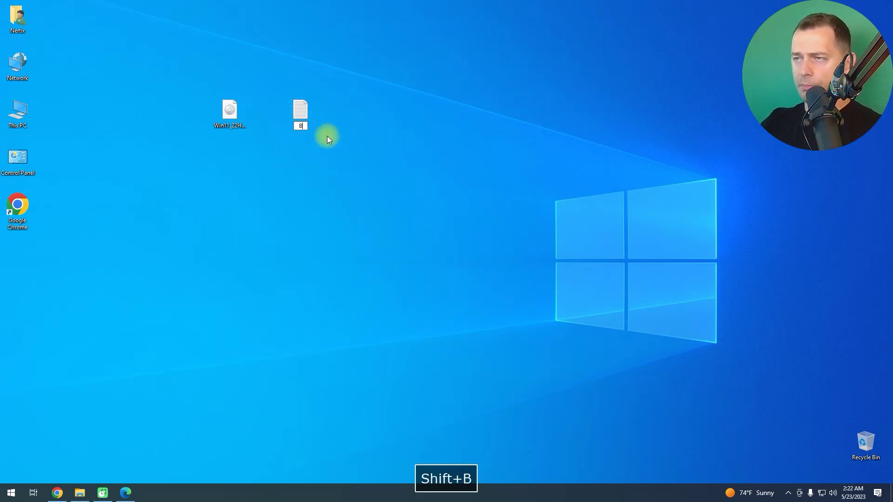
type("ypasser")
left_click(285, 120)
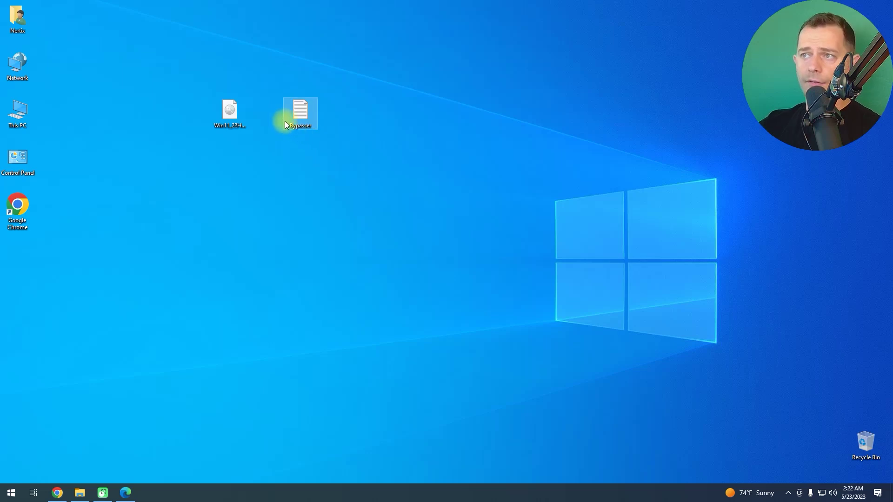
Step: Append .cmd to the Bypasser file's name
left_click(312, 126)
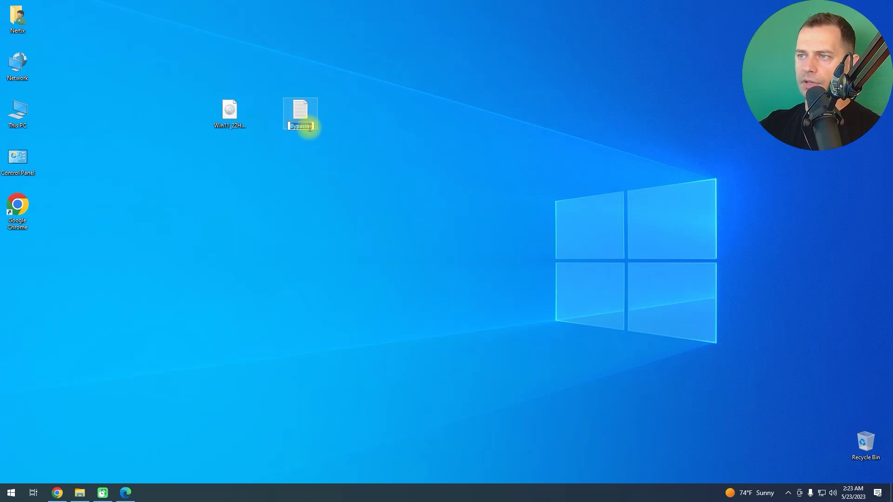
type(".cmd")
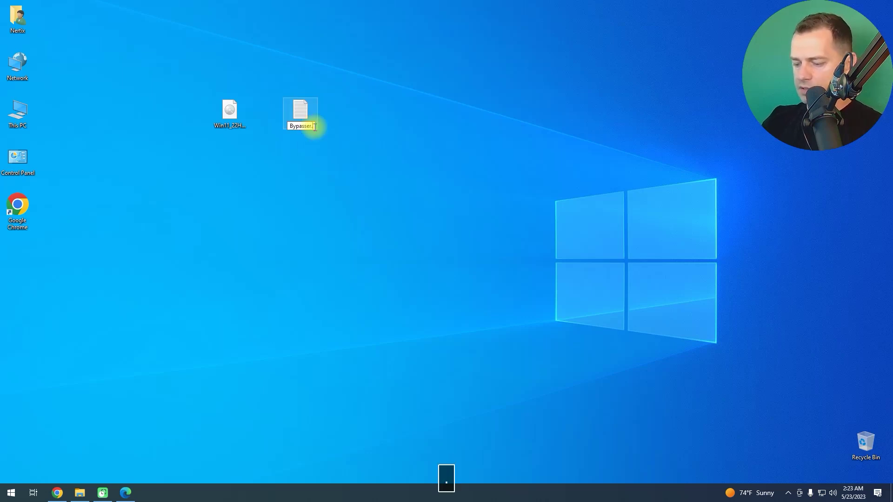
key("Return")
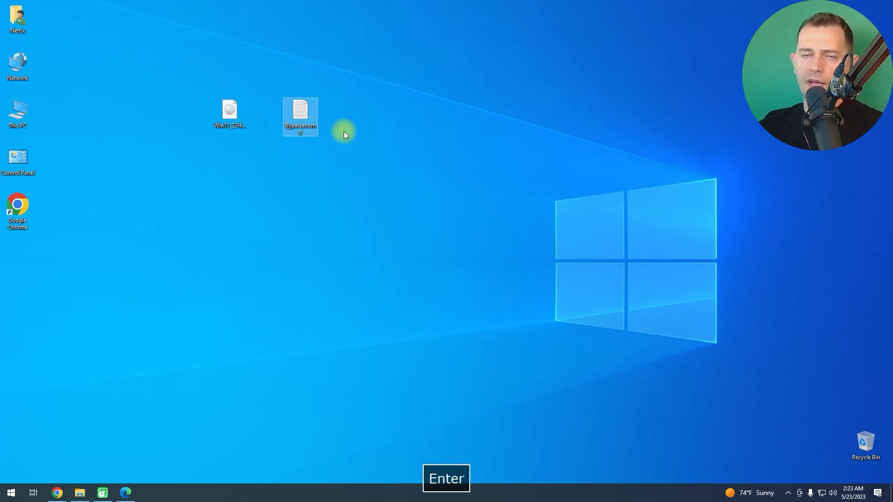
Step: Open This PC in File Explorer and bring up the Folder Options dialog
double_click(18, 112)
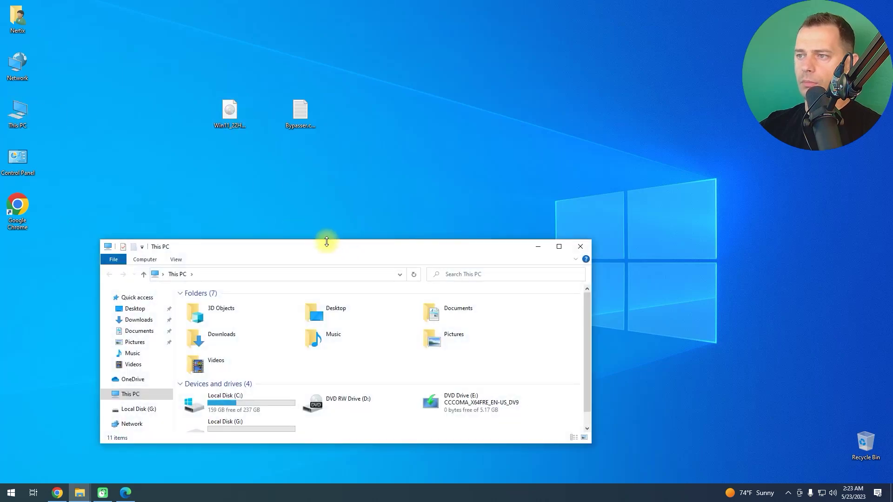
left_click_drag(327, 242, 353, 123)
double_click(352, 120)
left_click(76, 16)
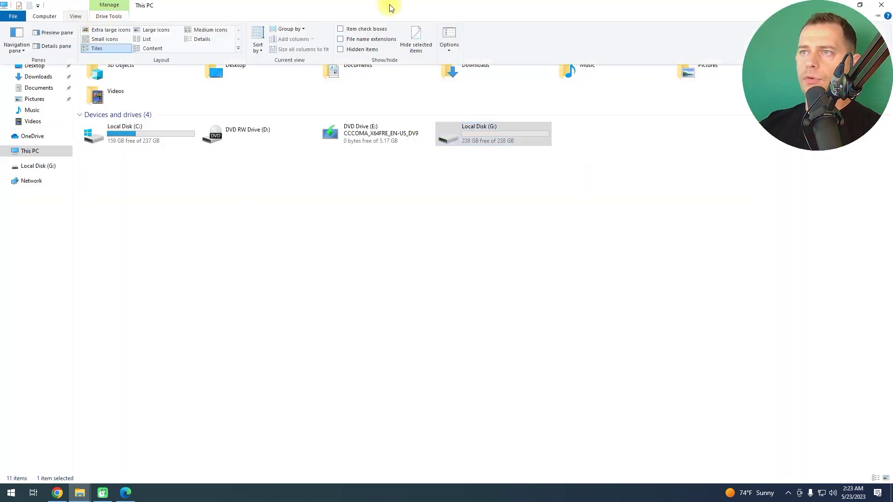
left_click_drag(390, 7, 365, 58)
left_click(564, 90)
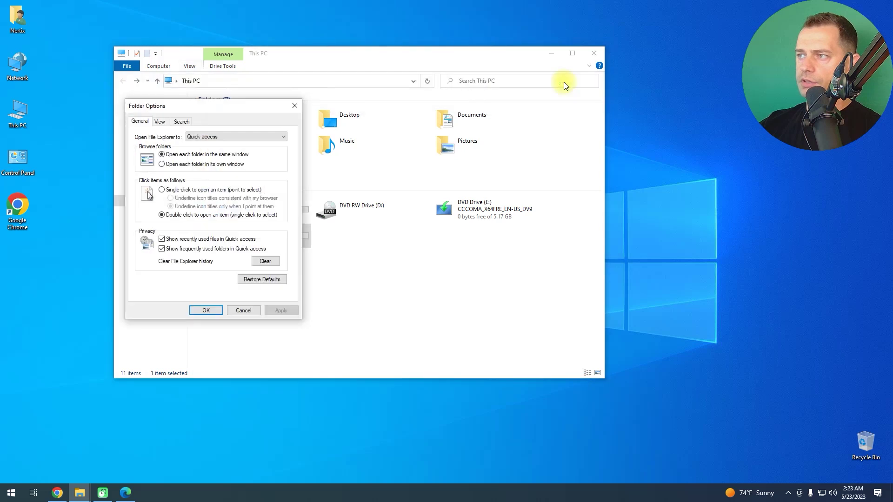
Step: Turn off "Hide extensions for known file types" in the advanced folder view settings, apply it, and close File Explorer
left_click(160, 121)
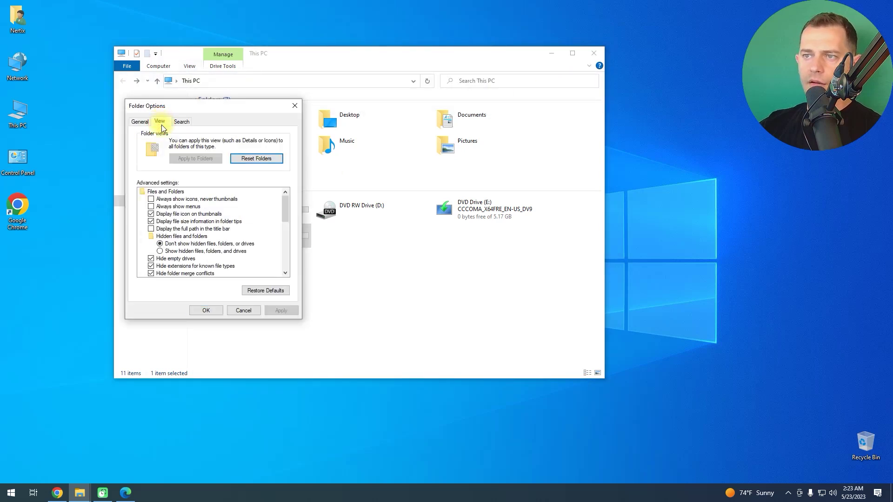
left_click(151, 267)
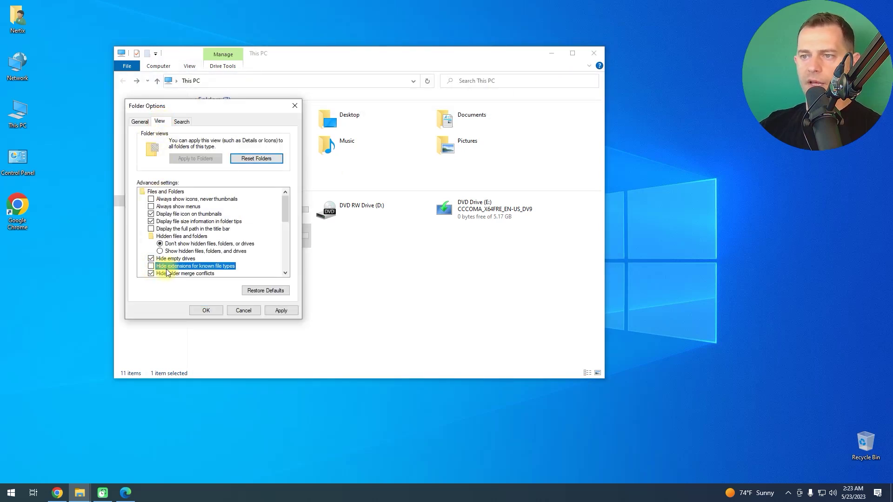
left_click(281, 311)
left_click(205, 311)
left_click(592, 54)
Step: Rename the Bypasser file on the desktop to Bypasser.cmd without the .txt ending and accept the extension change
left_click(312, 132)
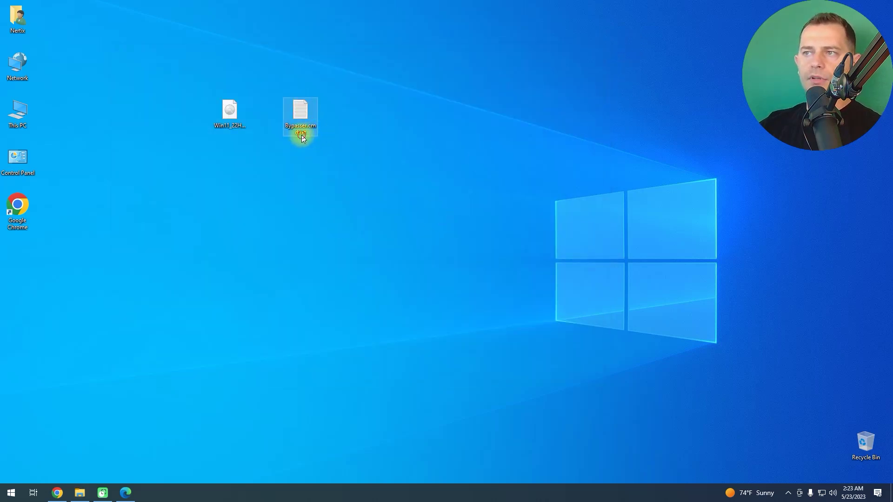
left_click(309, 133)
left_click(315, 132)
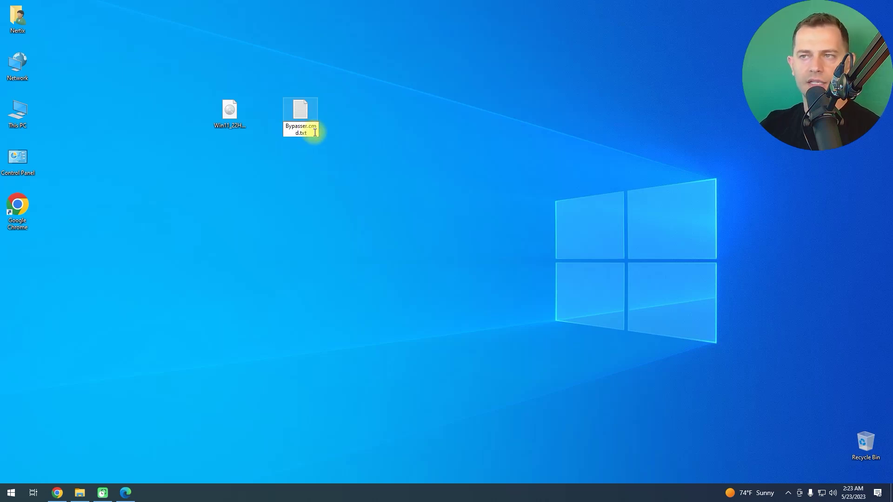
key("BackSpace")
key("BackSpace")
key("BackSpace")
key("BackSpace")
key("BackSpace")
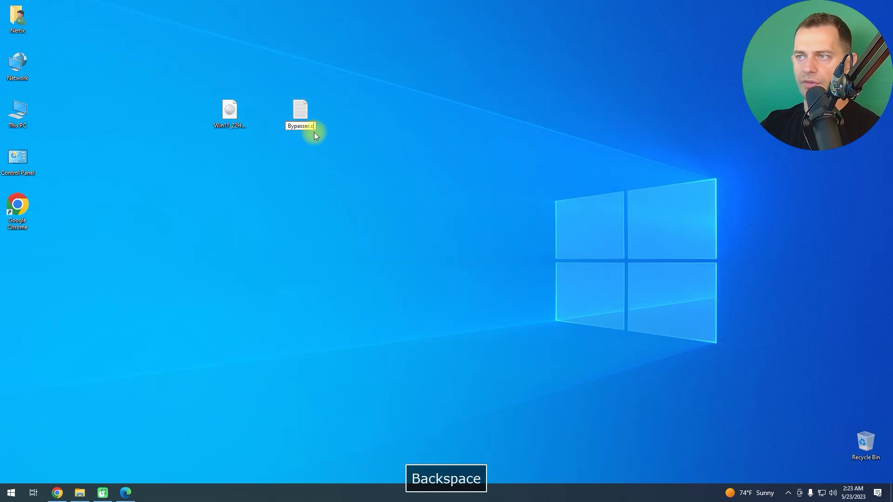
type("cmd")
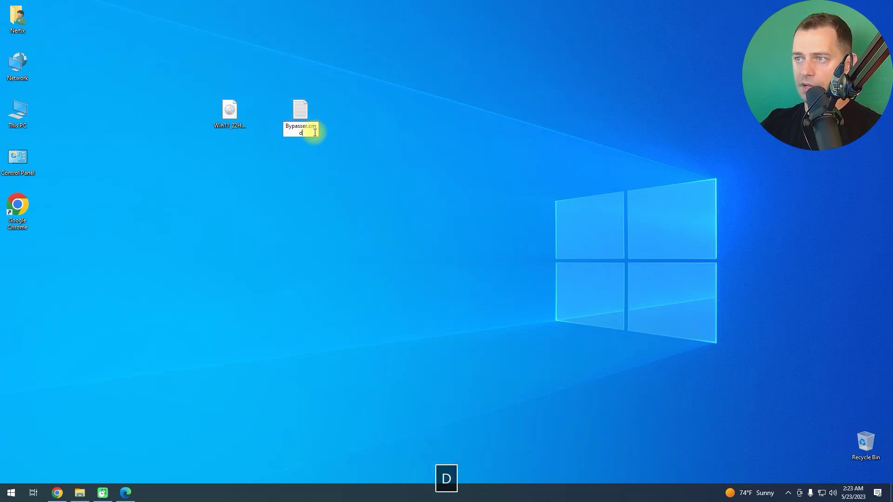
key("Return")
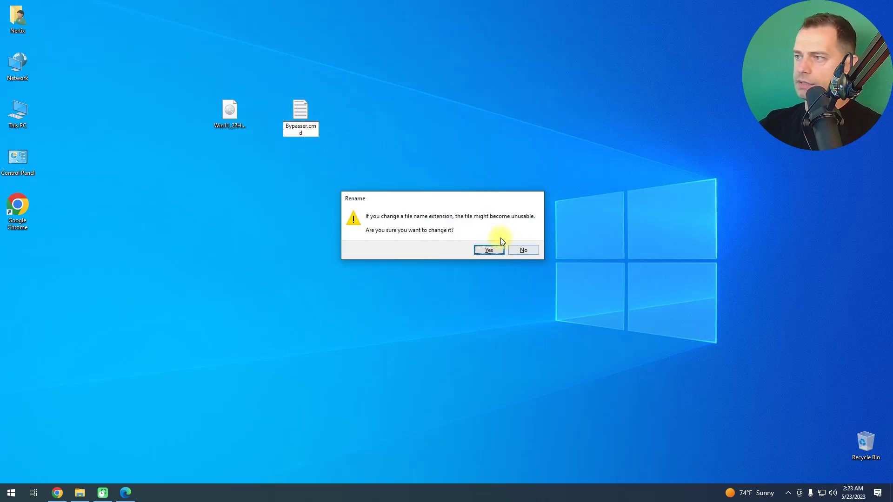
left_click(492, 250)
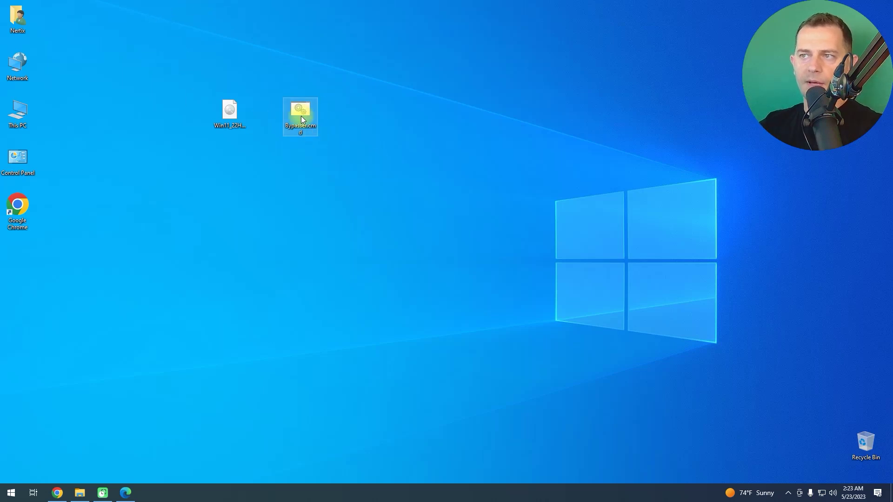
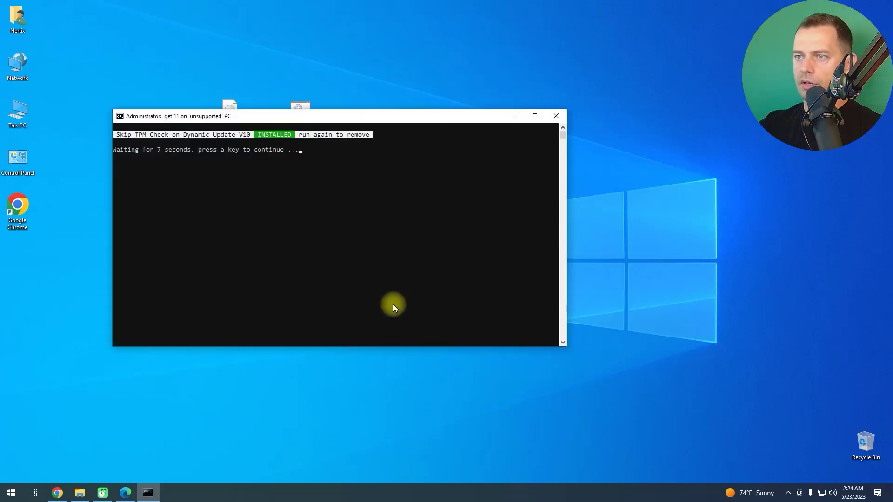
Step: Run the Bypasser.cmd script and dismiss its console window
left_click(358, 185)
key("Return")
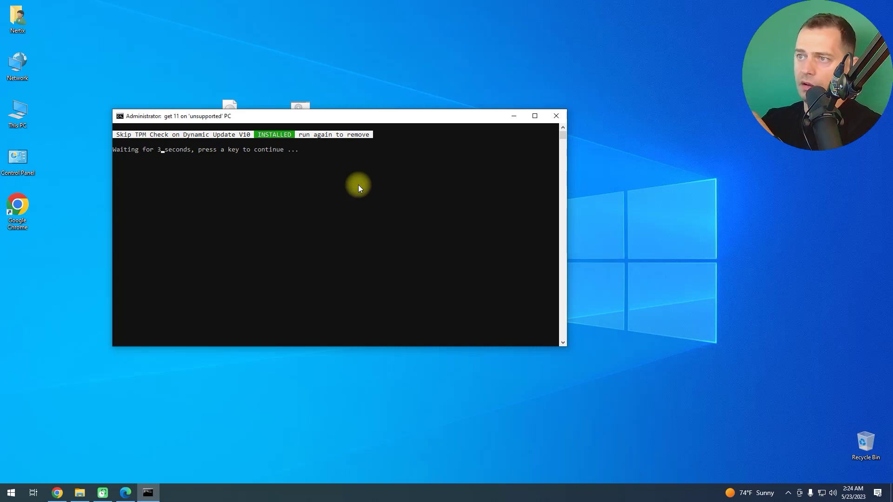
key("Return")
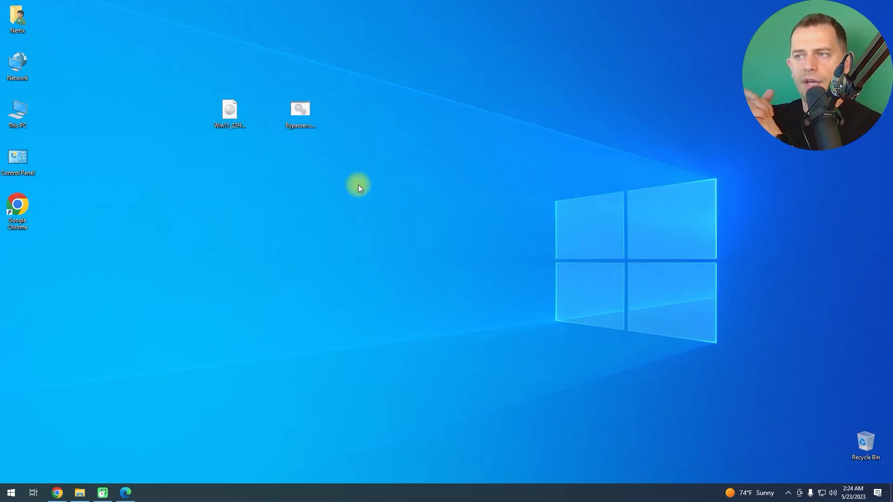
Step: Mount the Windows 11 22H2 ISO from the desktop and select DVD Drive (E:) in This PC, arranging the window below the icons
right_click(228, 115)
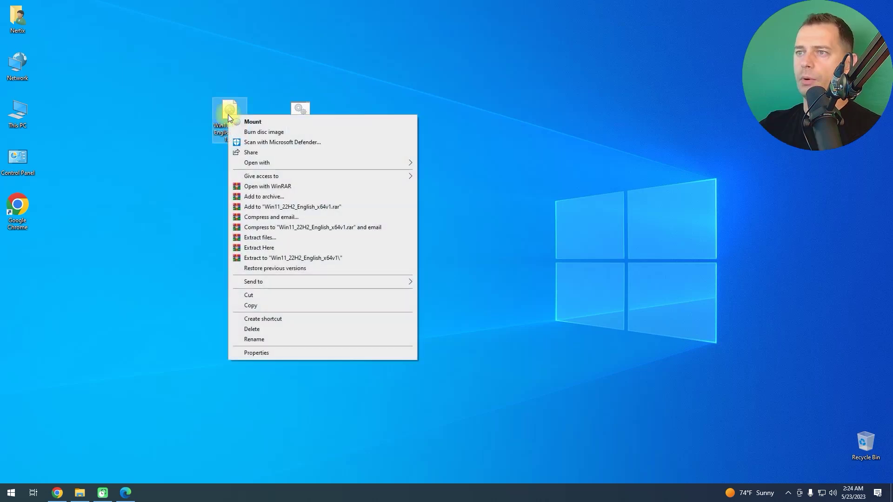
left_click(254, 121)
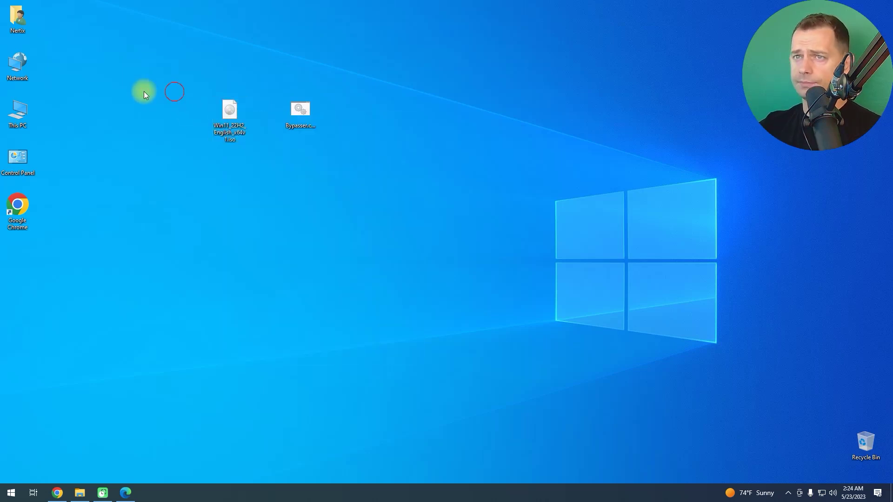
left_click_drag(384, 47, 528, 79)
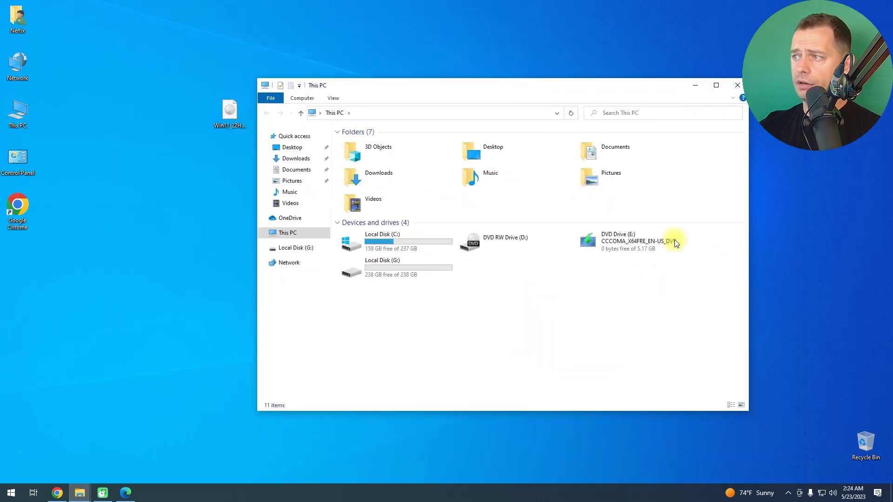
left_click(639, 240)
left_click_drag(752, 200, 542, 200)
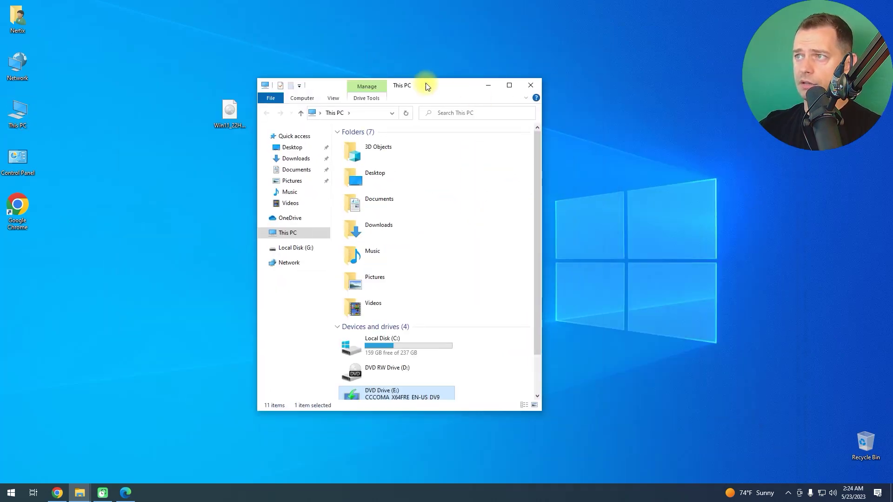
left_click_drag(424, 85, 543, 38)
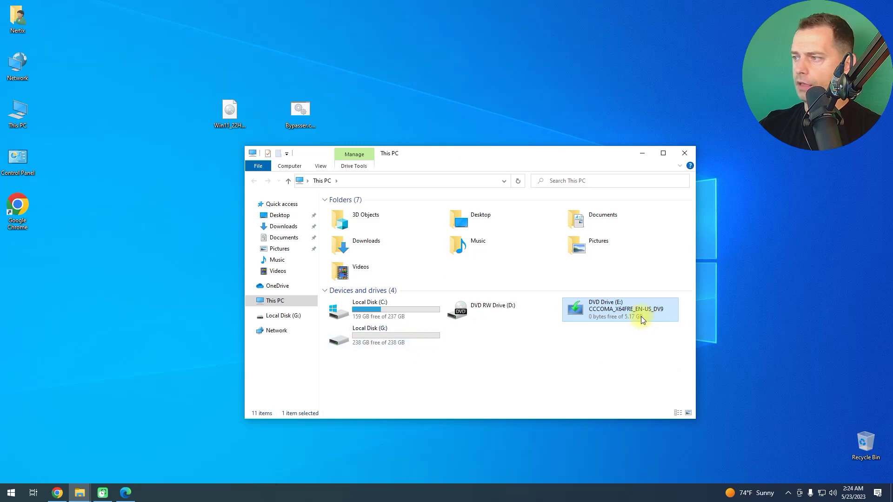
Step: Launch setup.exe from DVD Drive (E:) and minimize the File Explorer window
double_click(643, 319)
double_click(349, 279)
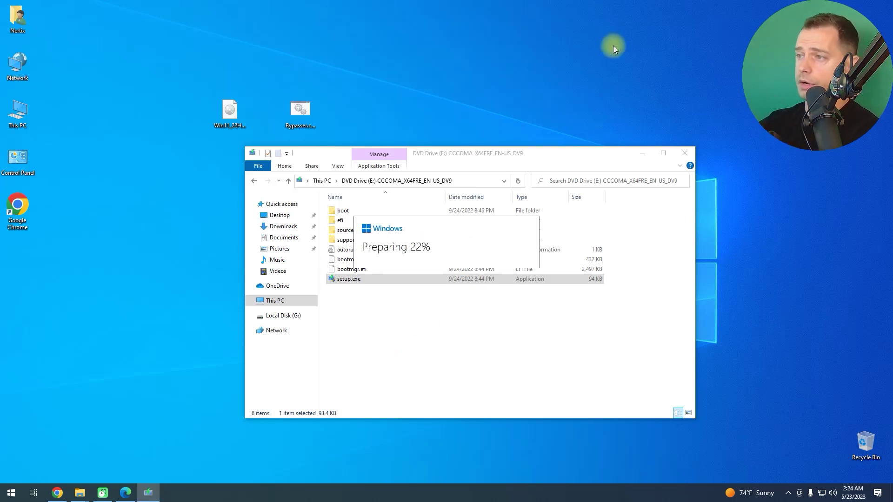
left_click(642, 153)
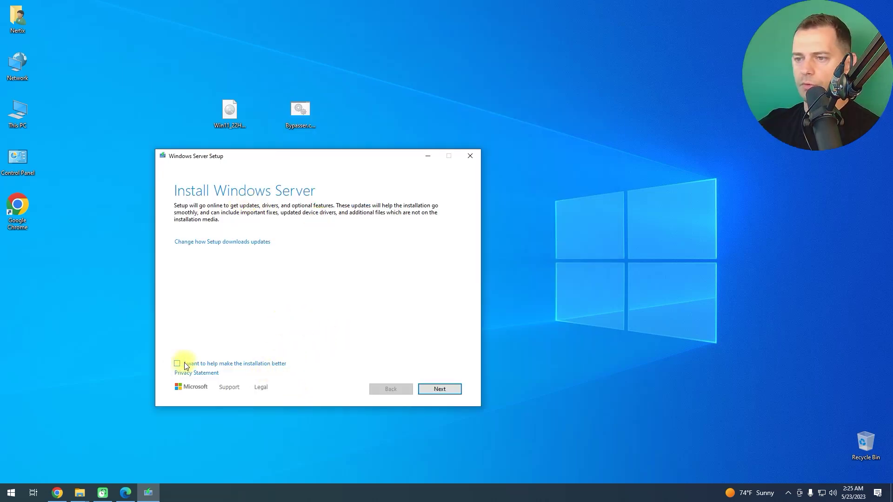
Step: Change how Setup downloads updates to "Not right now" and continue the installation
left_click(228, 242)
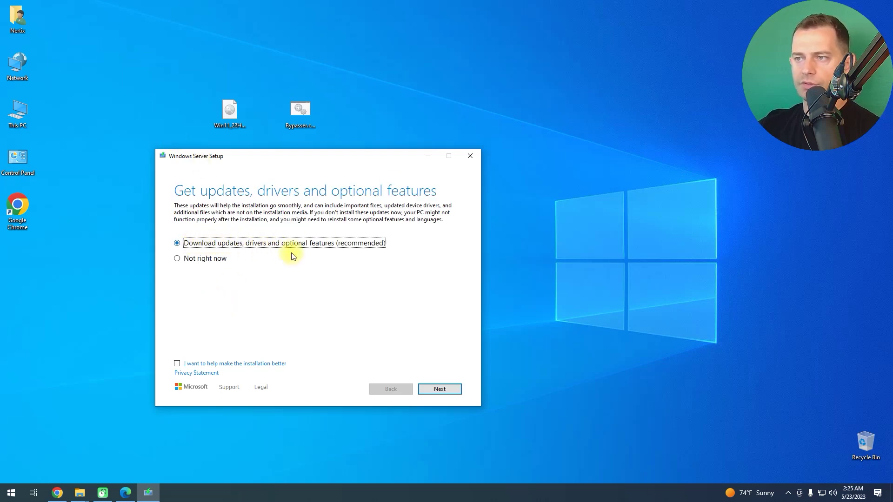
left_click(177, 259)
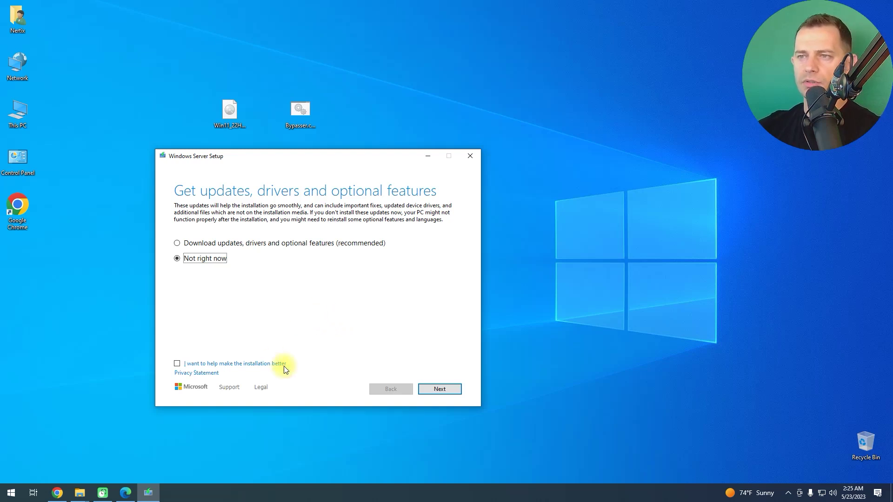
left_click(440, 389)
Step: Move the setup window higher on the desktop, scroll through the license terms, and accept them
left_click_drag(318, 156, 344, 48)
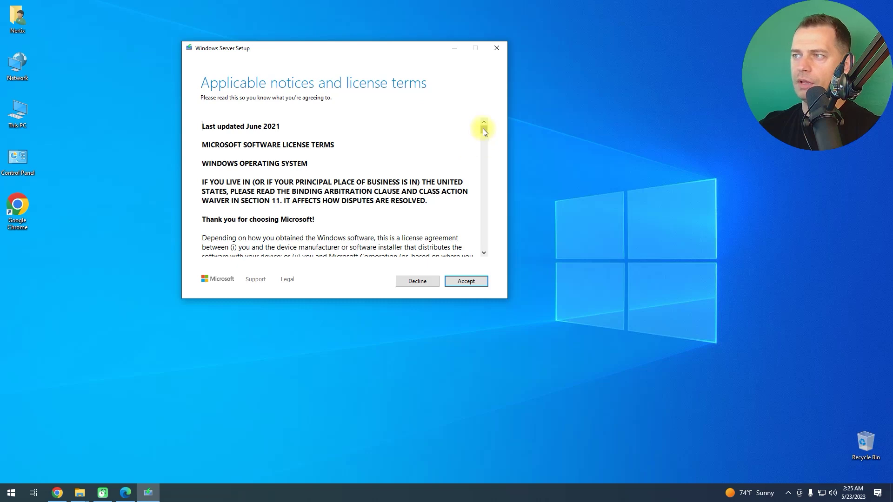
left_click_drag(482, 129, 487, 249)
left_click(463, 279)
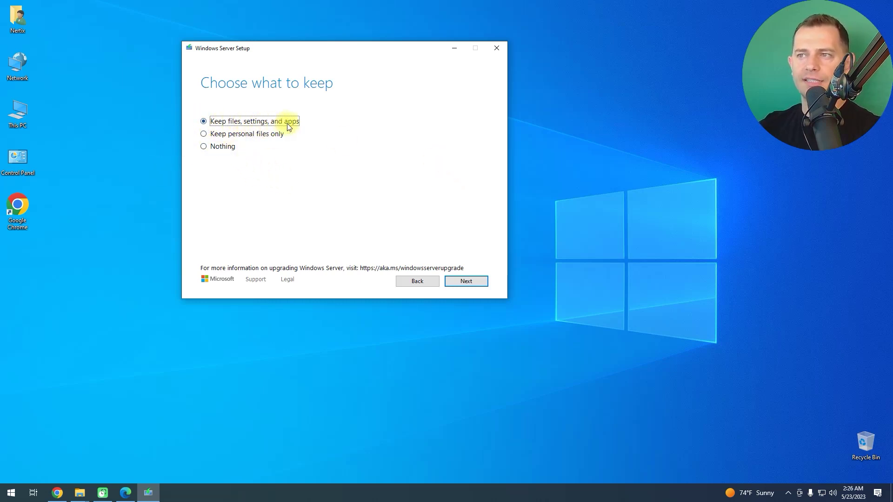
Step: Go through the options for what to keep and settle on "Keep files, settings, and apps"
left_click(203, 134)
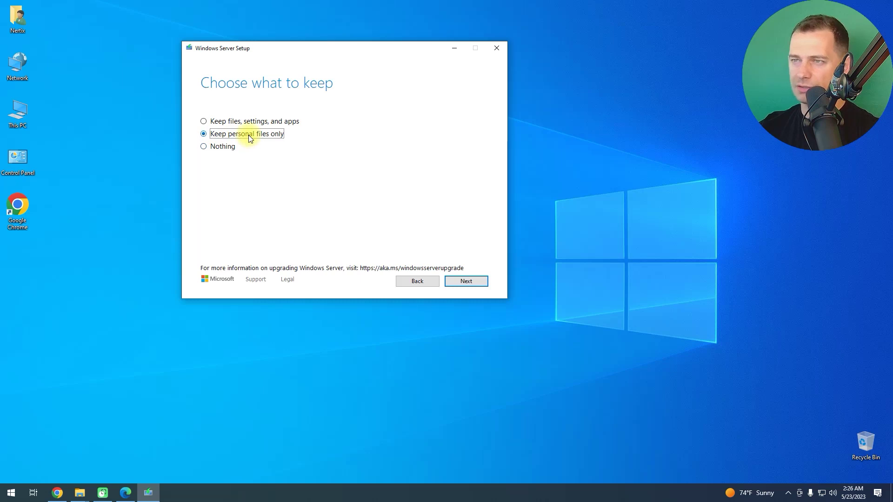
left_click(214, 147)
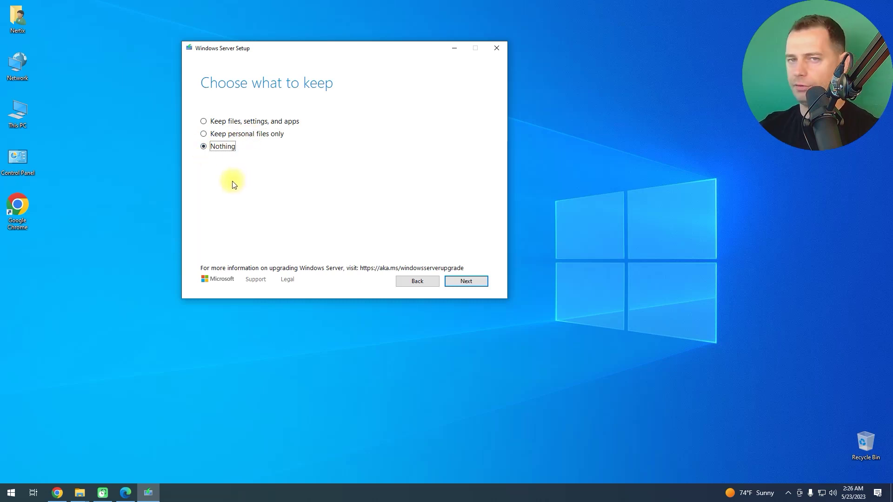
left_click(205, 123)
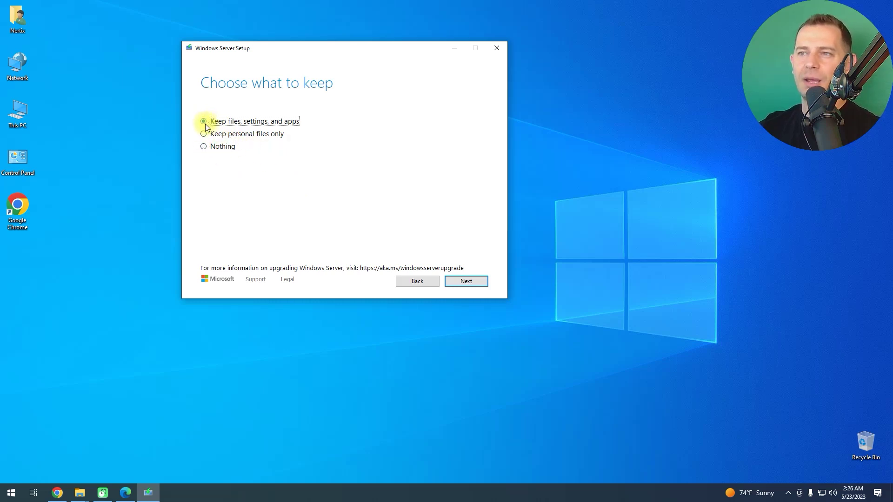
left_click(203, 134)
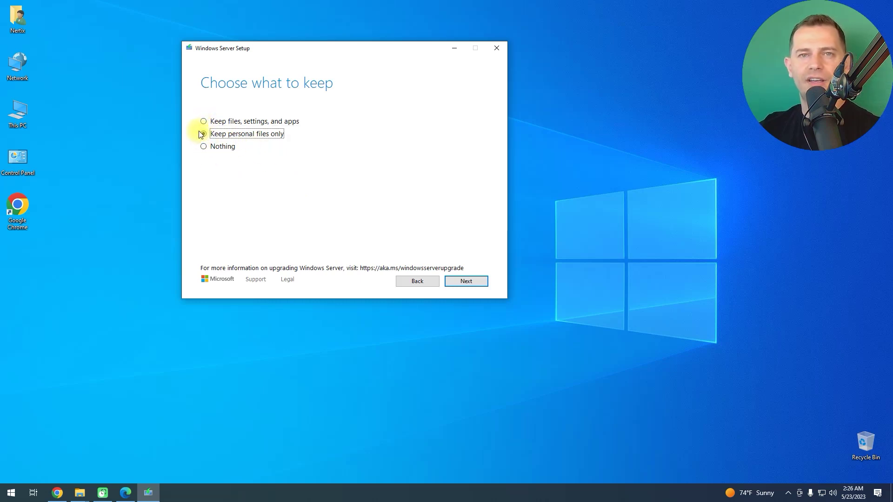
left_click(203, 122)
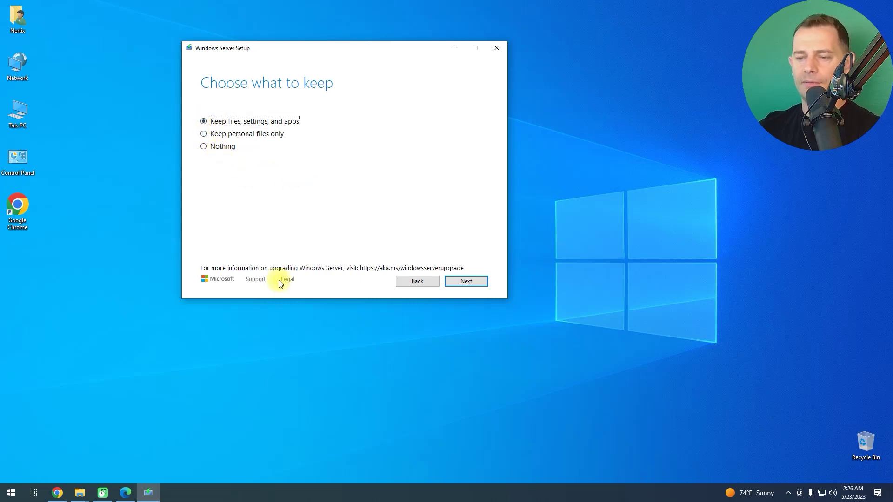
Step: Switch to Chrome and read the Tips 2 Fix article on why keeping personal files and apps is greyed out
left_click(57, 493)
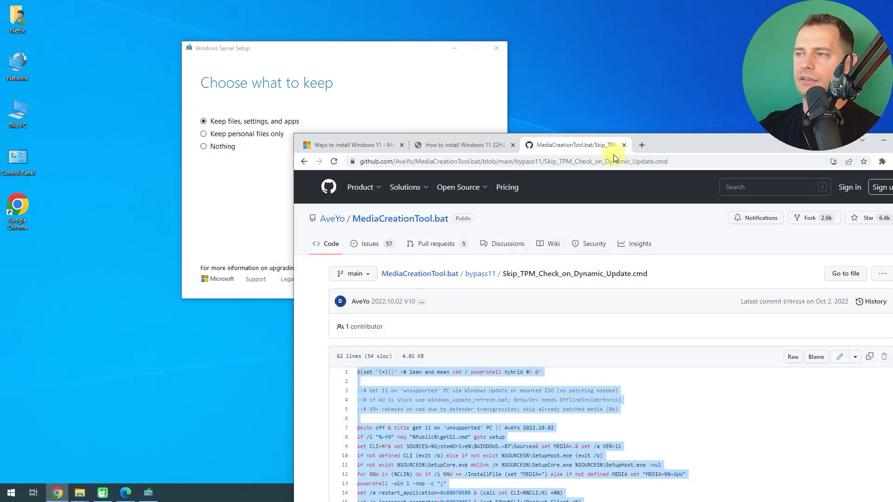
double_click(681, 147)
left_click(51, 7)
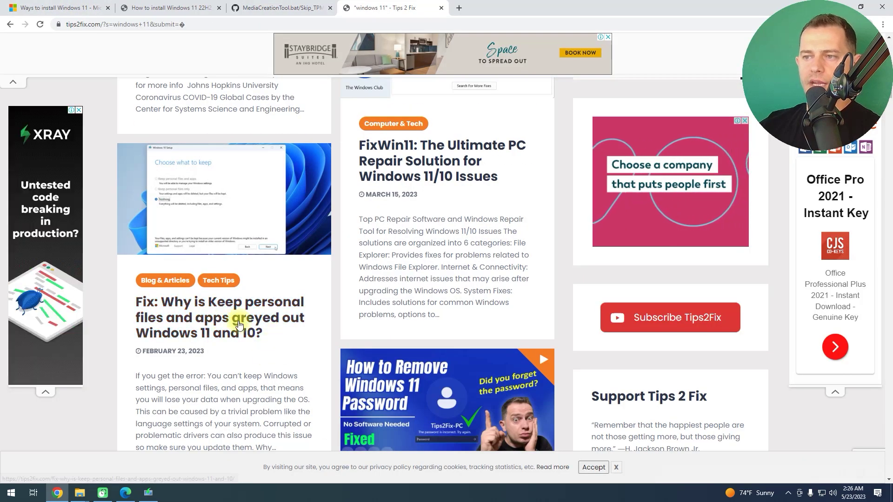
left_click(230, 321)
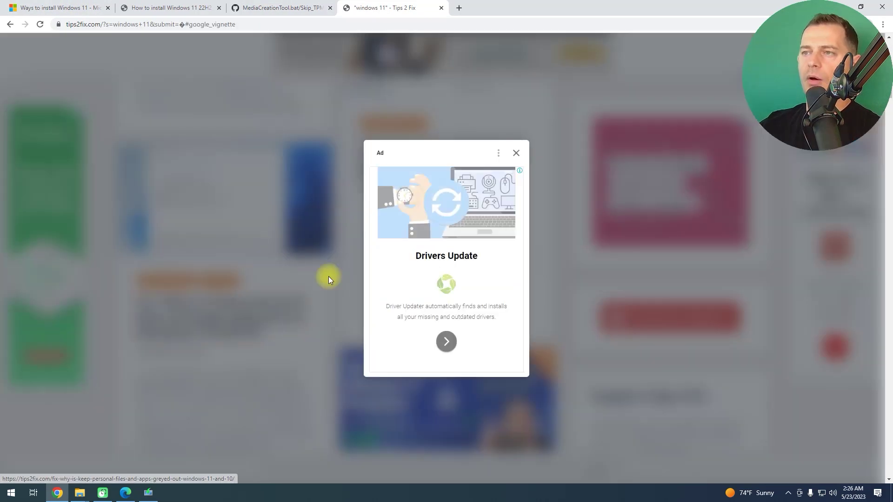
left_click(516, 153)
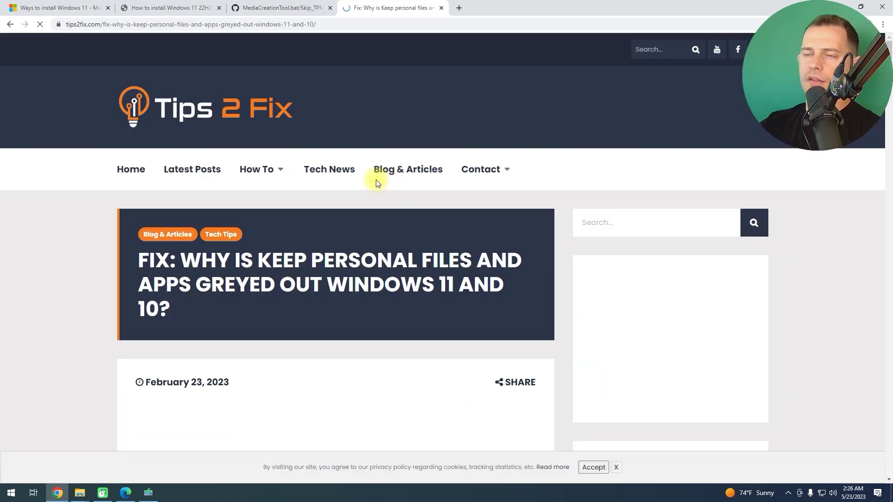
scroll(328, 255, "down", 15)
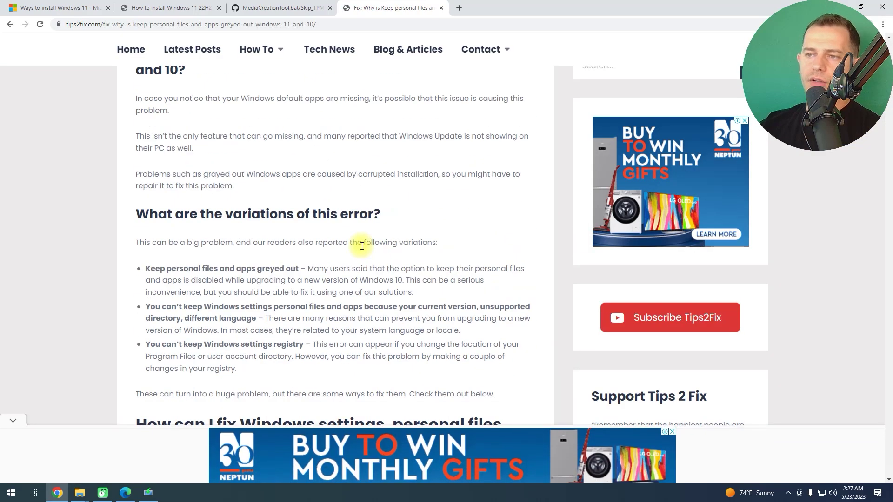
Step: Skim the article's causes, error variations, system language check and recovery fixes for the greyed-out keep option
scroll(359, 249, "down", 15)
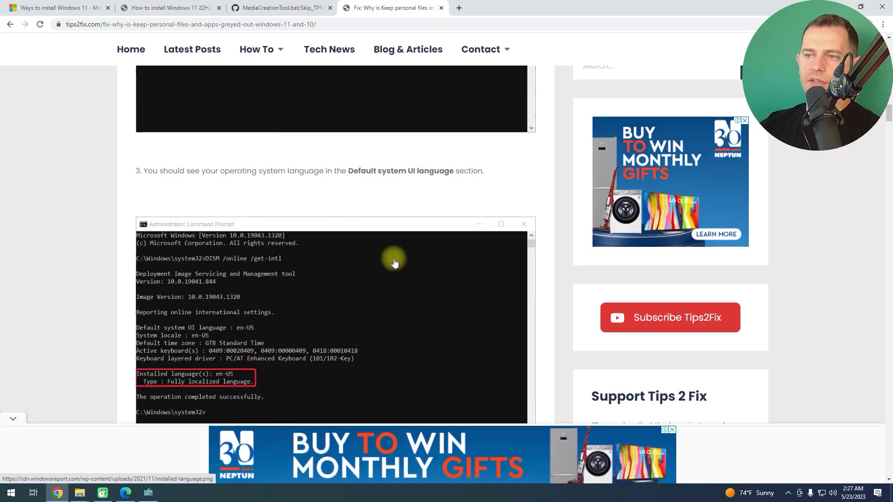
scroll(393, 261, "down", 12)
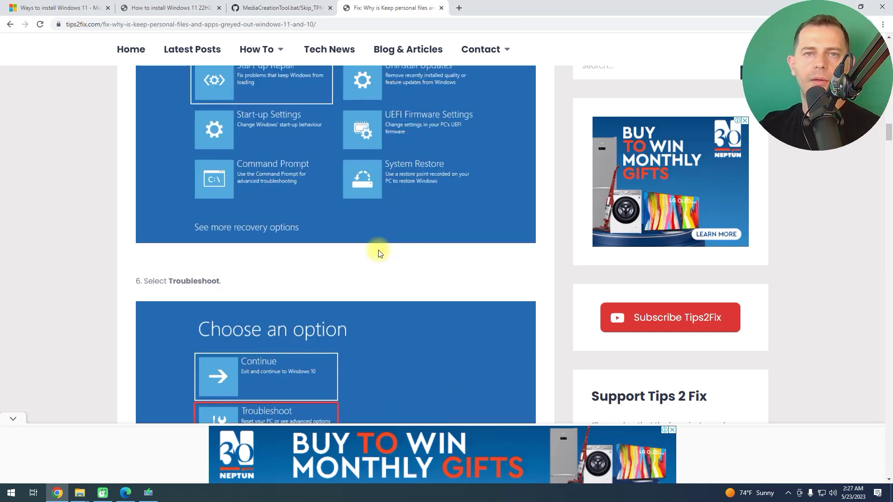
scroll(378, 250, "up", 20)
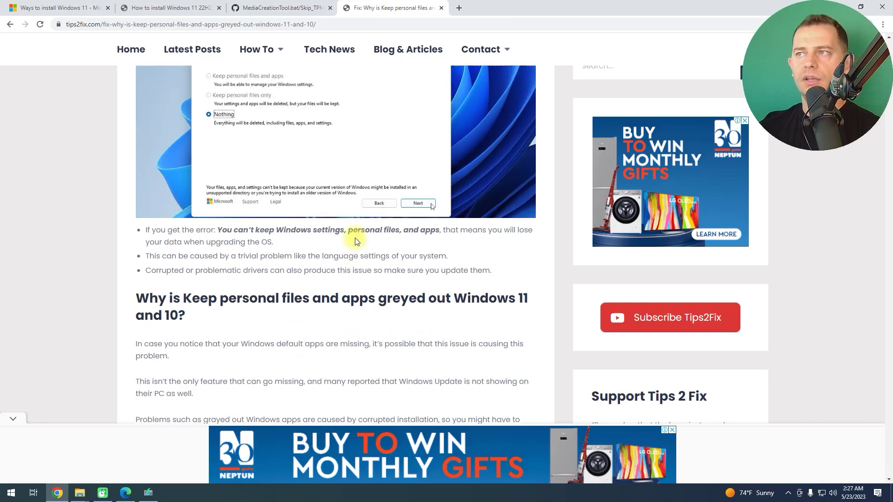
scroll(350, 236, "down", 5)
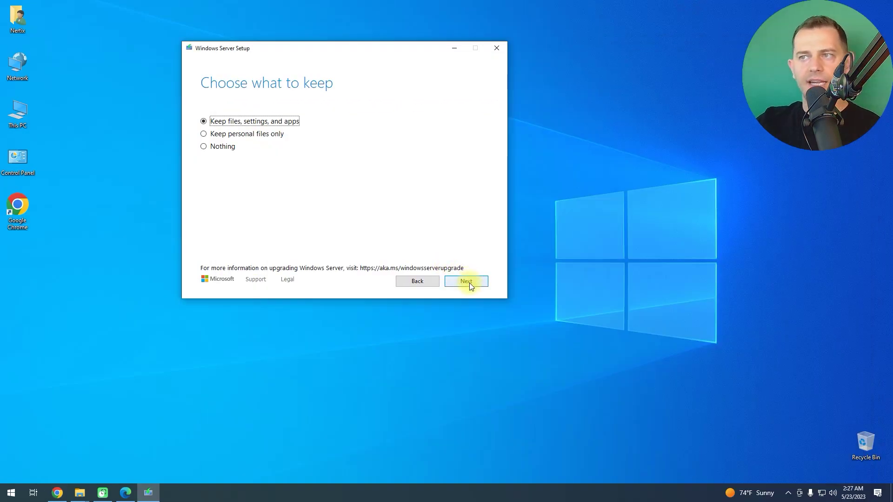
Step: Continue Windows Setup with "Keep files, settings, and apps" selected to the Ready to install page
left_click(466, 282)
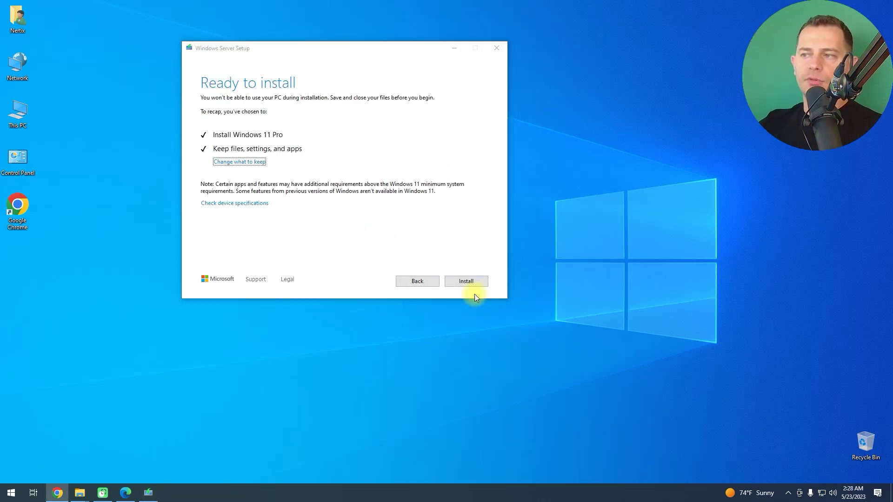
left_click(467, 282)
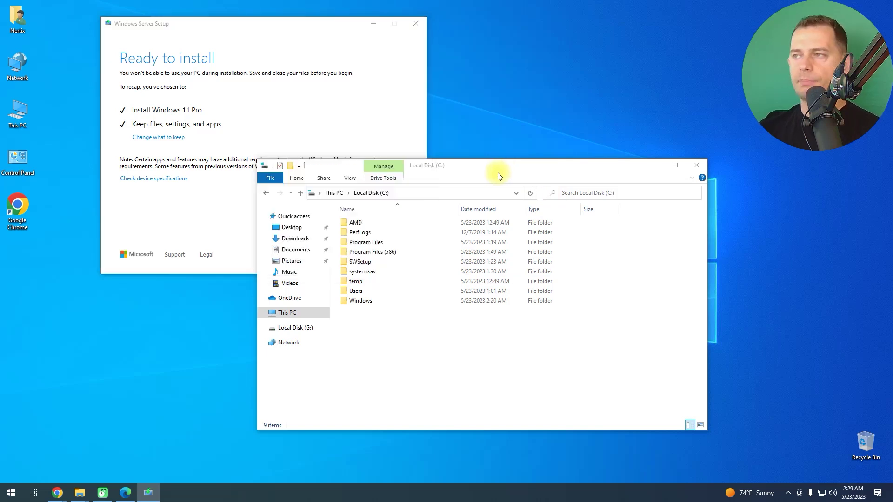
Step: Move the File Explorer window clear of Setup and reopen Local Disk (C:) from This PC
left_click_drag(488, 172, 532, 169)
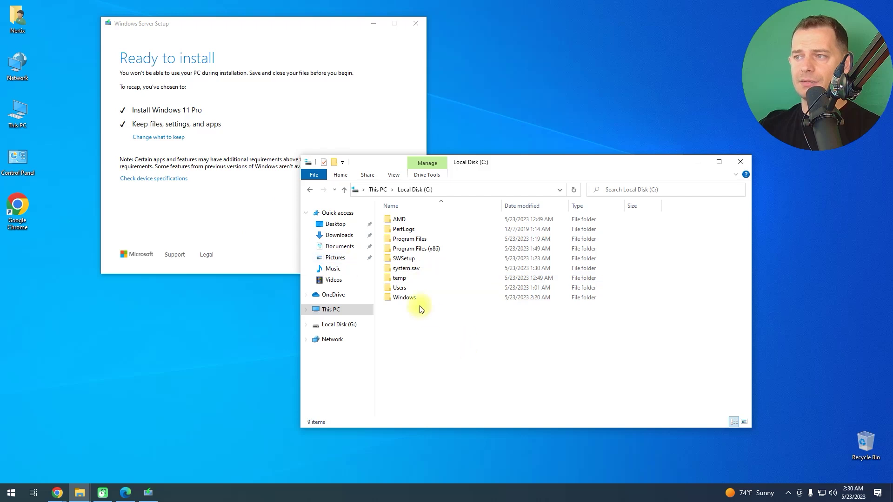
left_click(310, 189)
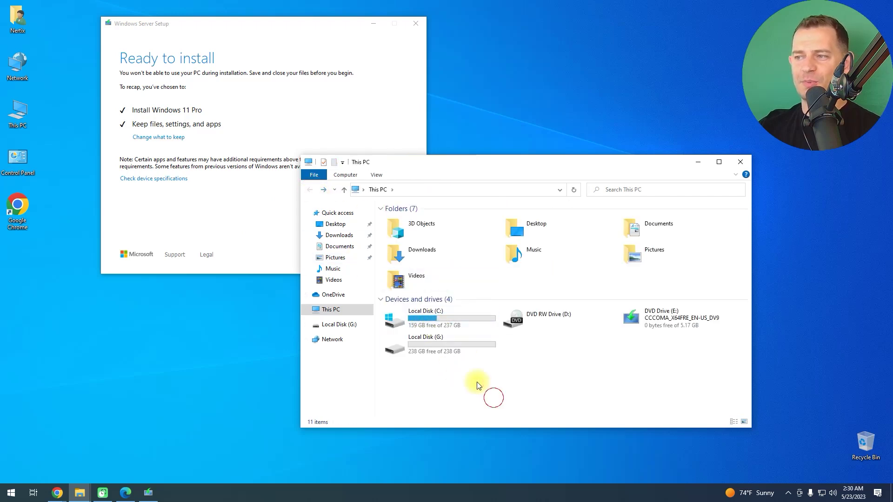
double_click(421, 322)
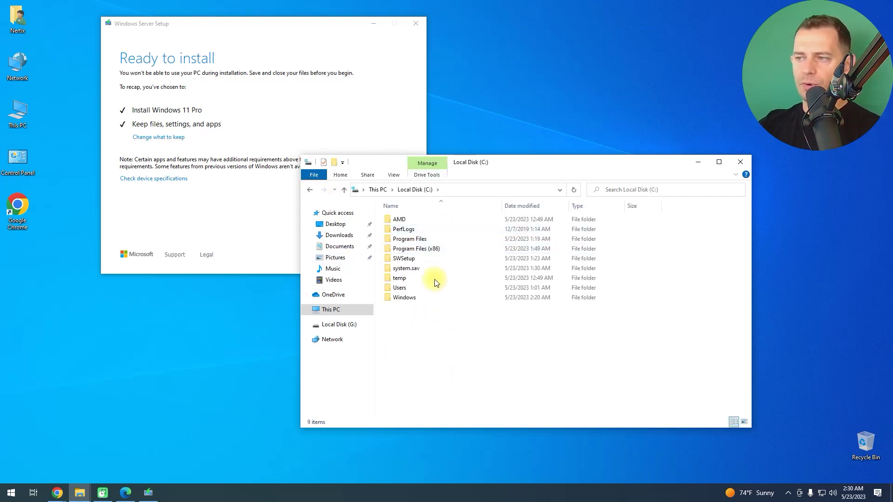
Step: Create a folder named windows.old at the root of Local Disk (C:) and delete it again
right_click(411, 317)
mouse_move(477, 426)
left_click(571, 429)
type("windows")
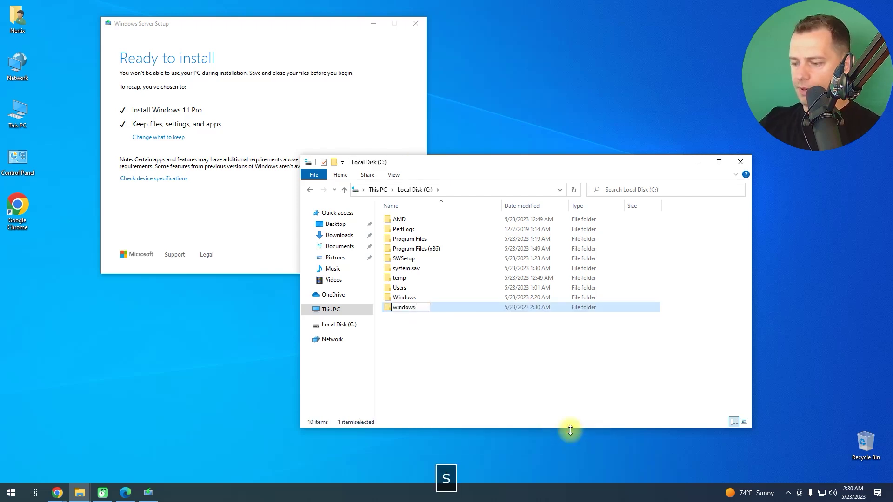
type(".old")
key("Return")
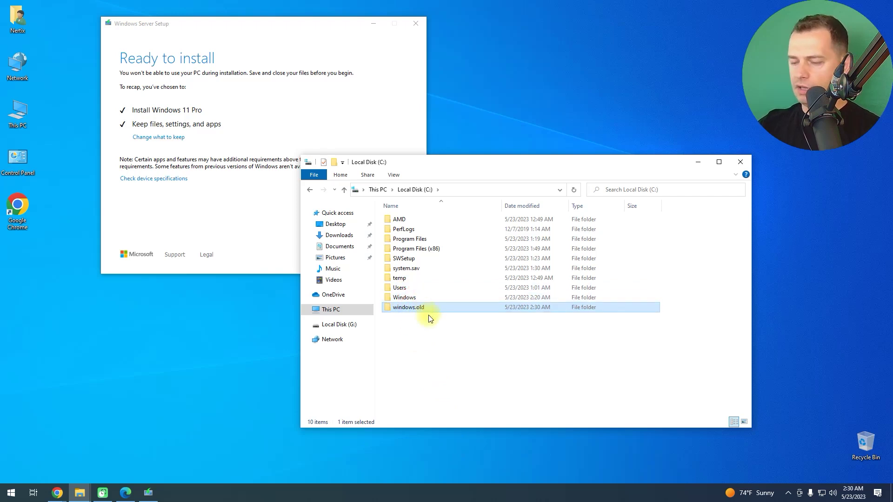
key("Delete")
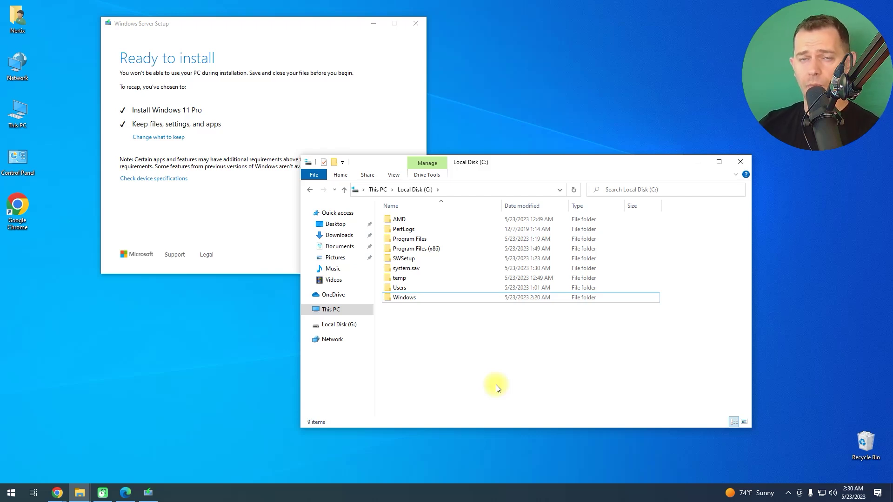
Step: Search Windows for "temp", open the Delete temporary files settings, and reposition the Settings window
key("super")
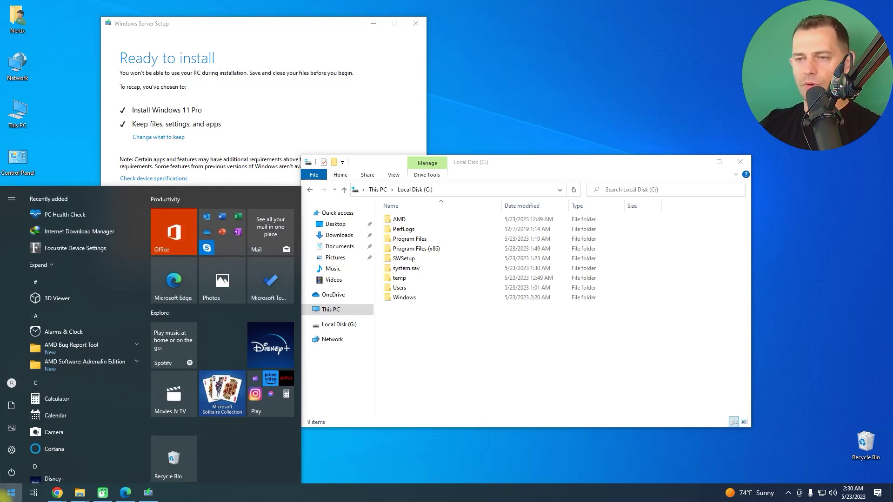
type("sm")
key("BackSpace")
key("BackSpace")
type("temp")
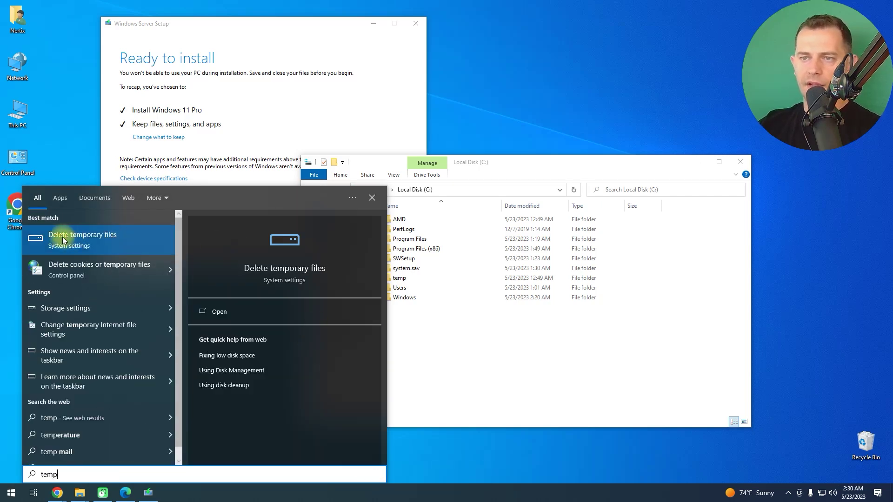
left_click(68, 239)
left_click_drag(525, 19, 343, 39)
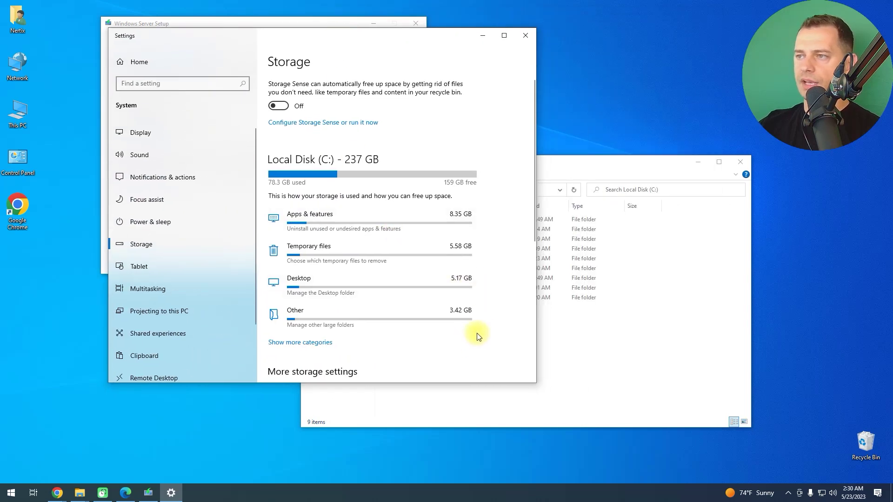
Step: Open the Temporary files list in Storage settings, review the removable categories, and close Settings
scroll(477, 331, "down", 5)
scroll(465, 303, "up", 5)
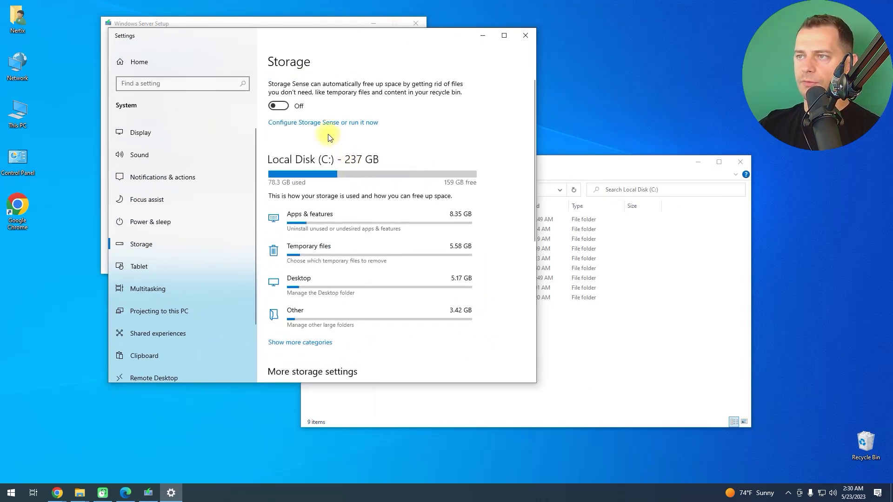
key("super+Up")
left_click(215, 222)
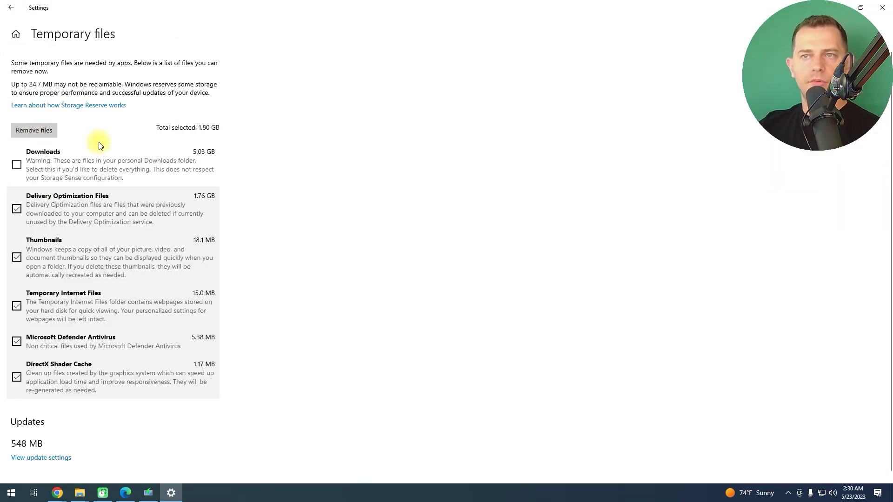
left_click(43, 135)
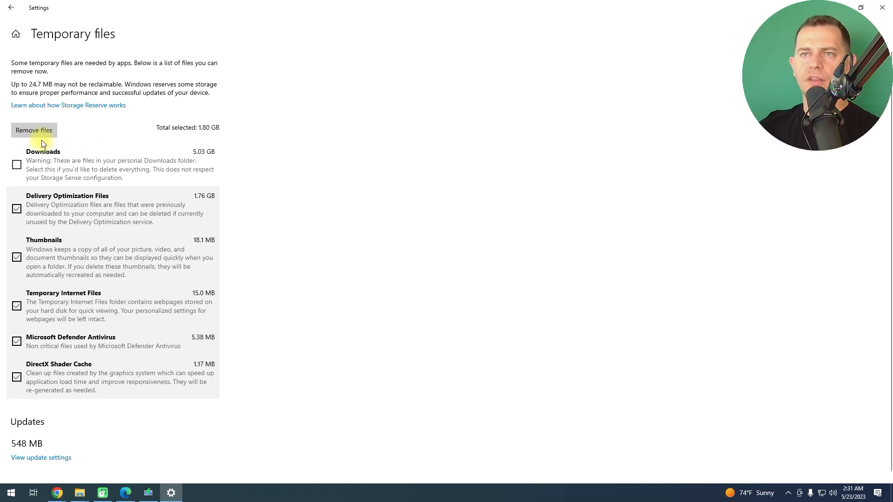
double_click(548, 7)
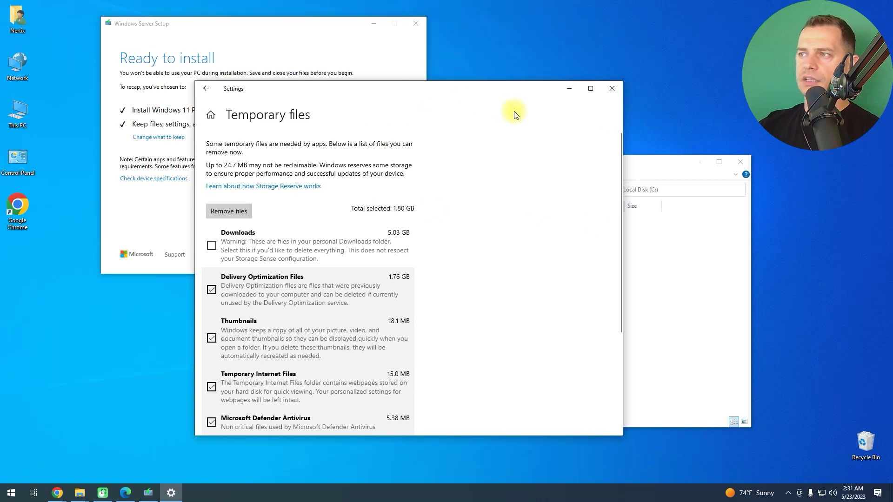
left_click(610, 89)
Step: Read the Chrome page's section "Other ways to install Windows 11 (not recommended)" and its registry key instructions for unsupported devices
left_click_drag(248, 20, 510, 20)
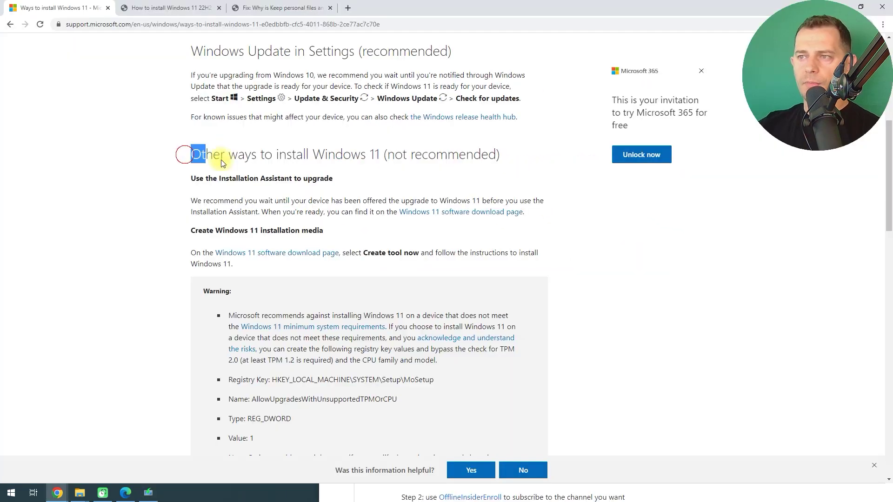
left_click_drag(222, 160, 529, 163)
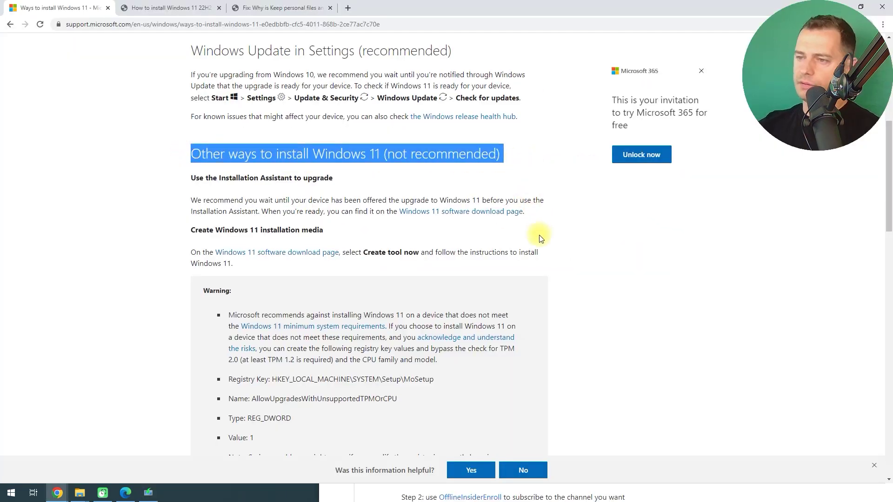
scroll(538, 227, "down", 4)
scroll(326, 219, "up", 2)
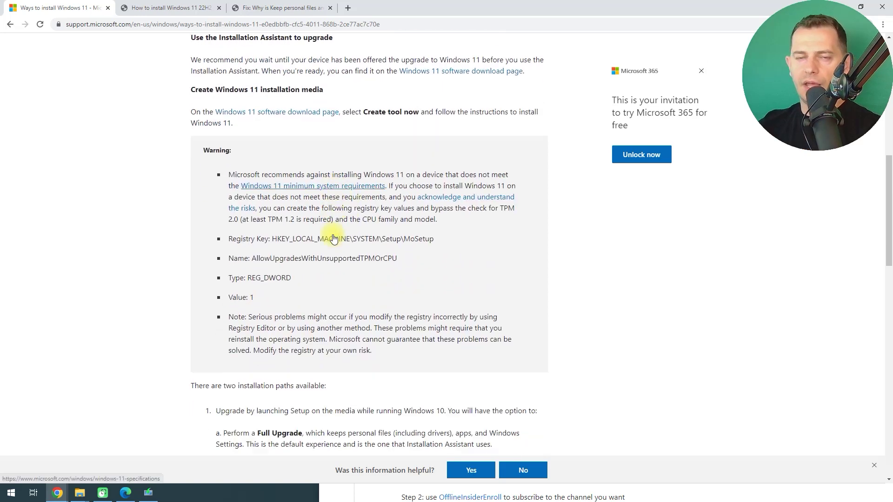
scroll(368, 269, "down", 2)
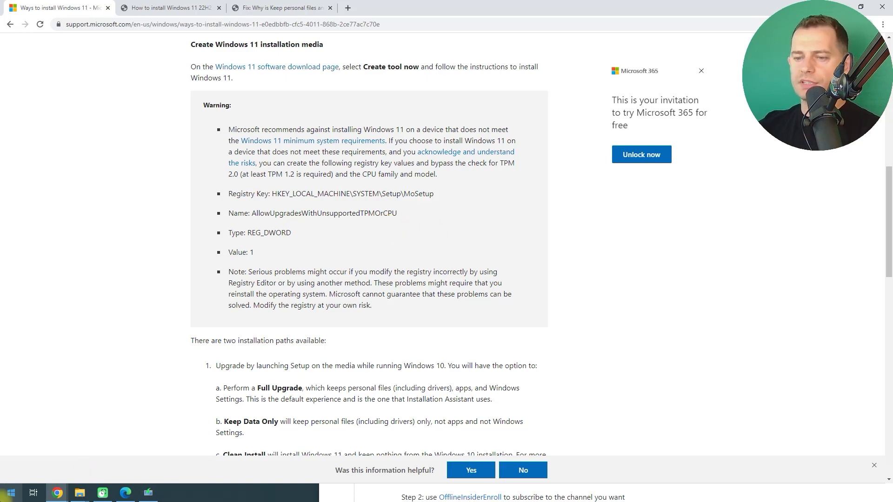
left_click(11, 493)
left_click(10, 493)
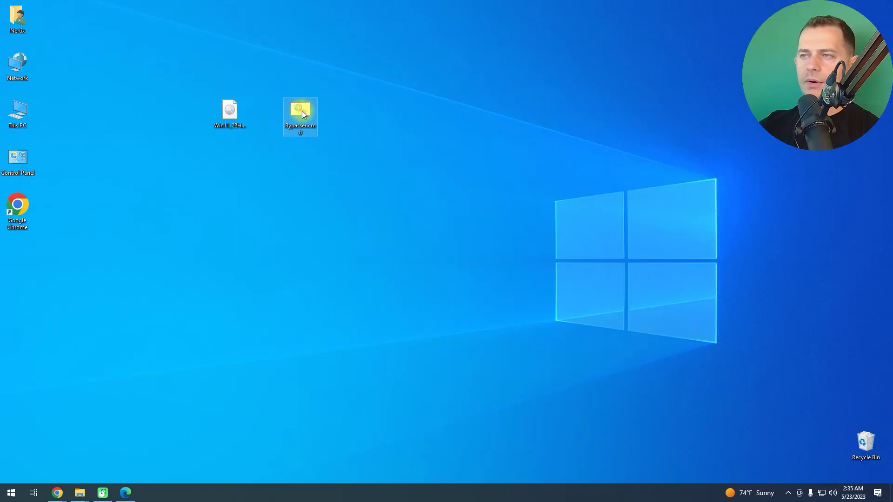
Step: Run Bypasser.cmd from the desktop again to remove the TPM check skip, and move its console window aside
right_click(305, 113)
left_click(316, 119)
left_click_drag(295, 49, 574, 65)
left_click(523, 119)
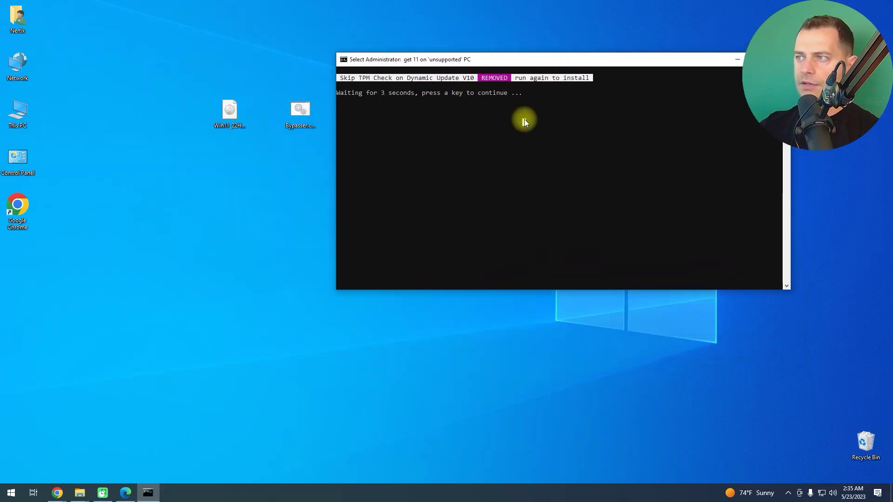
Step: Open Registry Editor beside the Microsoft page and go to the key HKEY_LOCAL_MACHINE\SYSTEM\Setup\MoSetup
key("super")
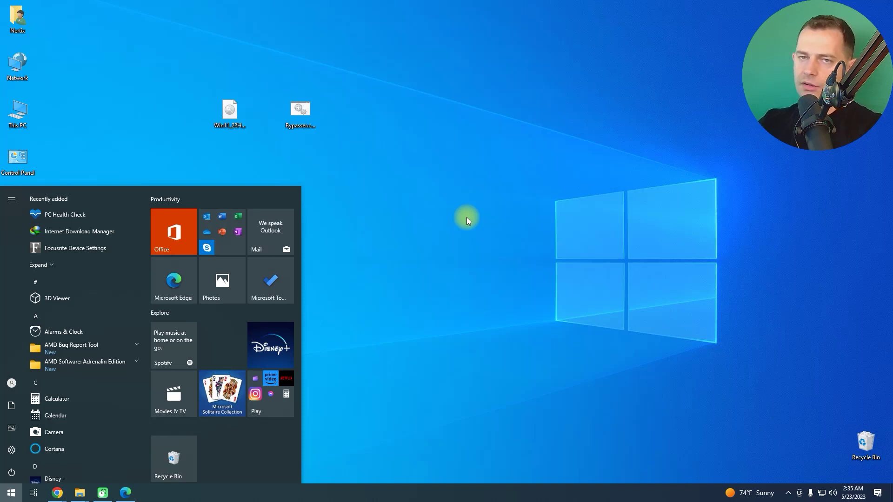
type("reg")
key("Return")
left_click_drag(575, 73, 462, 102)
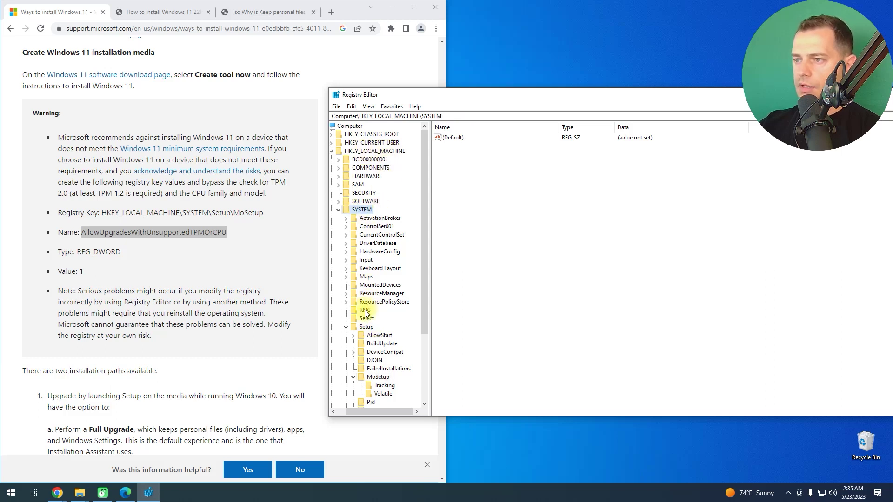
left_click(366, 326)
left_click(378, 377)
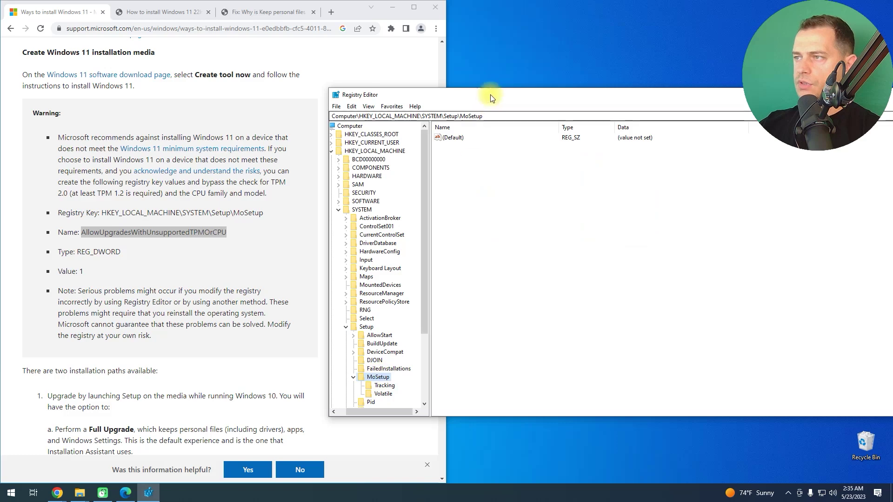
Step: Create a DWORD (32-bit) value in MoSetup with the name AllowUpgradesWithUnsupportedTPMOrCPU copied from the Microsoft page
right_click(111, 232)
left_click(121, 238)
left_click(566, 90)
right_click(510, 187)
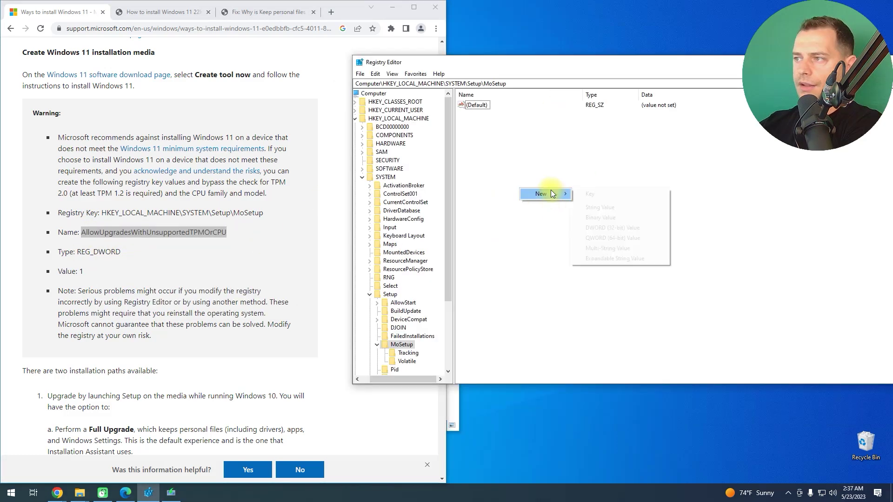
mouse_move(544, 193)
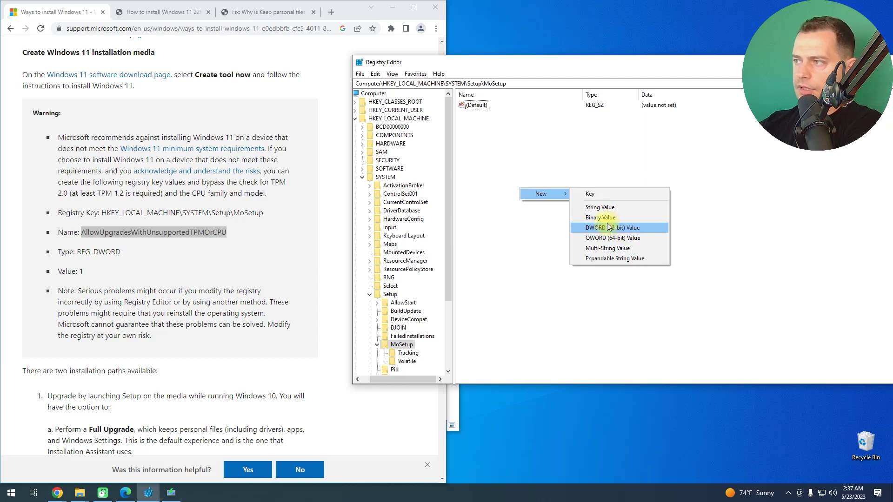
left_click(617, 227)
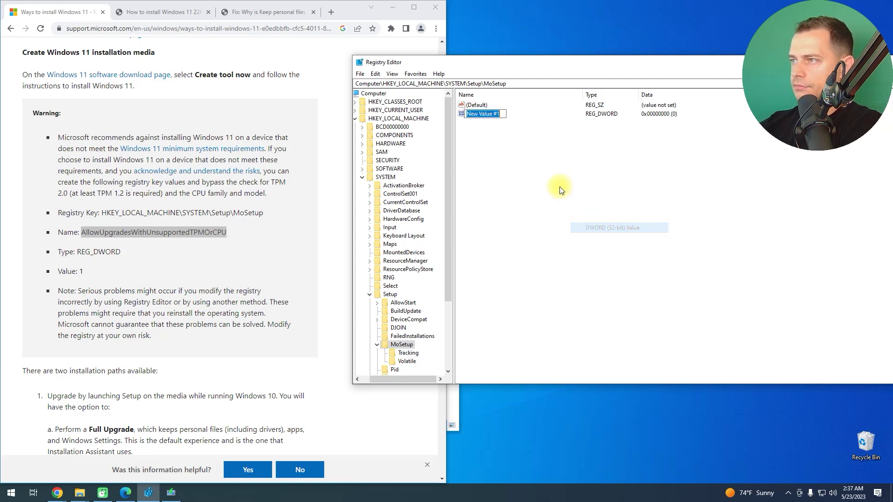
right_click(482, 115)
left_click(503, 156)
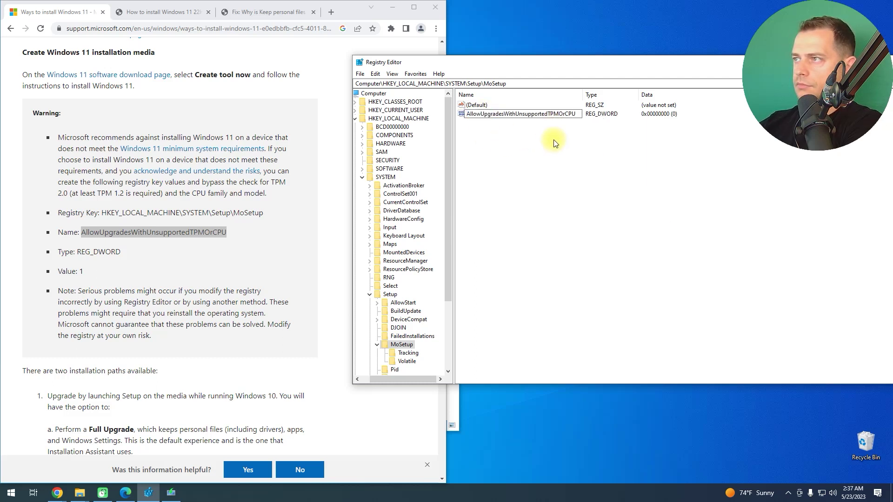
key("Return")
Step: Set the AllowUpgradesWithUnsupportedTPMOrCPU value data to 1 in hexadecimal base
double_click(535, 111)
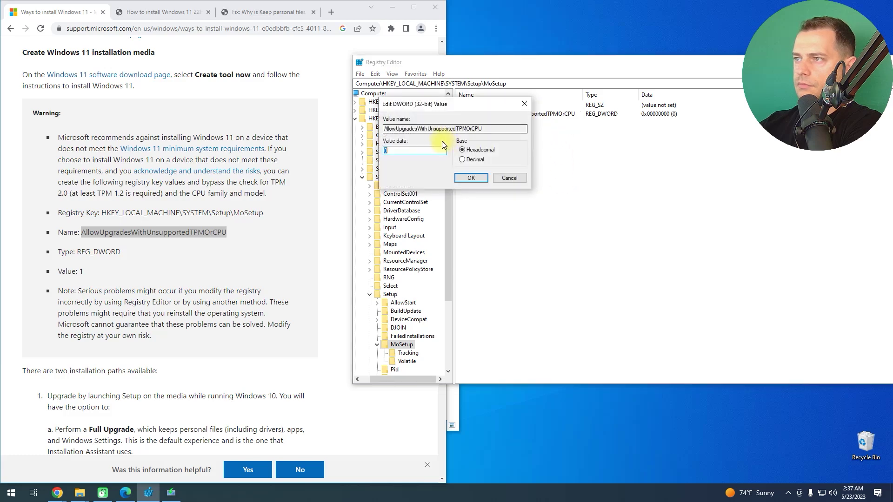
type("1")
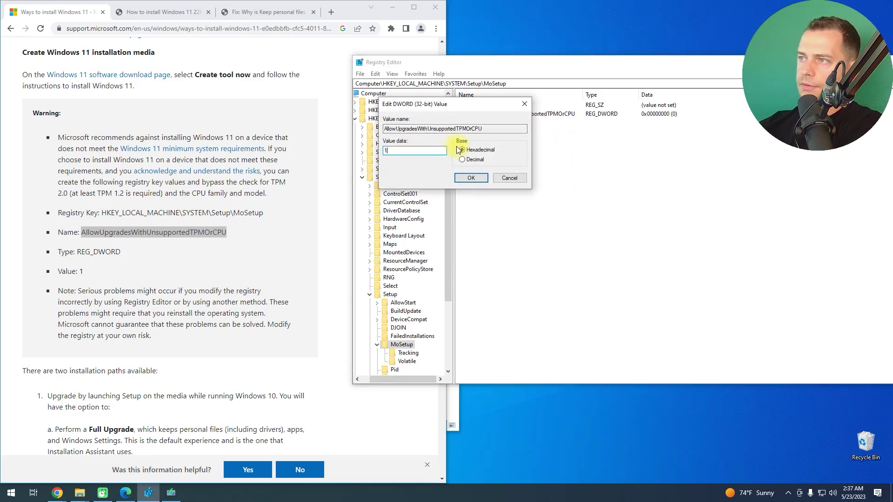
left_click(471, 178)
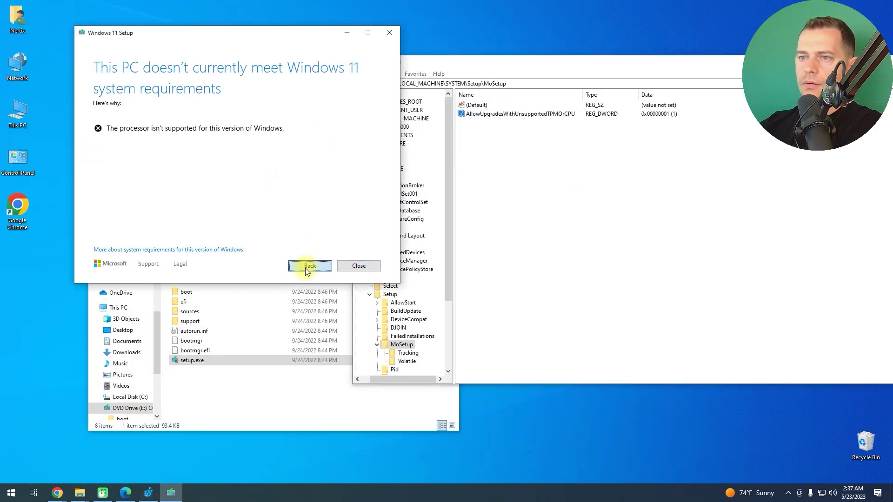
Step: Go back in Windows 11 Setup to repeat the PC check, and accept the license terms
left_click(306, 266)
left_click(367, 269)
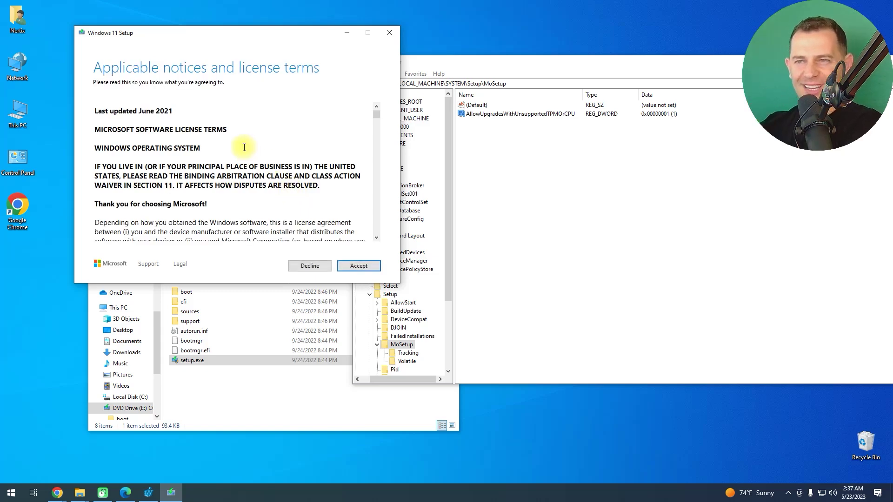
left_click_drag(376, 114, 376, 230)
left_click(359, 266)
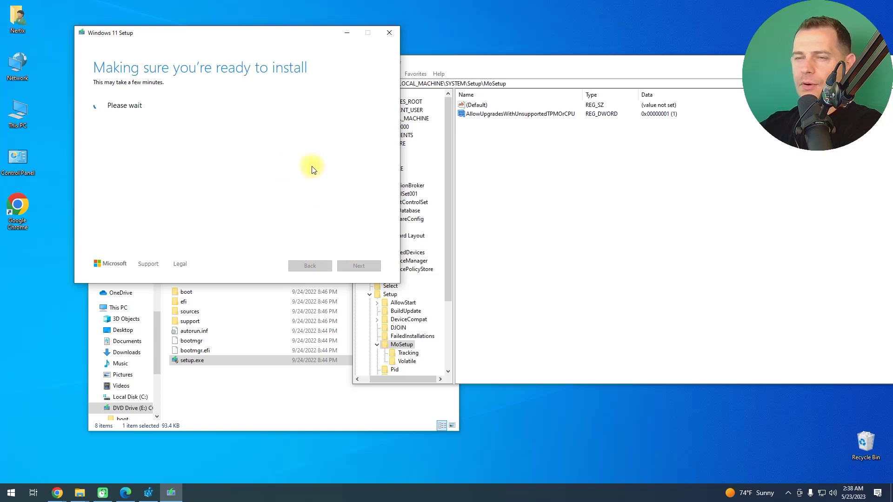
Step: Arrange Setup and Registry Editor side by side, and accept the statement about installing Windows 11 on an unsupported PC
left_click_drag(484, 64, 612, 64)
left_click(406, 234)
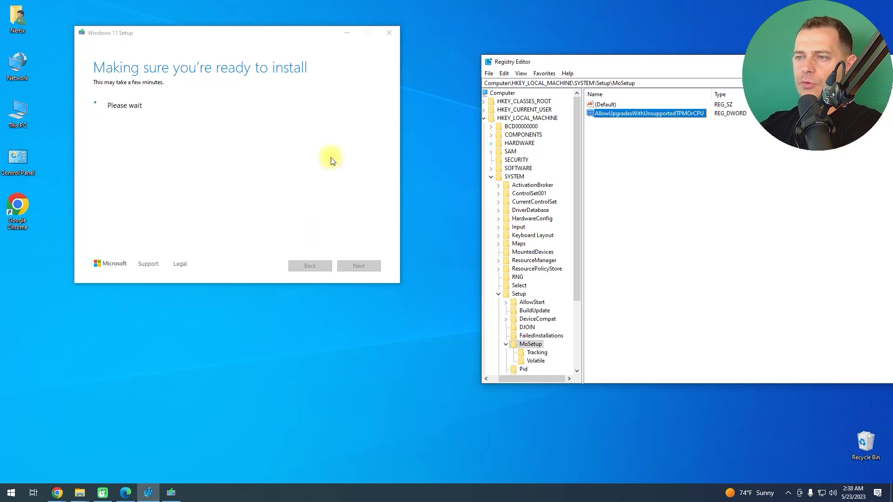
left_click_drag(289, 36, 303, 150)
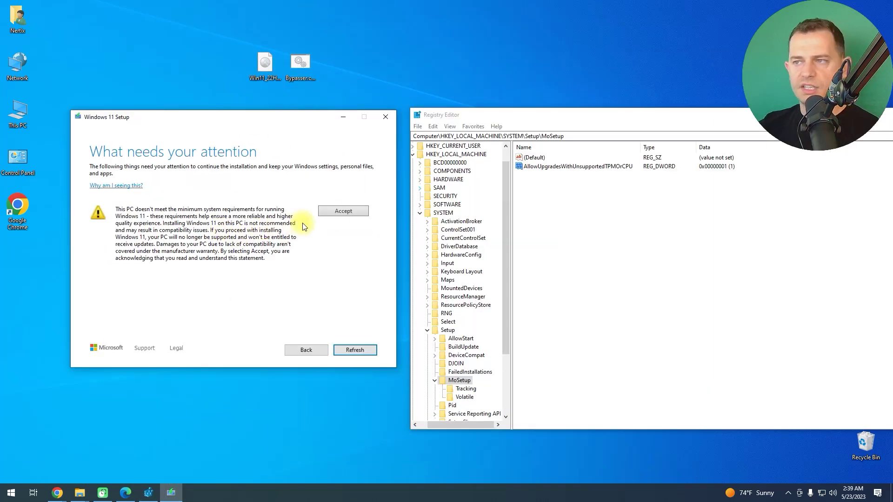
left_click(343, 212)
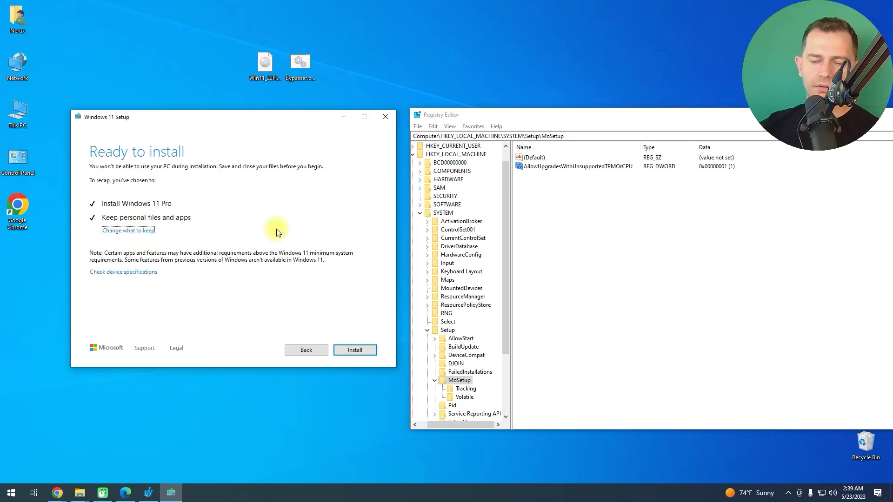
Step: View the options for what to keep, go back to the license terms, and close Windows 11 Setup without installing
left_click(132, 231)
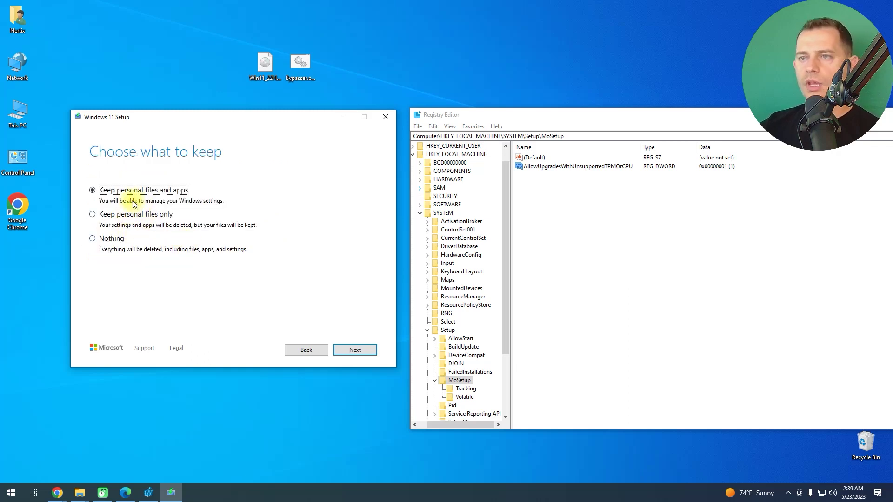
left_click(295, 348)
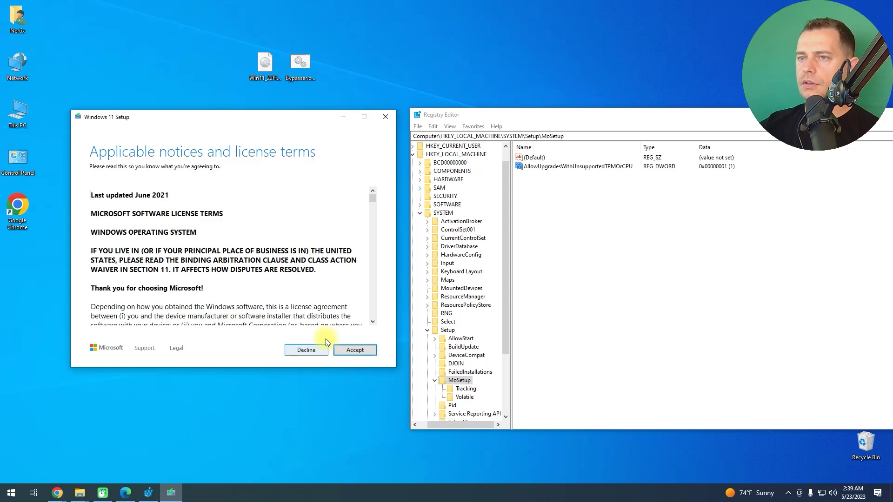
left_click_drag(373, 196, 388, 331)
left_click(386, 116)
Step: Export the MoSetup key to the desktop as the registration file "W11 Registry Bypasser" and place it beside Bypasser.cmd
left_click_drag(515, 122, 340, 134)
left_click(262, 153)
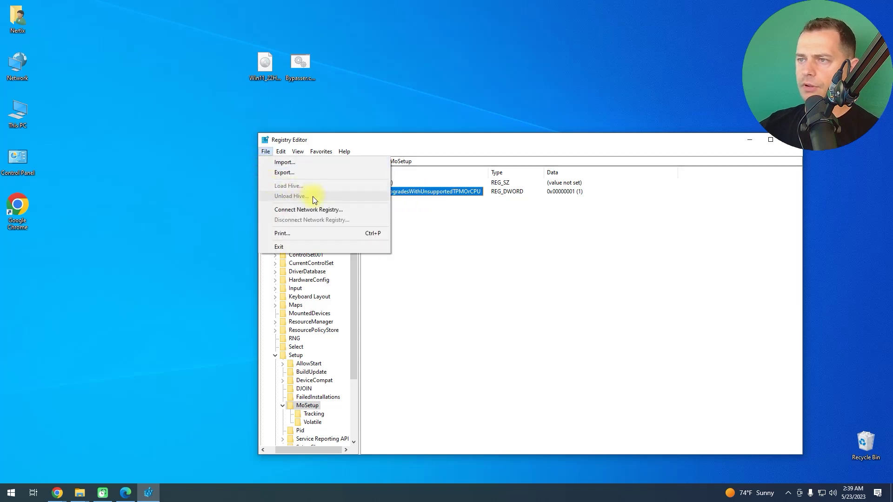
left_click(292, 174)
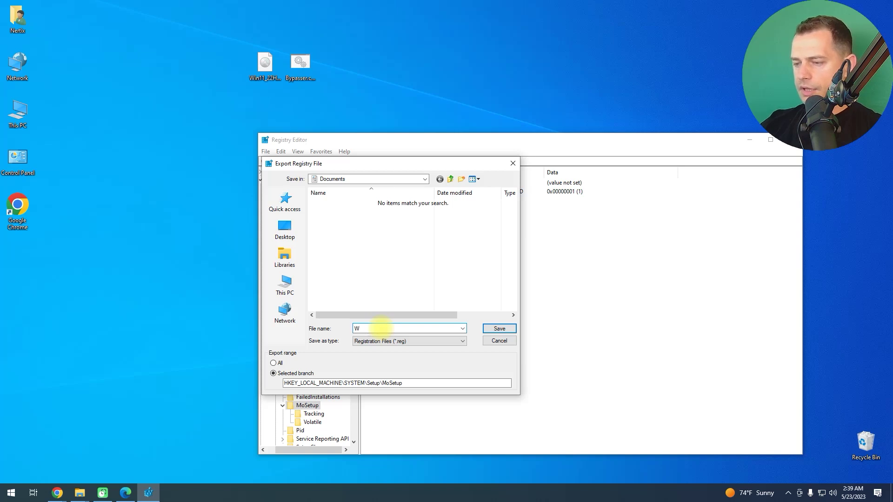
type("W11 Registry Bypasser")
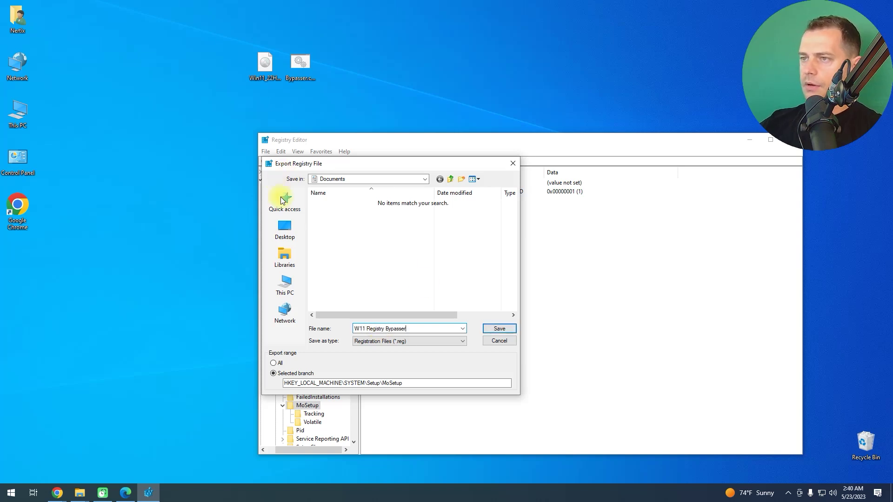
left_click(285, 228)
left_click(498, 328)
left_click_drag(26, 253, 86, 215)
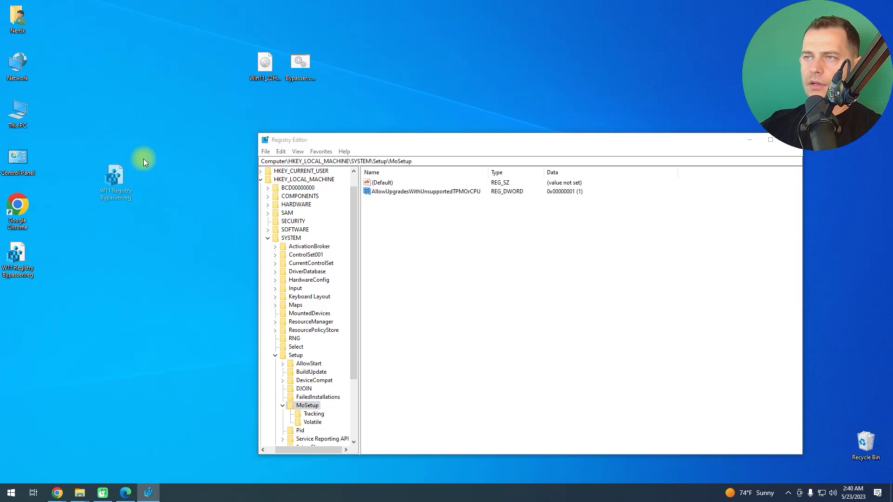
left_click_drag(361, 78, 349, 65)
Step: Open W11 Registry Bypasser.reg for editing and delete the MoSetup\Tracking and MoSetup\Volatile sections with the blank lines after the AllowUpgradesWithUnsupportedTPMOrCPU entry
right_click(349, 65)
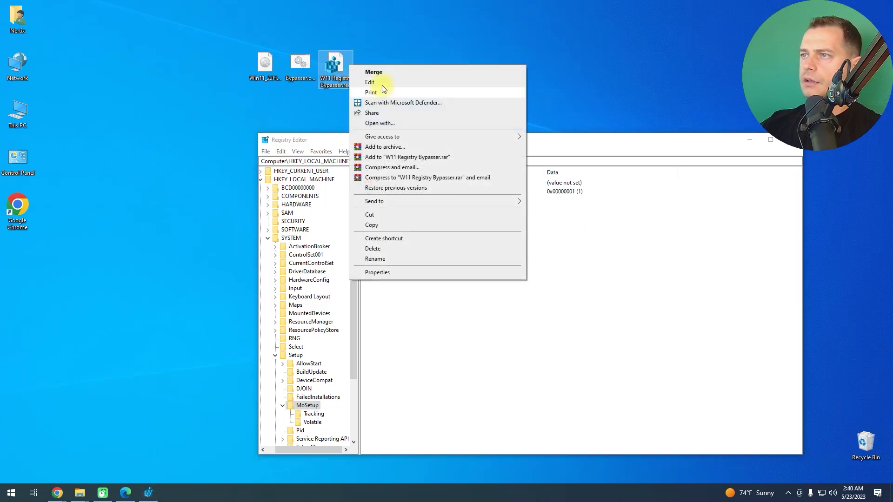
left_click(381, 84)
left_click_drag(133, 94, 420, 109)
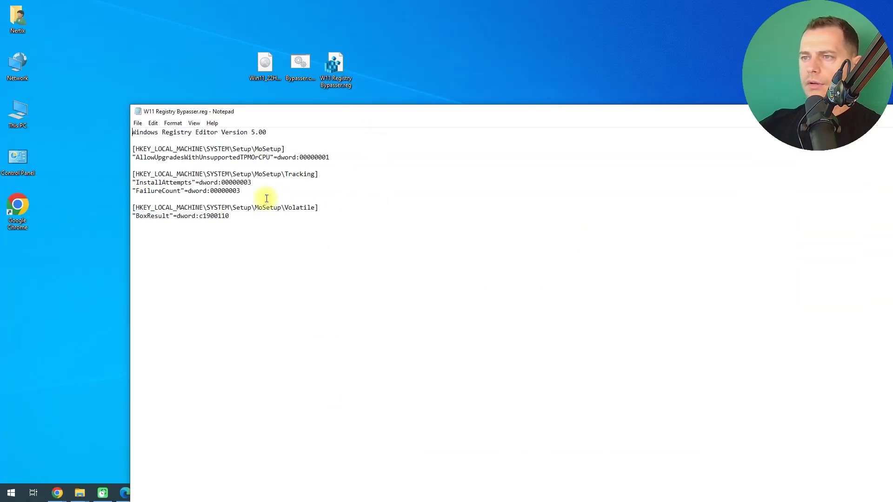
left_click_drag(331, 157, 133, 157)
left_click(331, 181)
mouse_move(325, 233)
left_mouse_down()
mouse_move(97, 194)
mouse_move(113, 175)
left_mouse_up()
key("Delete")
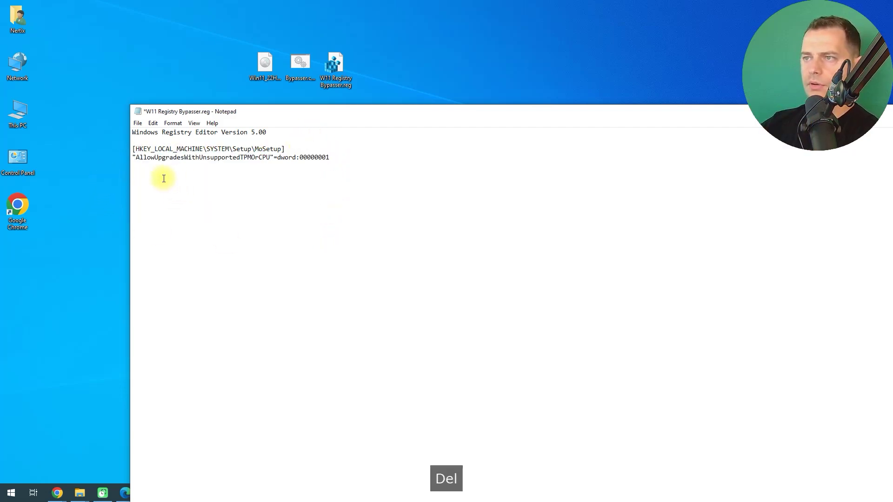
key("BackSpace")
key("BackSpace")
key("BackSpace")
Step: Save the edited registration file, close Notepad and Registry Editor, and refresh the desktop
left_click(137, 123)
left_click(151, 165)
key("alt+F4")
left_click_drag(336, 67, 372, 69)
left_click(423, 141)
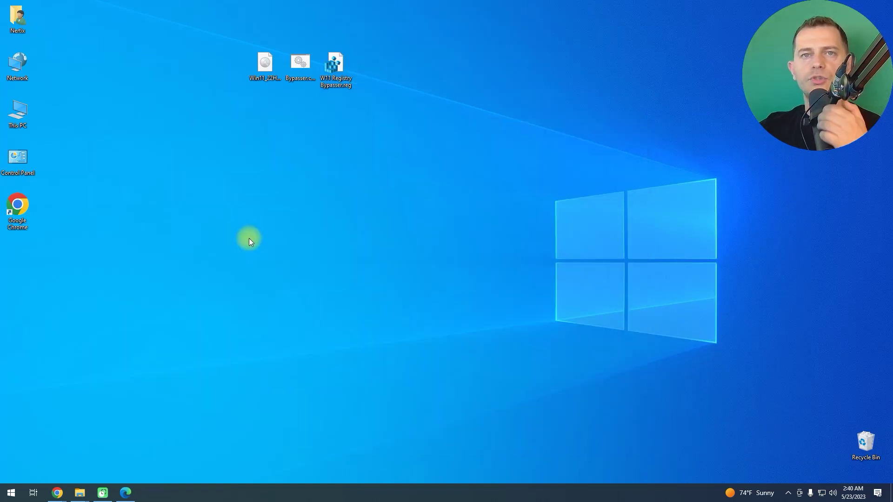
right_click(195, 200)
left_click(239, 241)
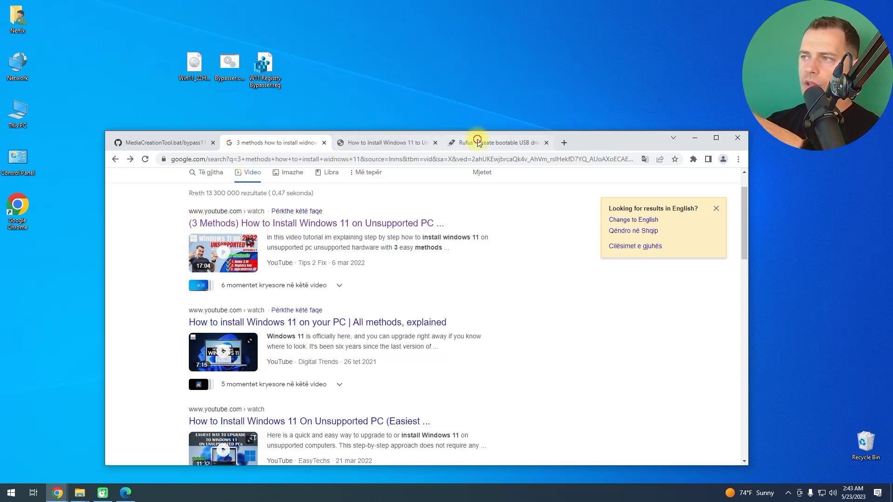
Step: Look through the Rufus page, the Tips2Fix Windows 11 article and the video search results in the browser
left_click(458, 142)
scroll(363, 316, "down", 4)
left_click(372, 143)
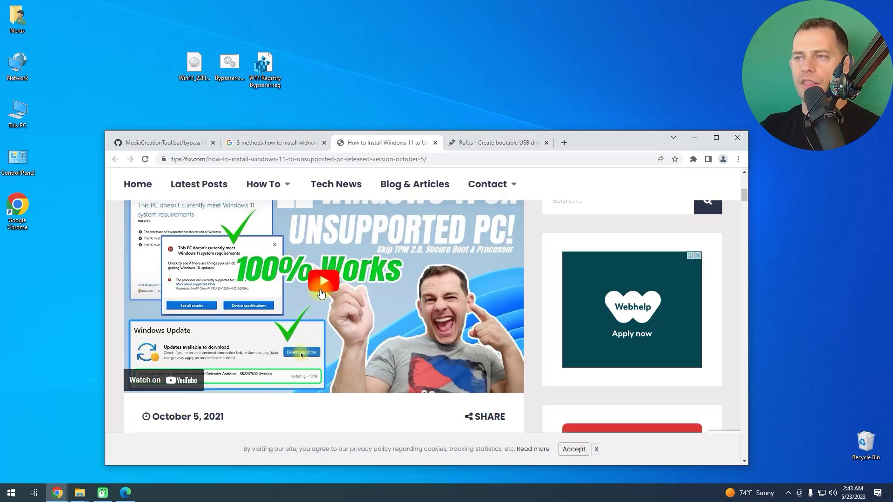
left_click_drag(600, 141, 599, 120)
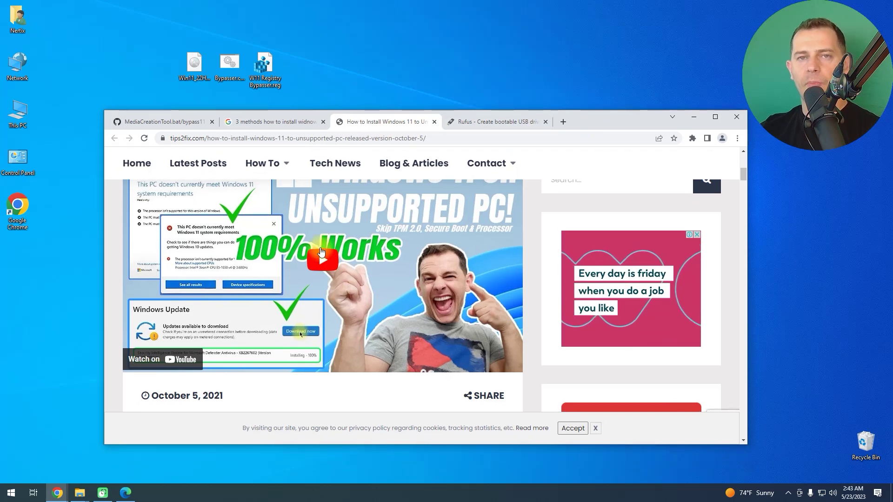
left_click(297, 121)
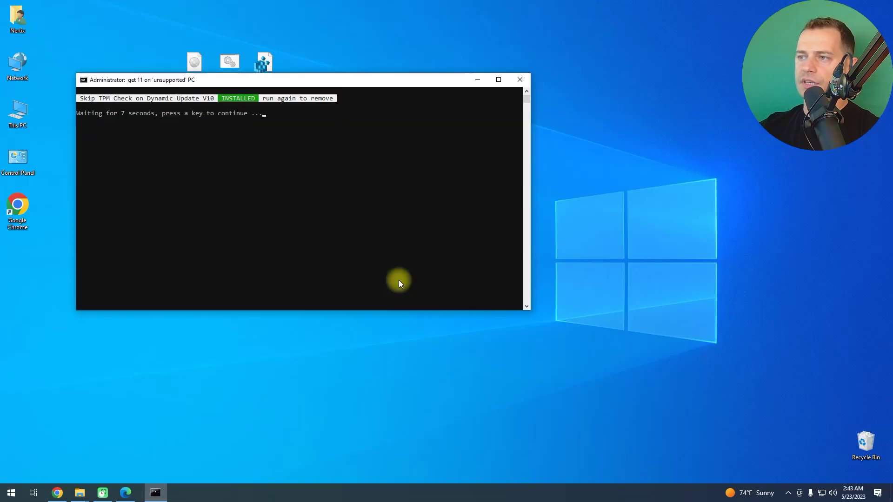
Step: Run Bypasser.cmd to install the TPM check skip again, and refresh the desktop
left_click(348, 204)
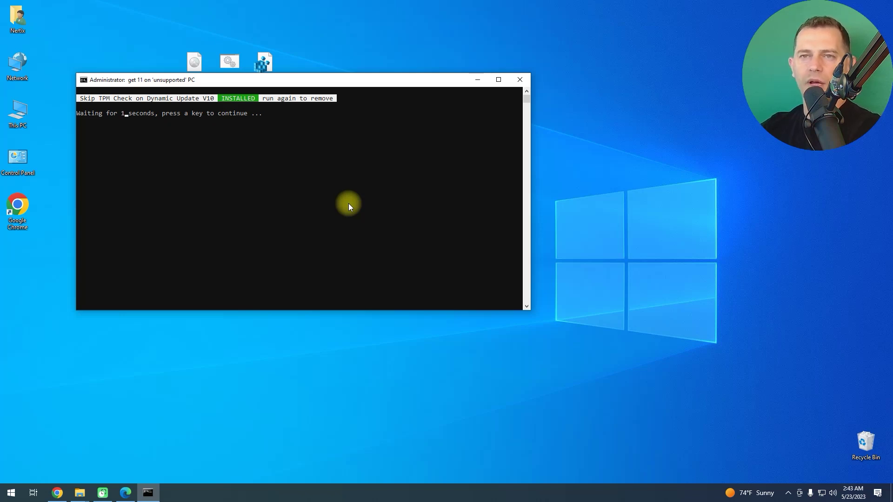
right_click(239, 165)
left_click(273, 206)
Step: Run setup.exe from DVD Drive (E:) in This PC and allow it to make changes
double_click(18, 111)
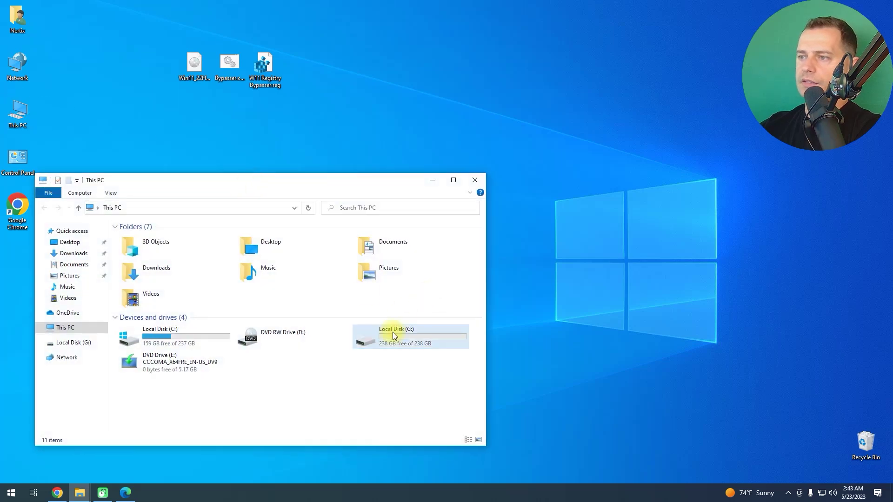
left_click(389, 333)
double_click(143, 361)
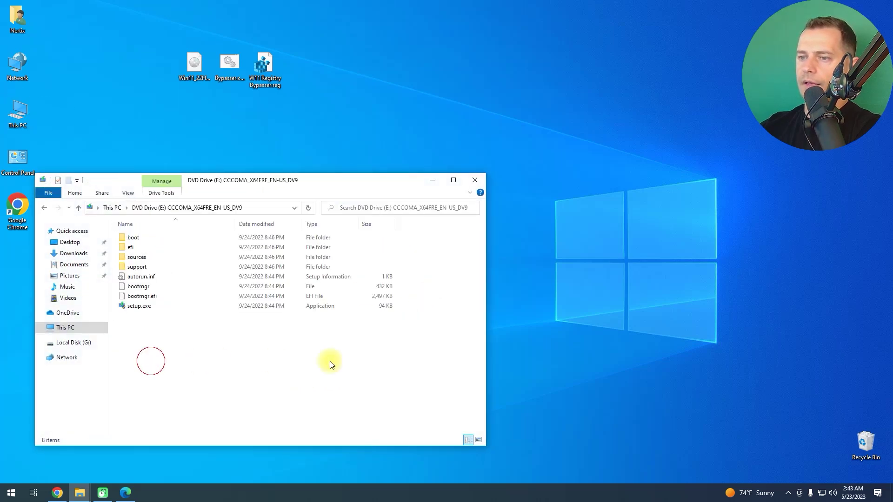
double_click(135, 305)
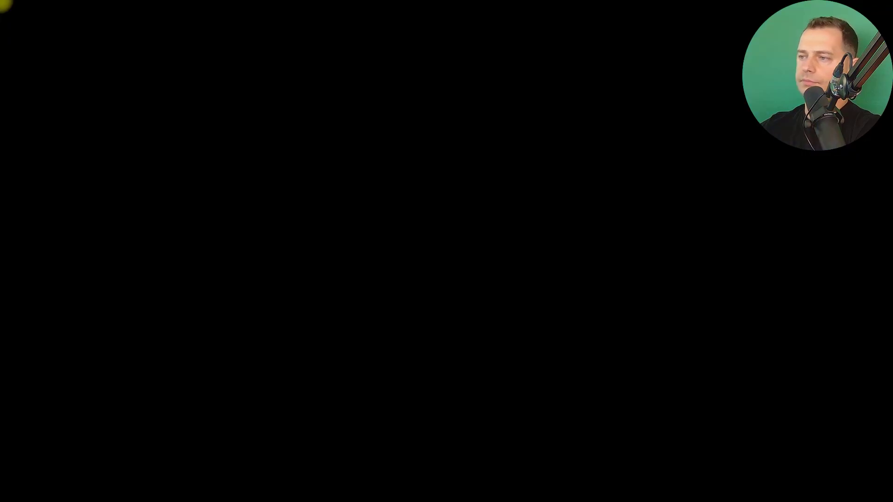
left_click(398, 314)
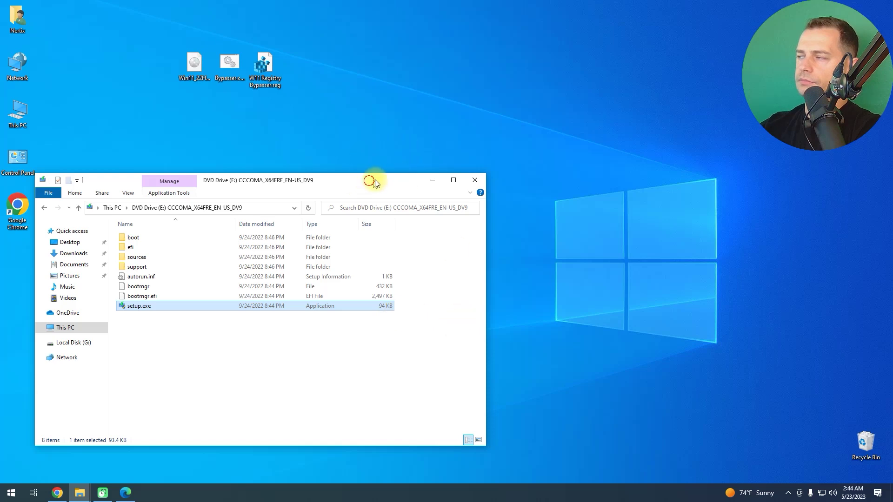
Step: Empty the Recycle Bin, permanently deleting the windows.old folder, and close the DVD drive window
right_click(865, 442)
left_click(835, 388)
left_click(479, 281)
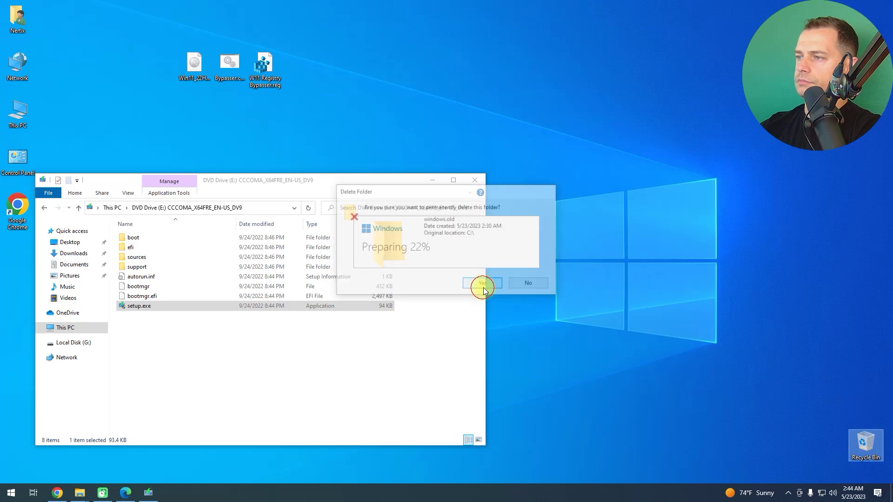
left_click(475, 180)
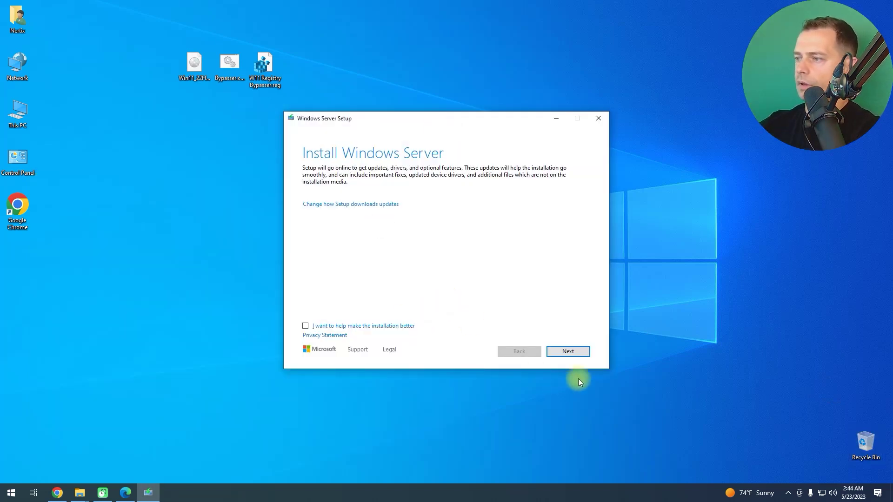
Step: Set Setup's download of updates, drivers and optional features to "Not right now" and continue to the PC check
left_click(363, 205)
left_click(312, 222)
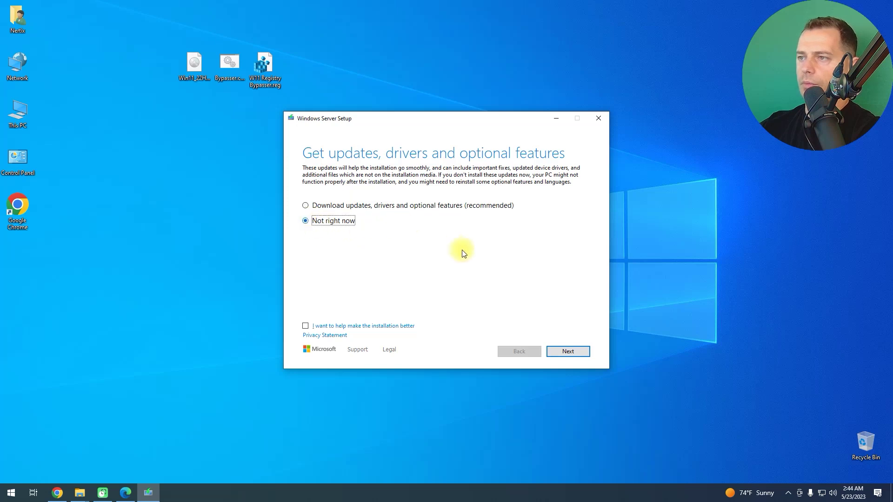
left_click(574, 352)
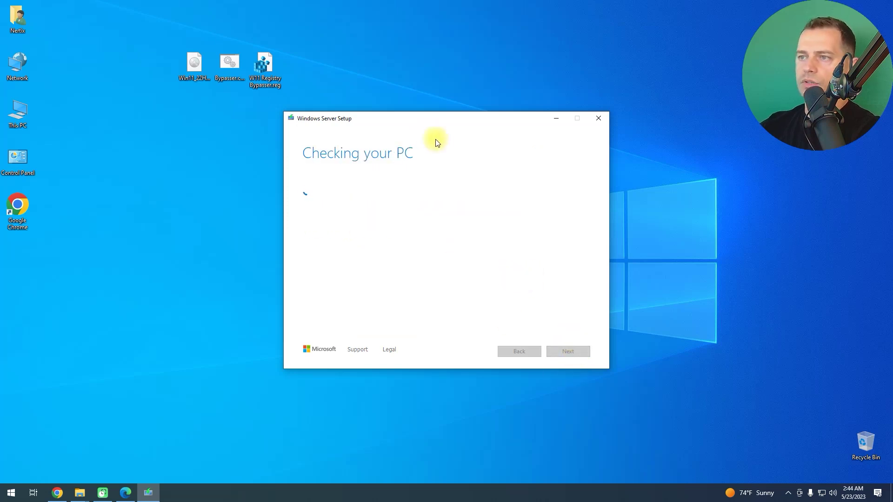
Step: Proceed with "Keep files, settings, and apps" and start the Windows 11 Pro installation
left_click_drag(420, 126, 311, 140)
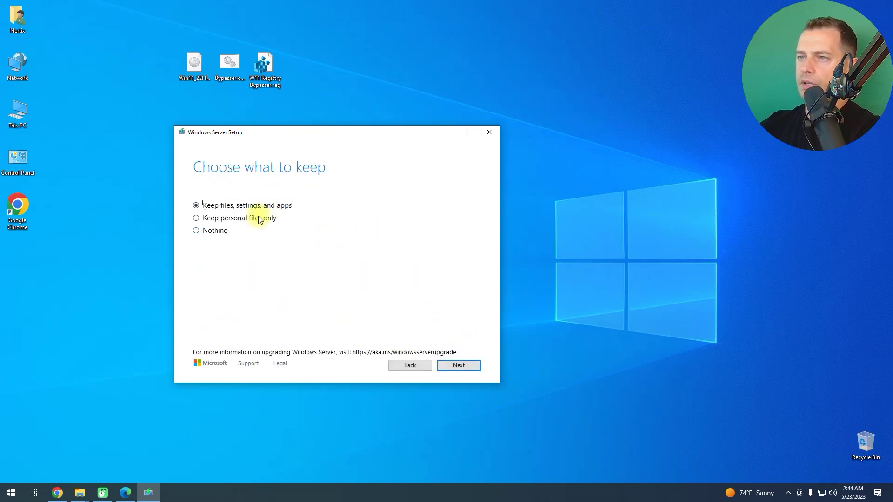
left_click(461, 368)
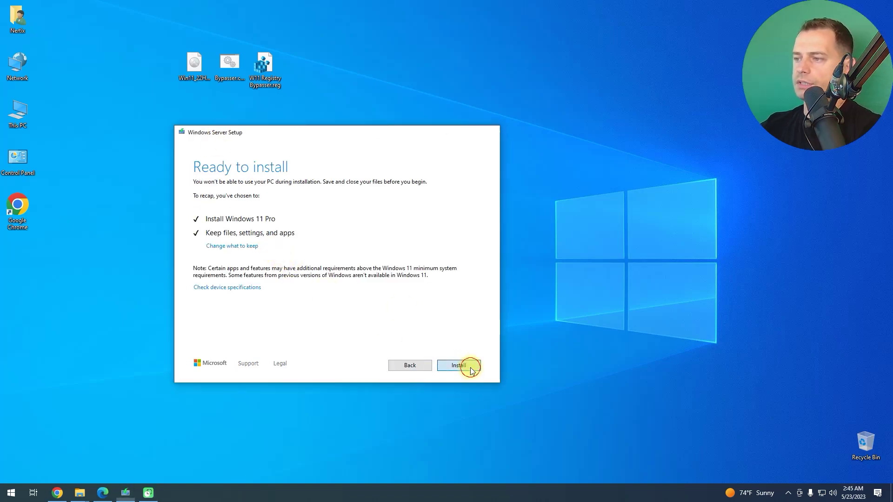
left_click(468, 365)
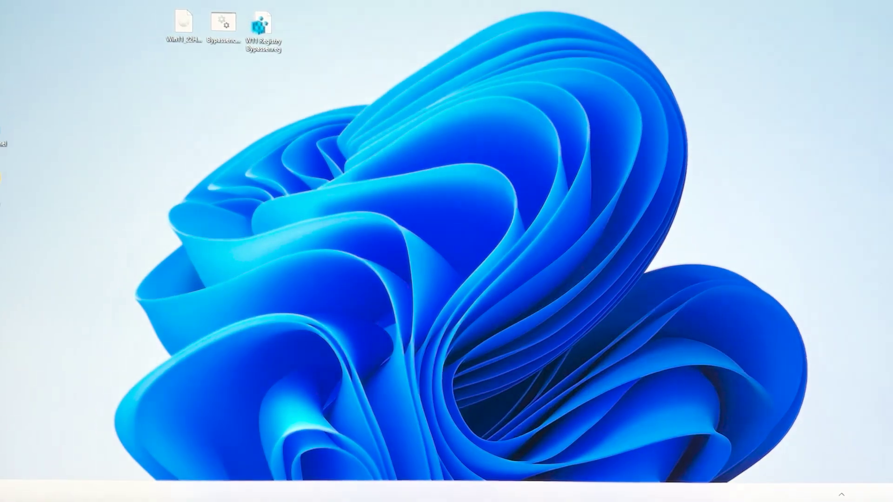
Step: Check the device and Windows specifications through This PC's properties, and open Windows Update in a smaller Settings window
key("super")
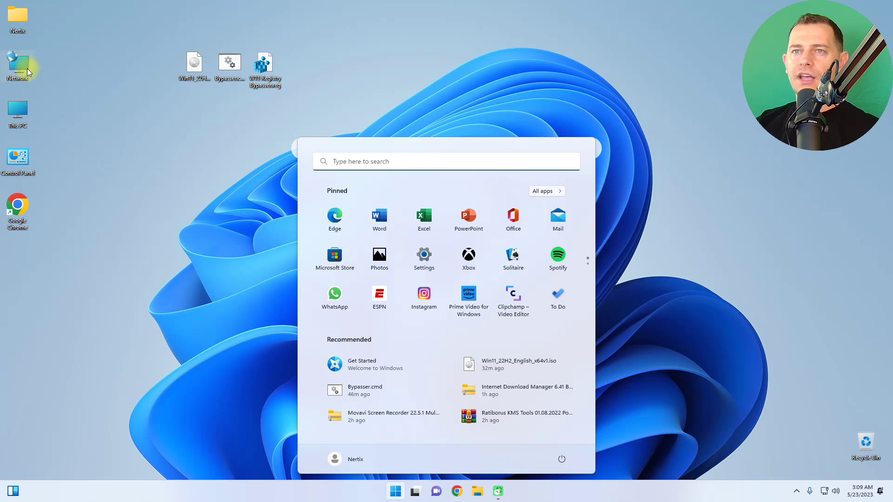
right_click(18, 109)
left_click(54, 215)
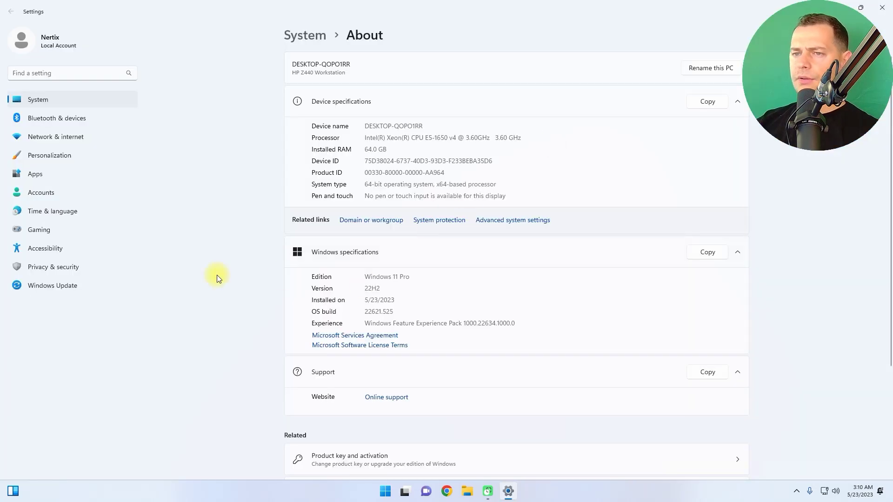
left_click(36, 285)
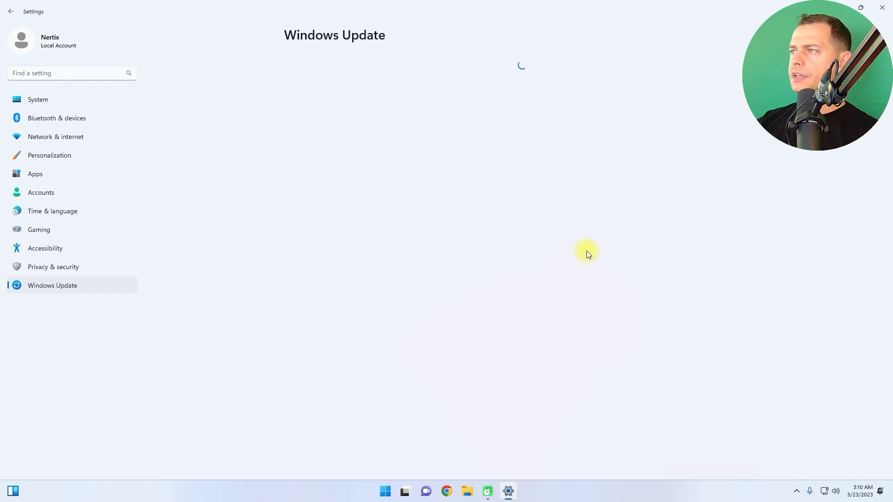
left_click_drag(442, 4, 325, 20)
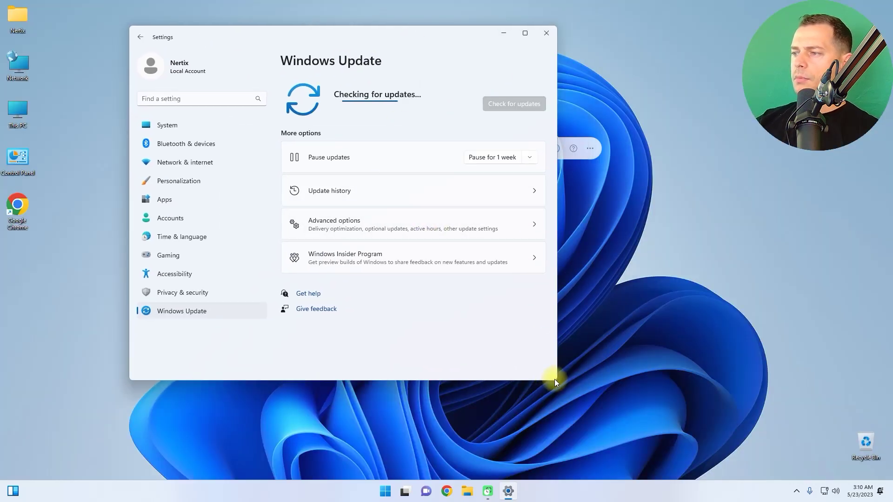
Step: Open the "Go back to Windows 10" recovery option in Settings and place the window beside the C: drive folder containing Windows.old
left_click_drag(554, 377, 617, 418)
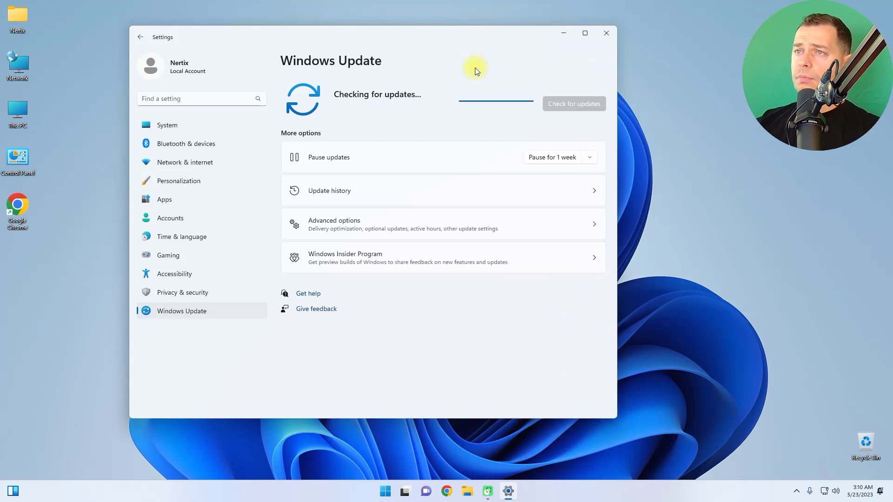
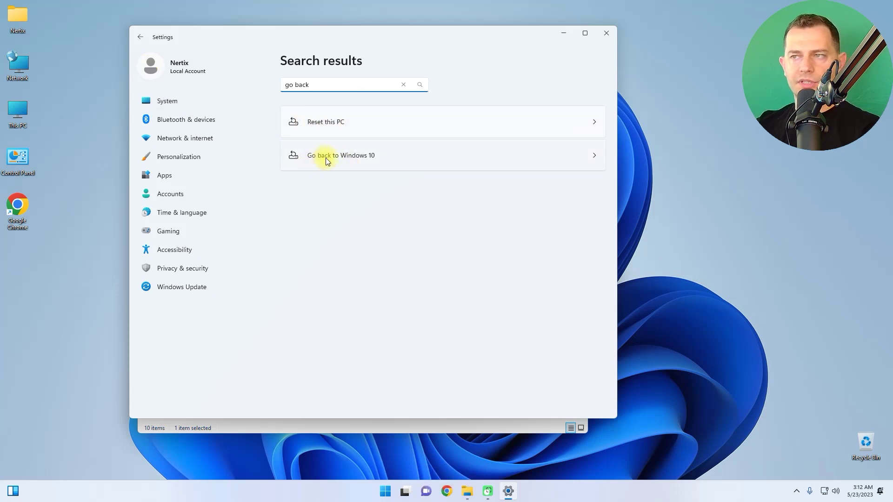
left_click(339, 164)
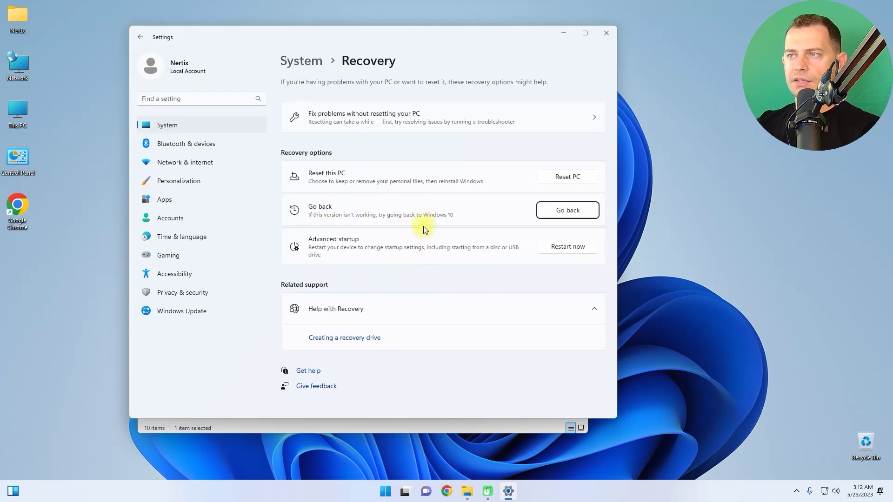
left_click(560, 213)
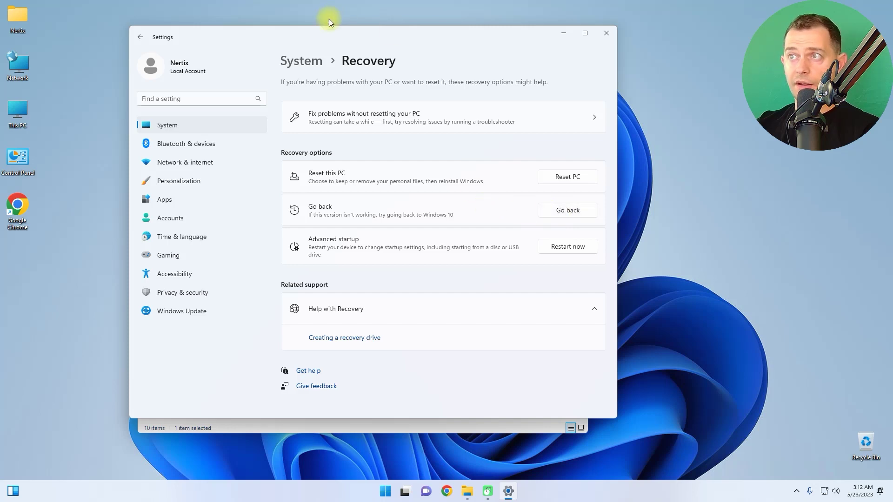
left_click_drag(331, 31, 573, 30)
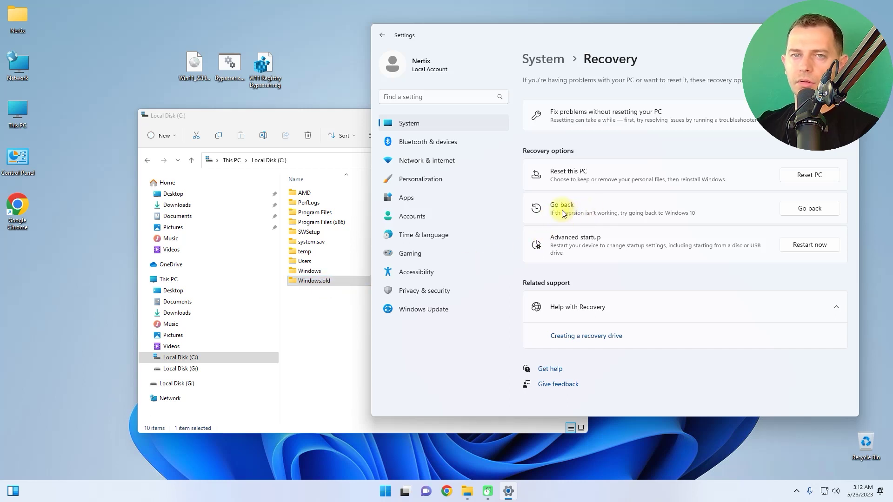
left_click_drag(274, 116, 214, 115)
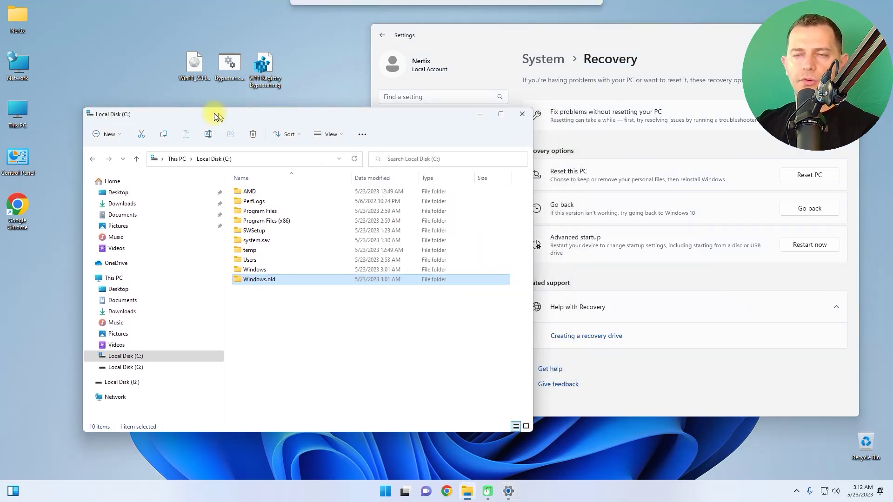
left_click_drag(511, 32, 448, 37)
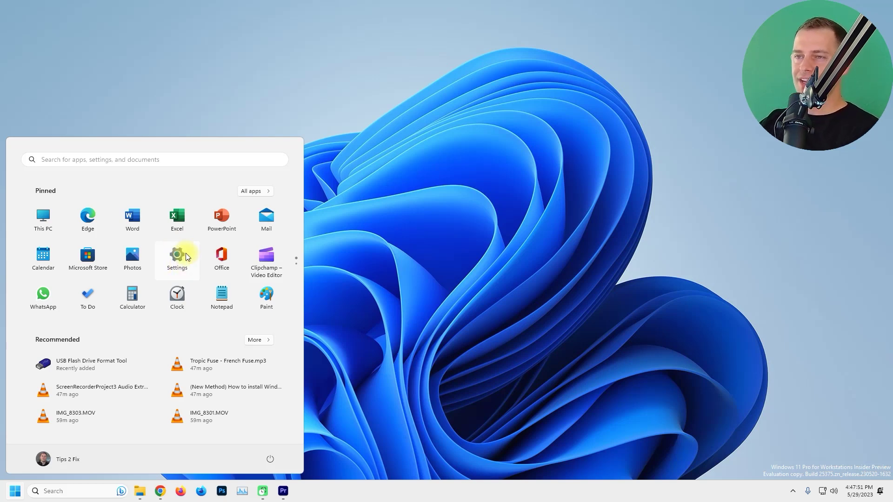
Step: Open Windows Update in Settings on the Insider Preview PC and check for updates
left_click(177, 261)
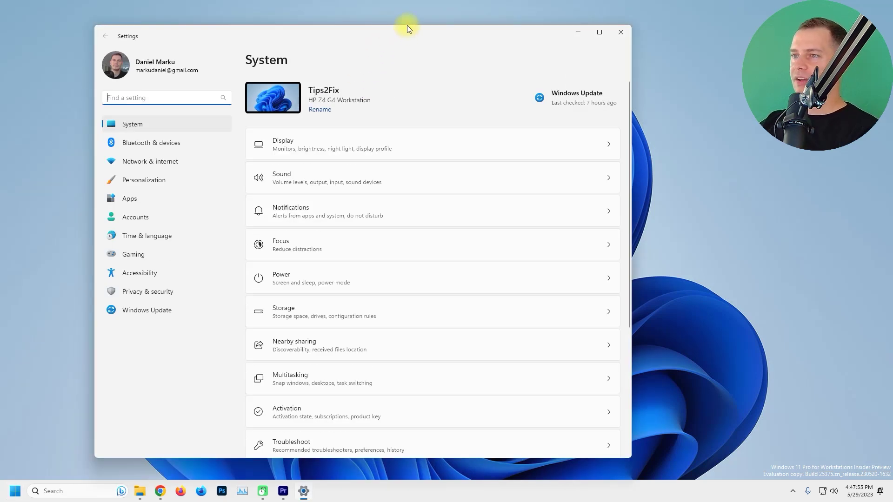
left_click_drag(403, 29, 427, 31)
left_click(160, 314)
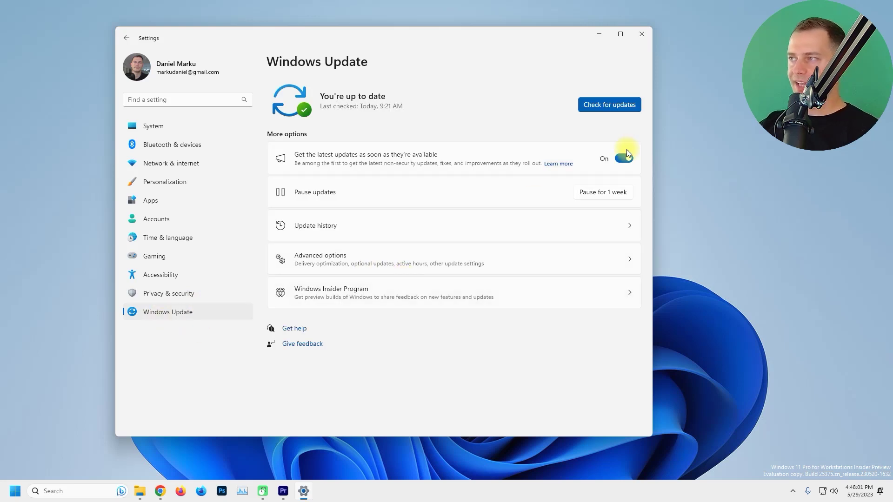
left_click(625, 155)
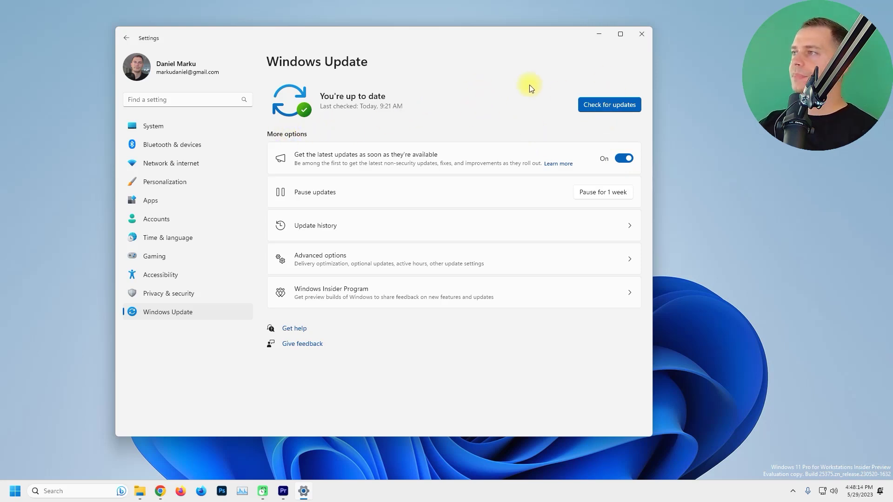
left_click(613, 104)
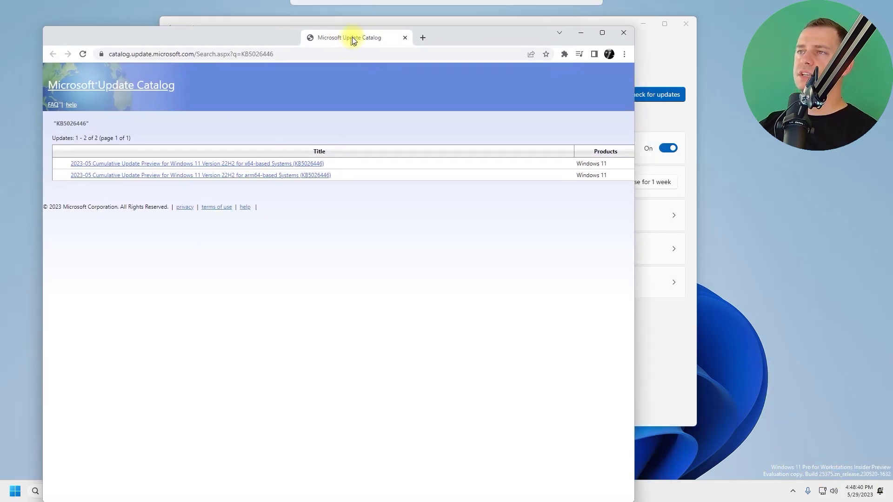
Step: Download the x64 .msu package of the 2023-05 Cumulative Update Preview for Windows 11 22H2 (KB5026446) from the Microsoft Update Catalog
left_click_drag(352, 37, 353, 24)
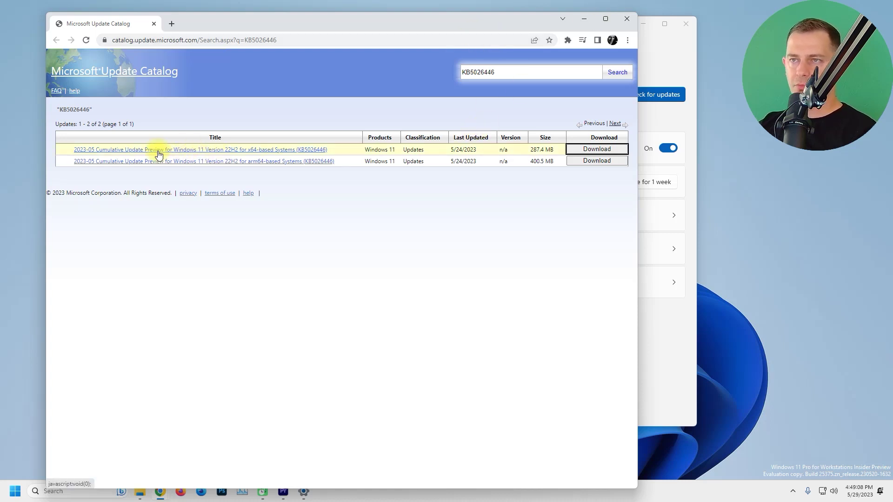
left_click(584, 21)
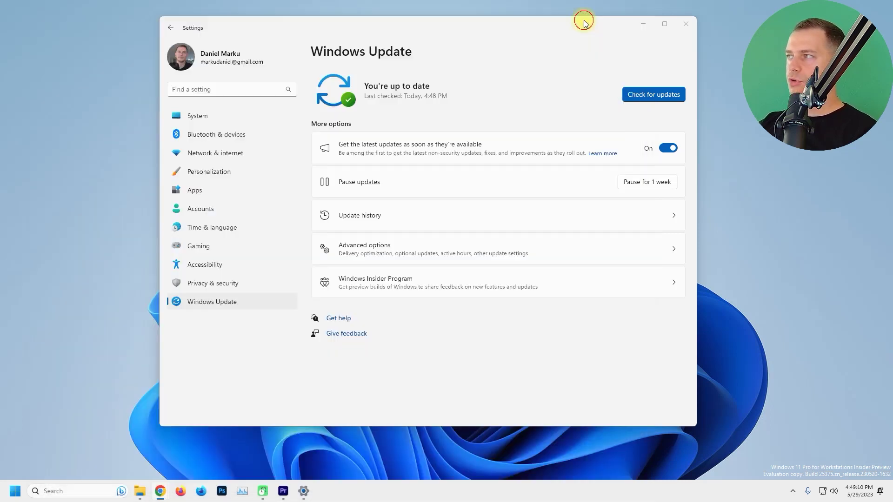
left_click_drag(500, 23, 510, 23)
mouse_move(150, 487)
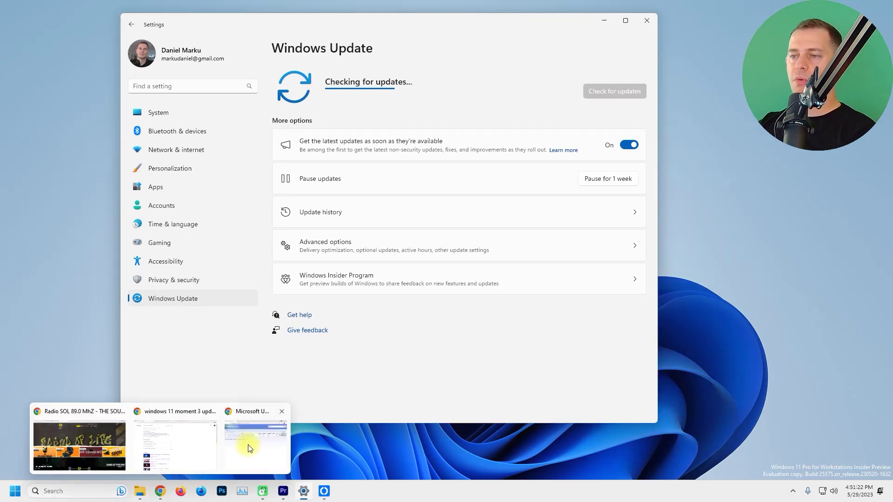
left_click(247, 443)
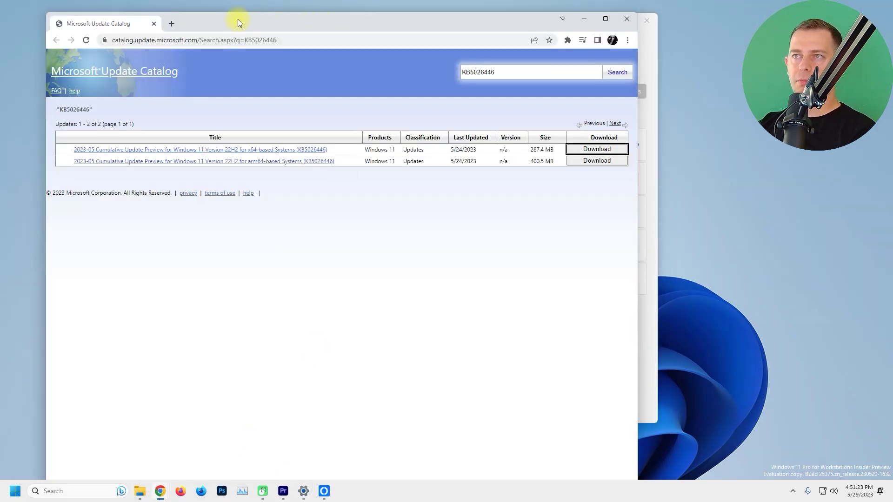
left_click_drag(239, 15, 238, 61)
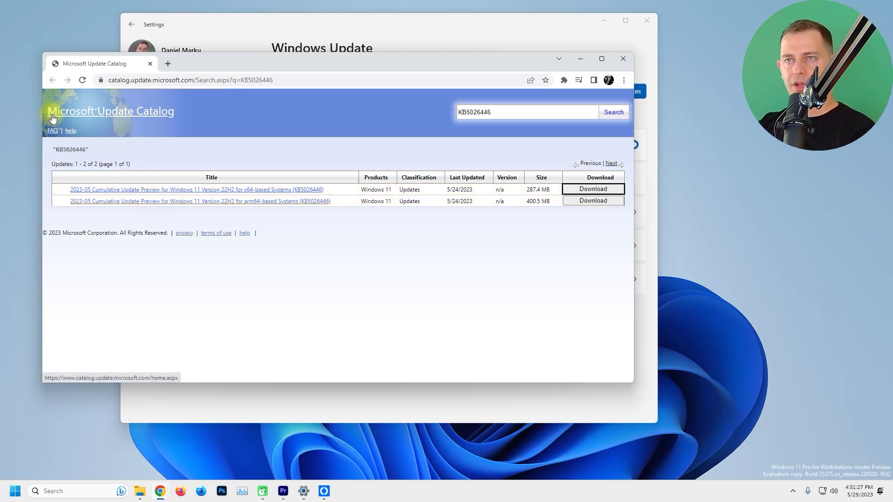
left_click(594, 189)
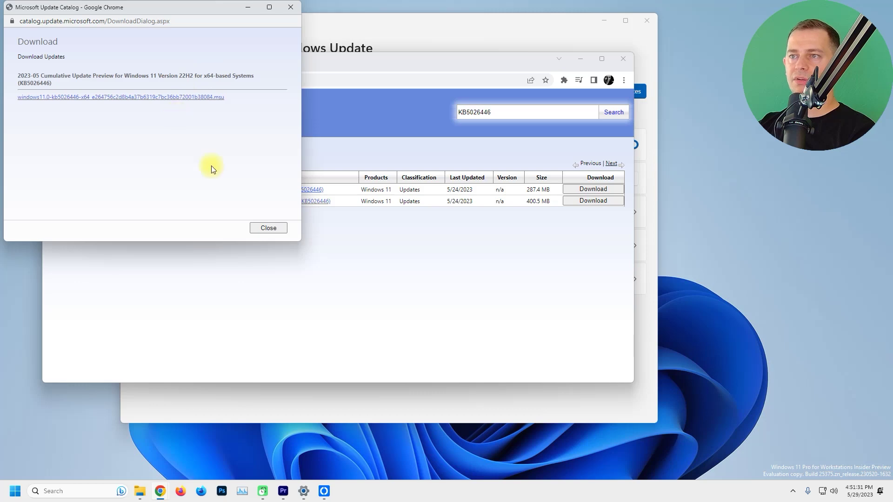
left_click(96, 97)
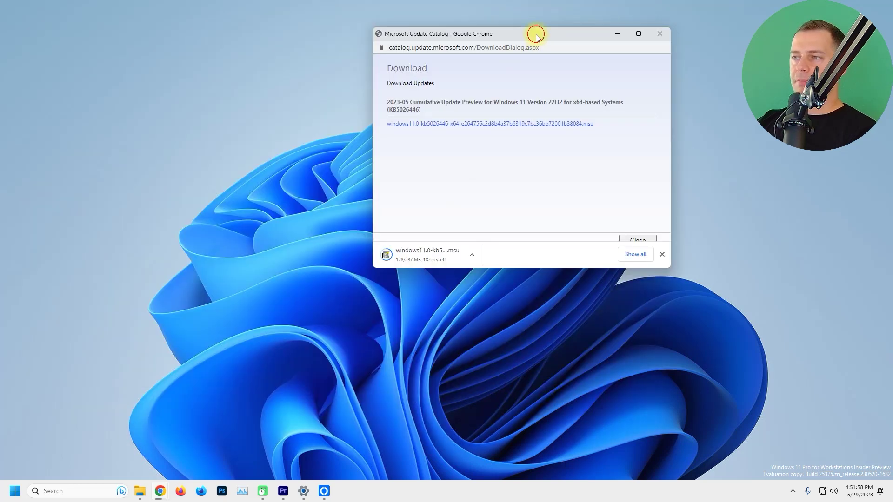
left_click_drag(534, 34, 517, 38)
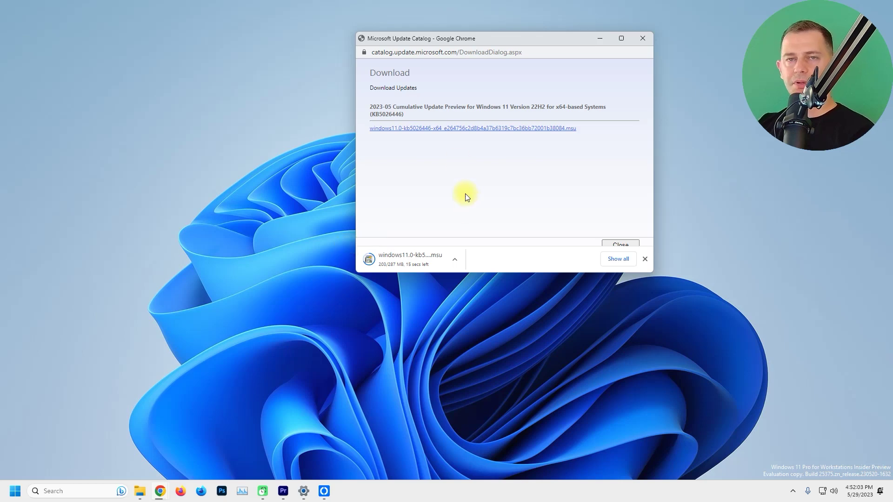
Step: Open the System About page in Settings and examine the Windows specifications for the version and OS build
key("super")
left_click(176, 257)
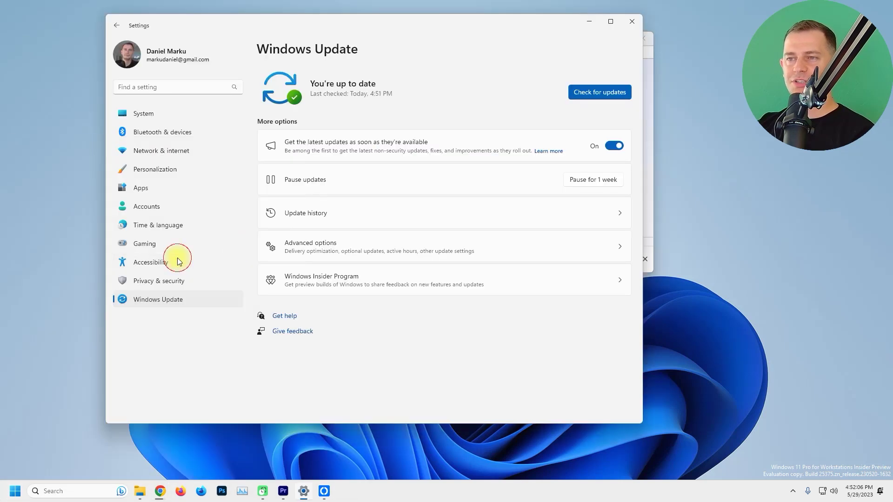
left_click(144, 113)
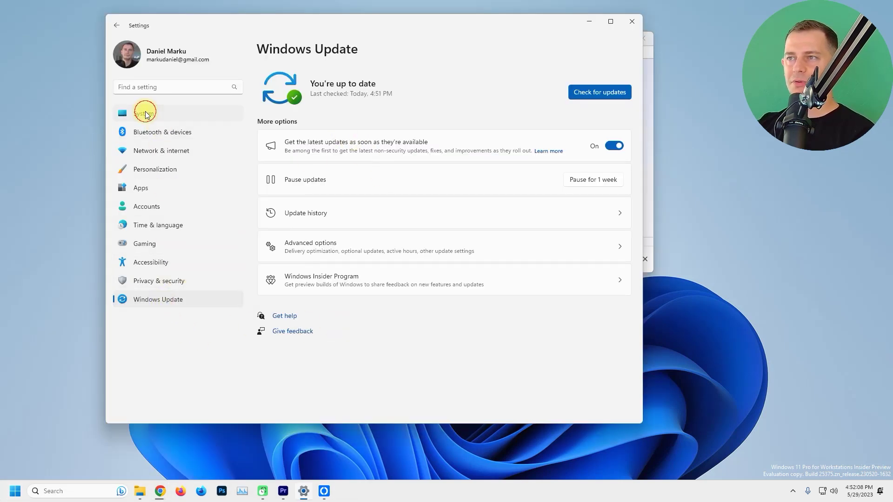
scroll(368, 354, "down", 5)
left_click(309, 395)
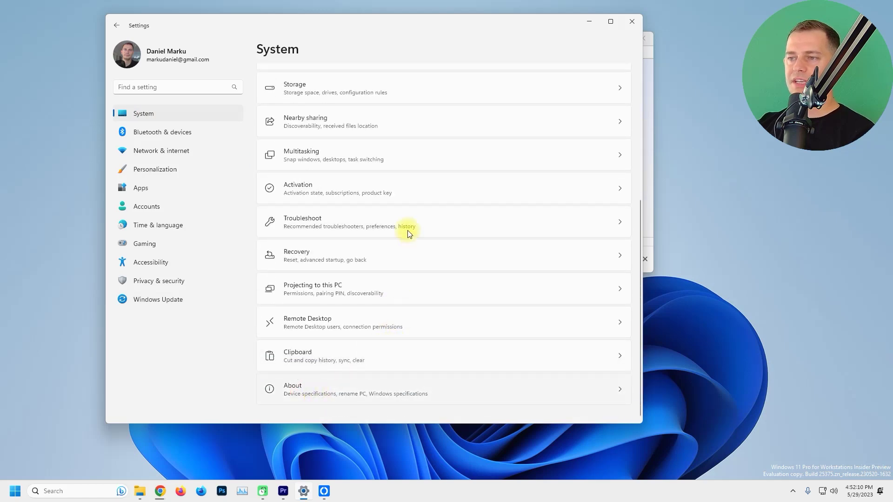
scroll(465, 252, "down", 5)
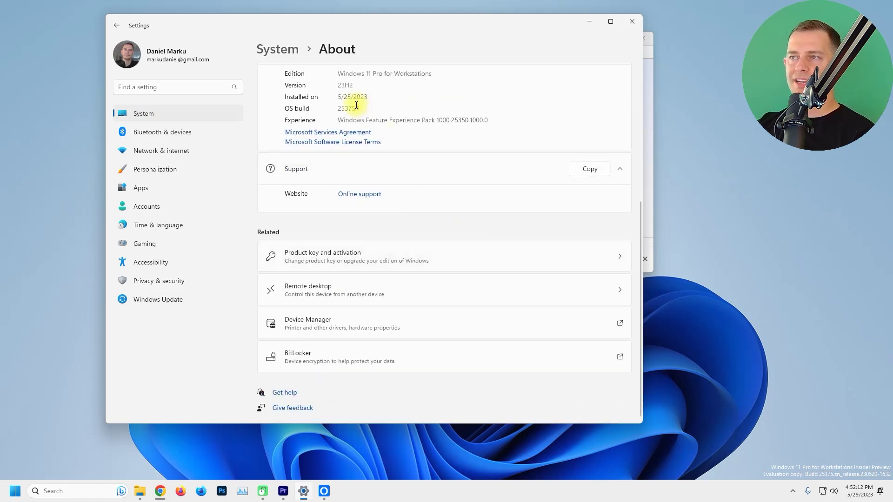
scroll(351, 104, "up", 2)
scroll(345, 195, "down", 1)
double_click(339, 139)
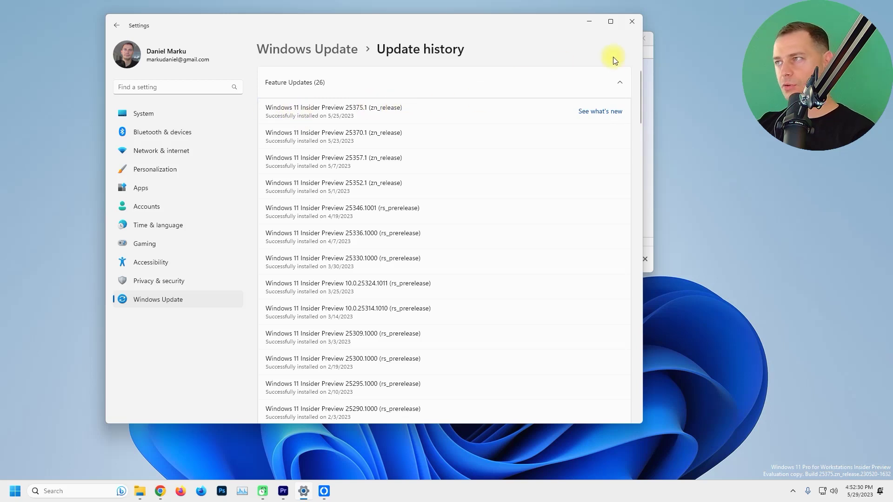
Step: Close Settings and dismiss the Windows Update Standalone Installer message
left_click(633, 22)
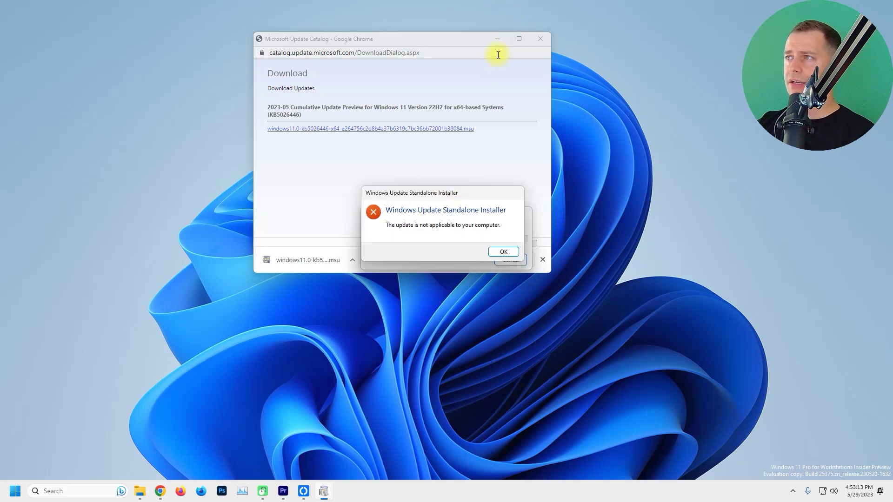
left_click_drag(468, 194, 279, 107)
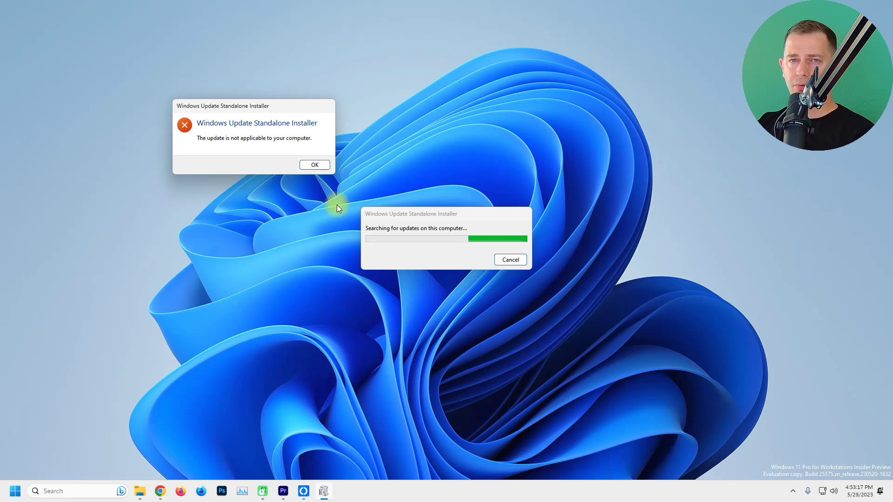
left_click(314, 165)
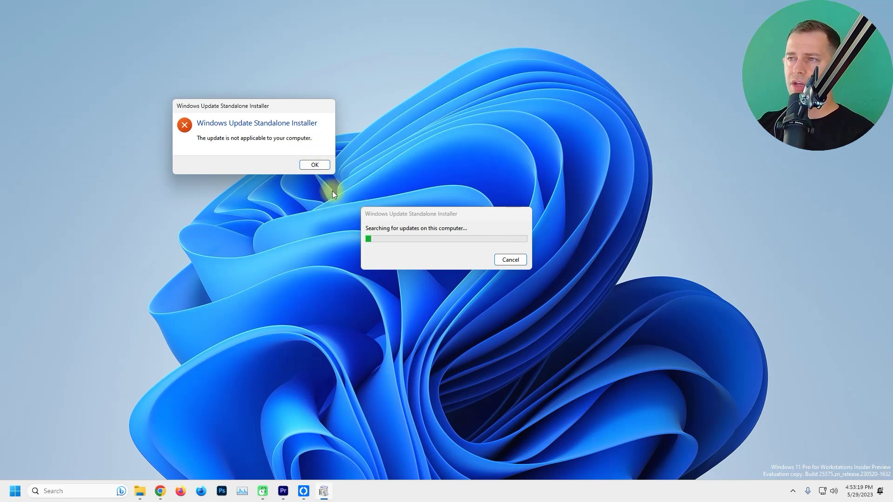
Step: Switch to the AnyDesk remote session and check the remote computer's device and Windows specifications through This PC's properties
mouse_move(283, 492)
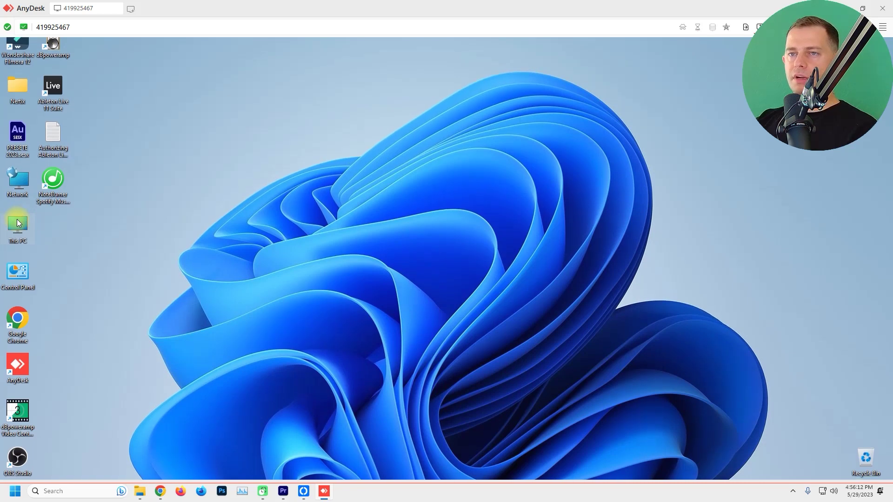
right_click(18, 221)
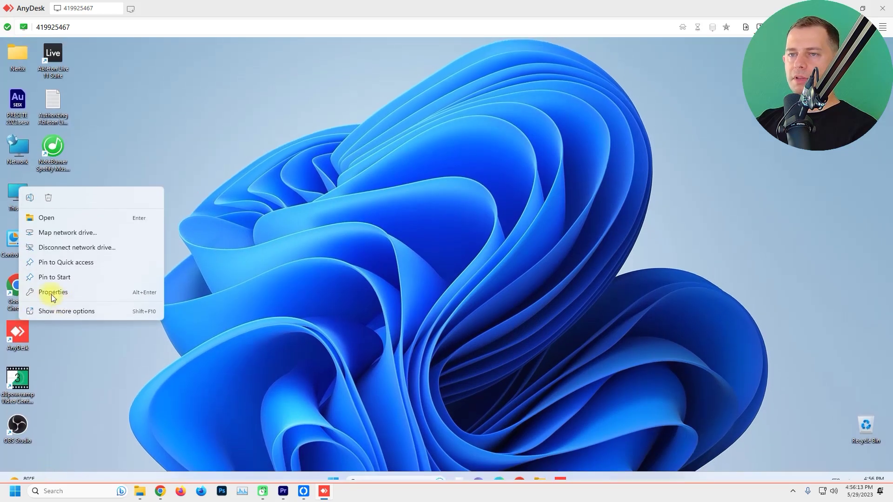
left_click(51, 282)
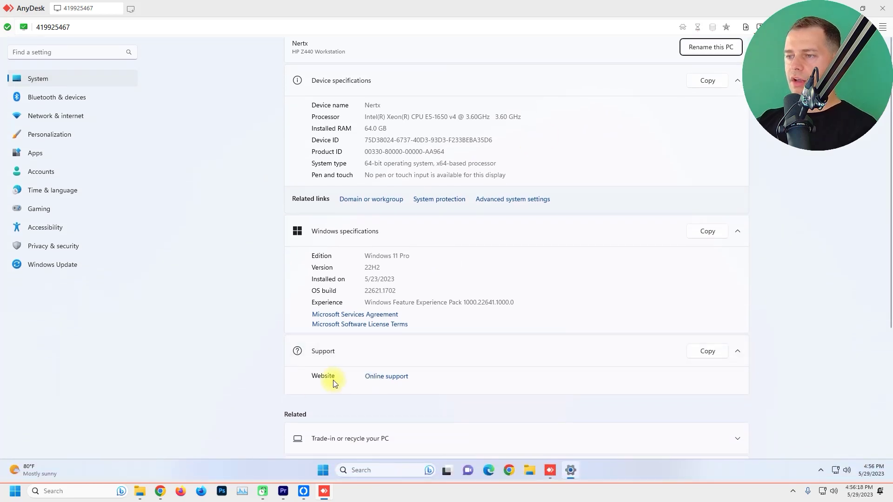
Step: Open Windows Update on the remote PC and turn on "Get the latest updates as soon as they're available"
left_click(44, 283)
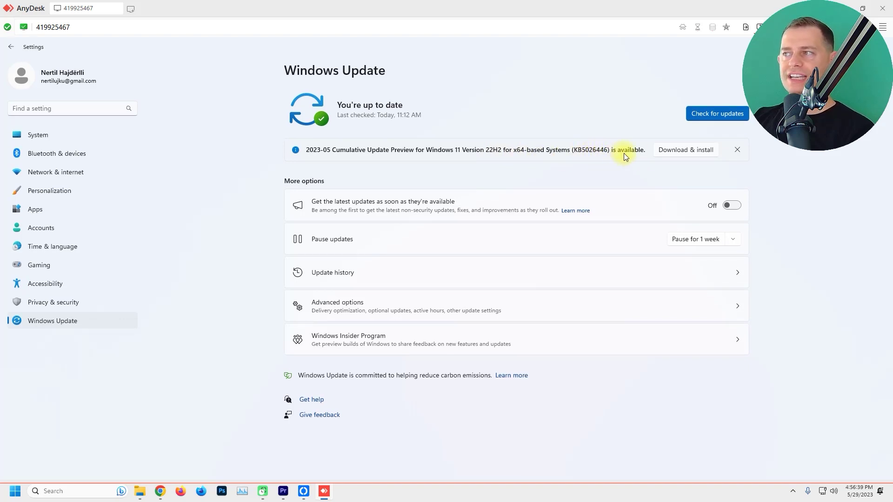
key("super+w")
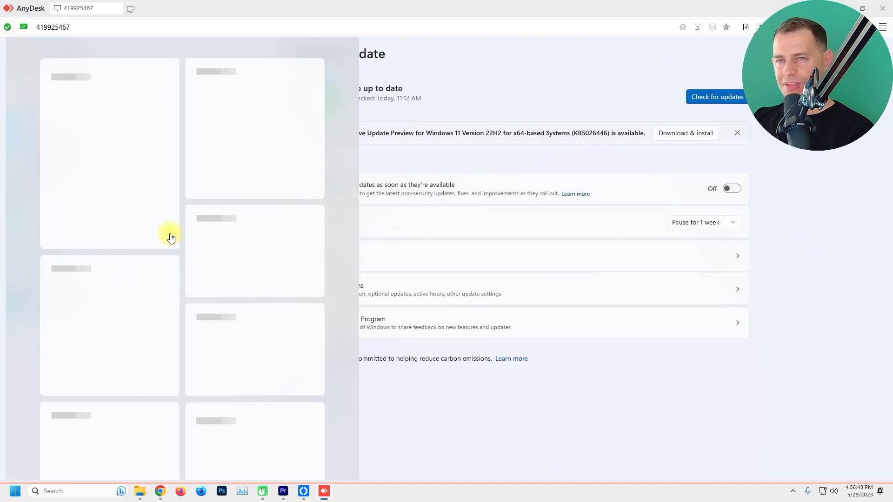
left_click(605, 365)
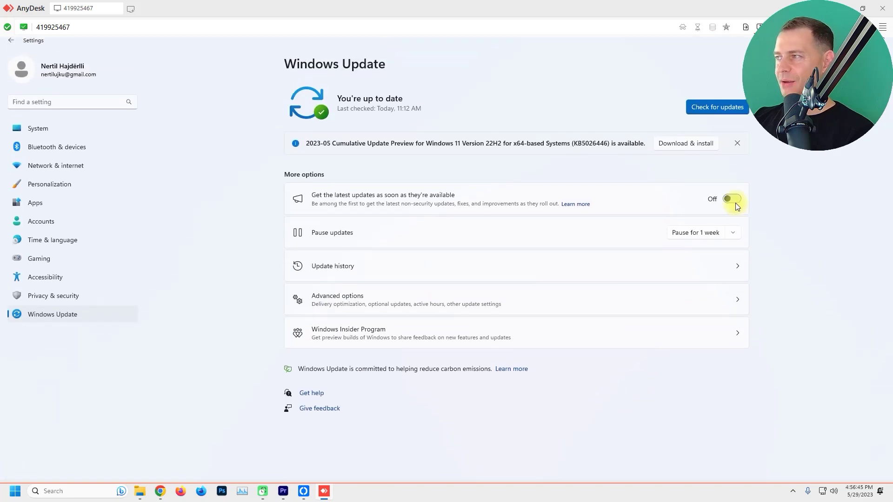
left_click(733, 200)
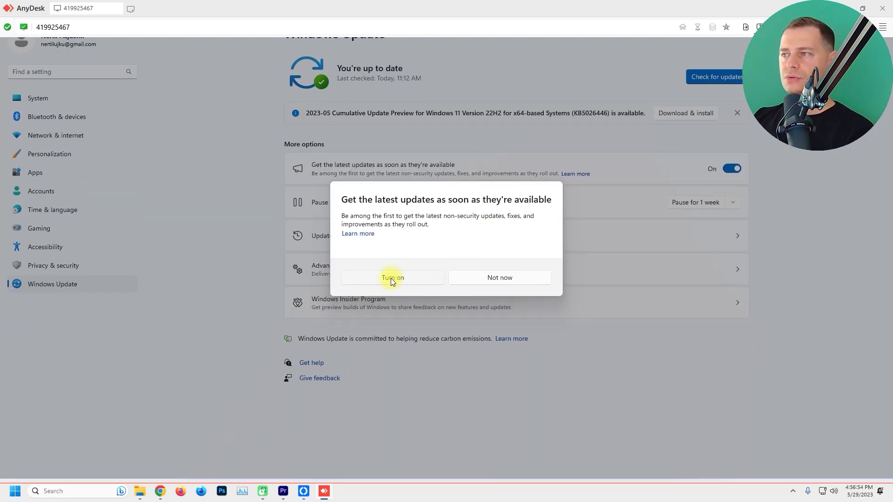
left_click(392, 277)
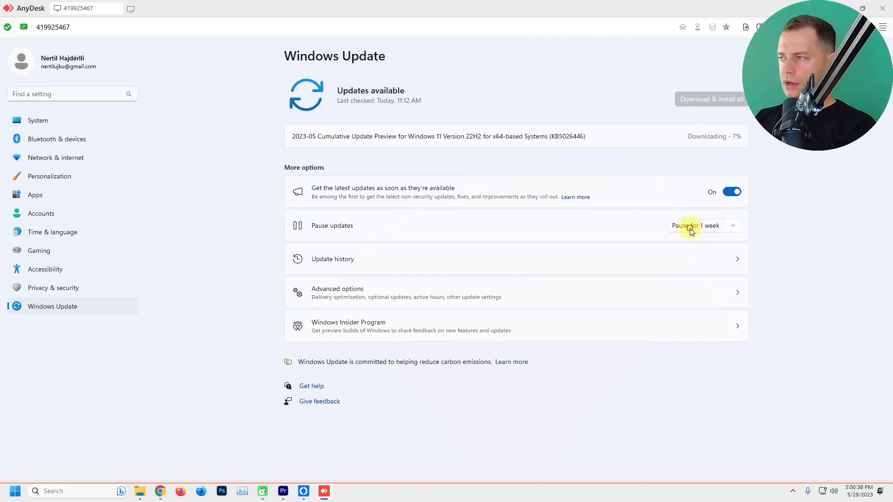
Step: Pause Windows updates for 1 week on the remote PC and request the x64 KB5026446 download from the Microsoft Update Catalog
left_click(691, 228)
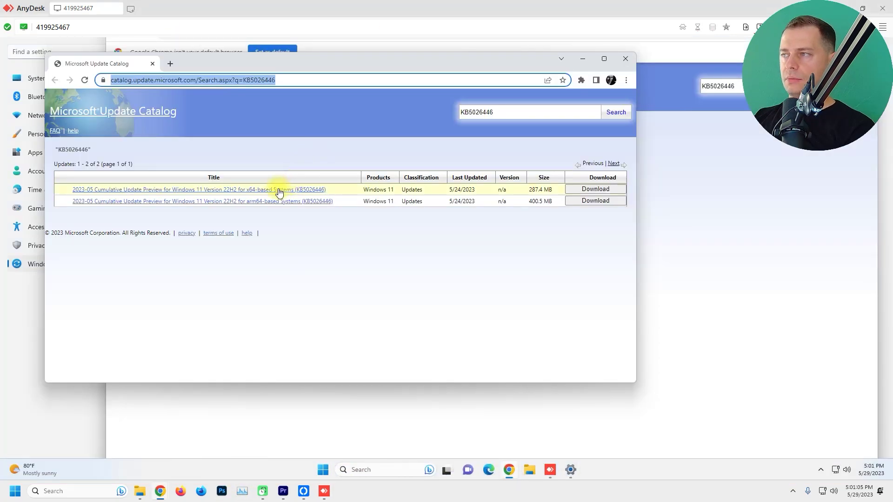
left_click(593, 195)
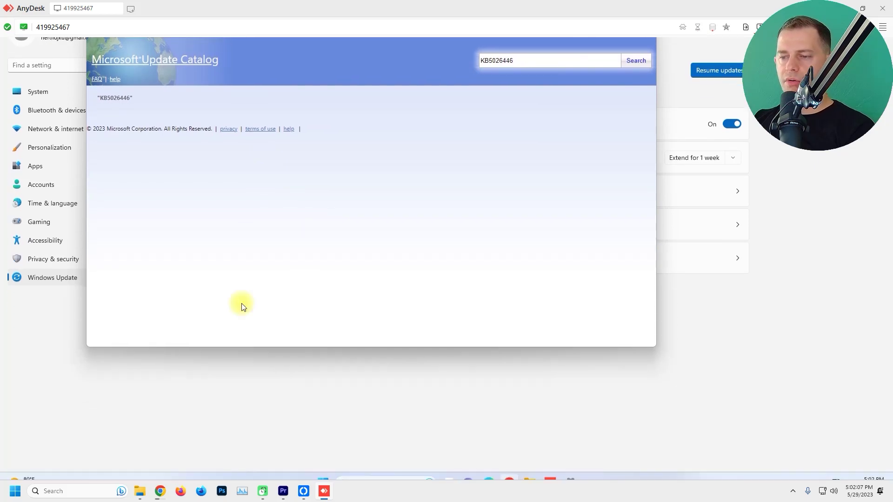
Step: Copy the address of the x64 KB5026446 .msu link from the local PC's catalog download window
mouse_move(164, 495)
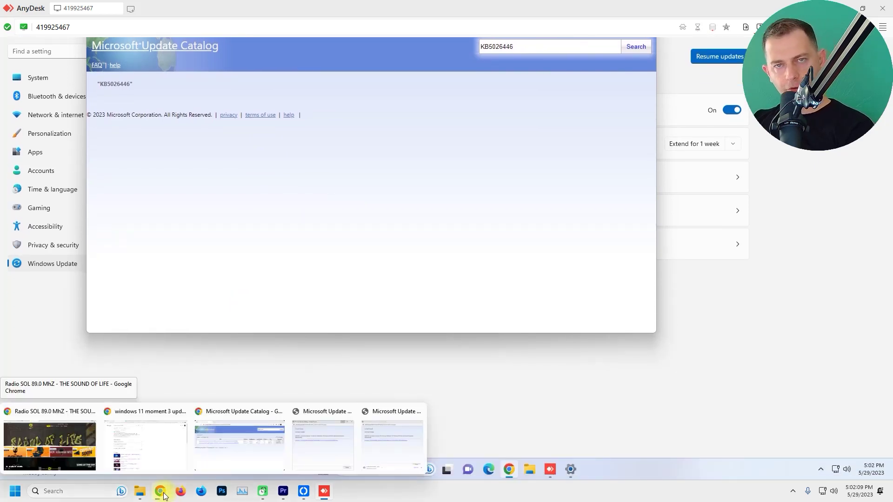
mouse_move(392, 446)
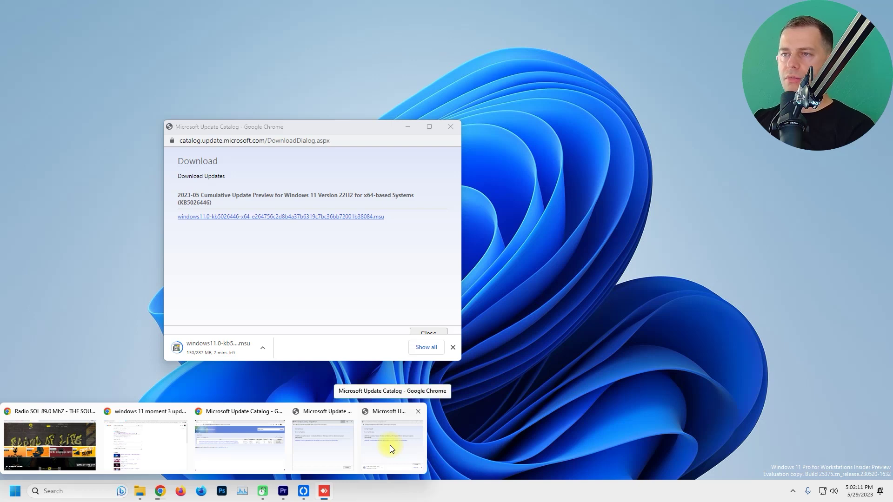
left_click(389, 445)
right_click(272, 215)
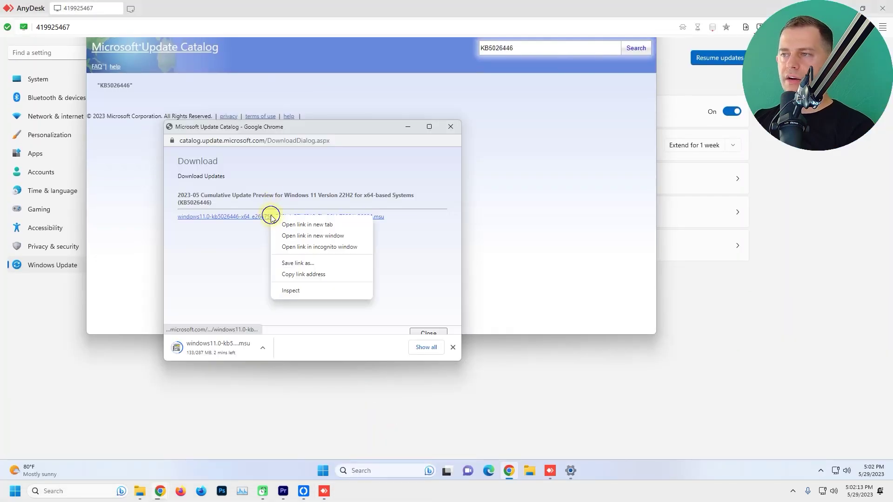
left_click(300, 278)
left_click(453, 347)
left_click(415, 133)
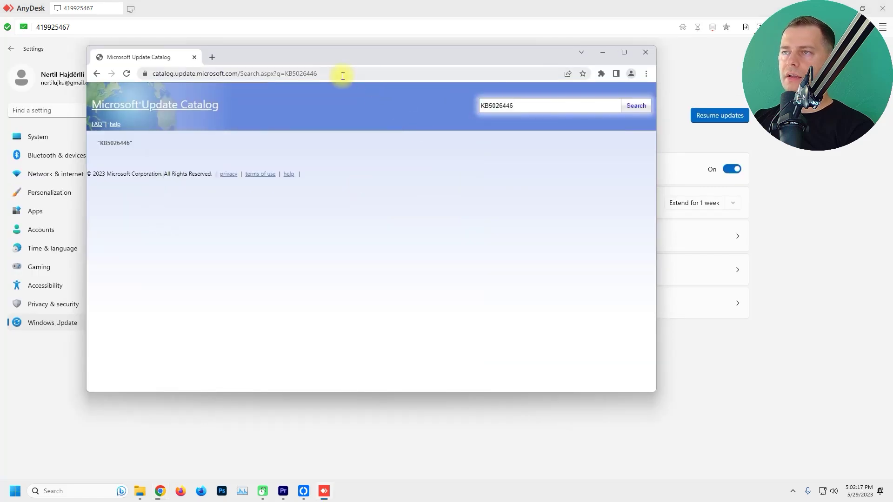
Step: Paste the copied link into the remote browser's address and start downloading the .msu file
left_click(336, 74)
right_click(338, 74)
left_click(375, 142)
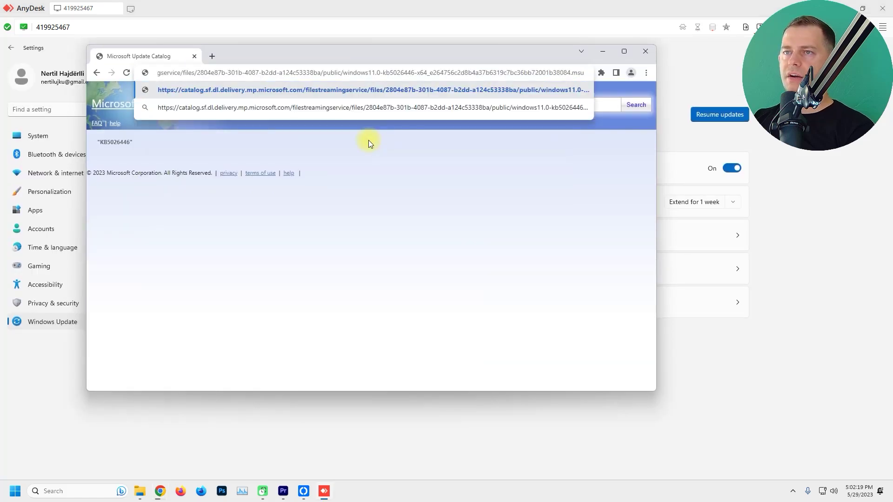
key("Return")
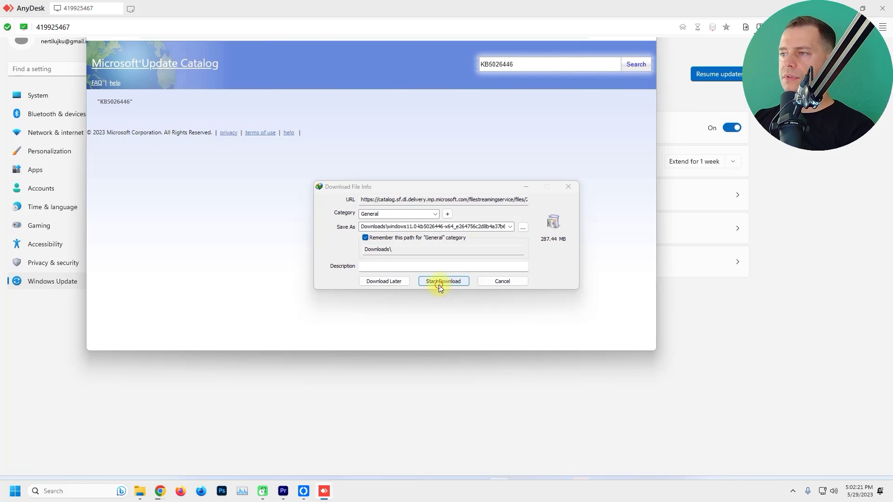
left_click(446, 283)
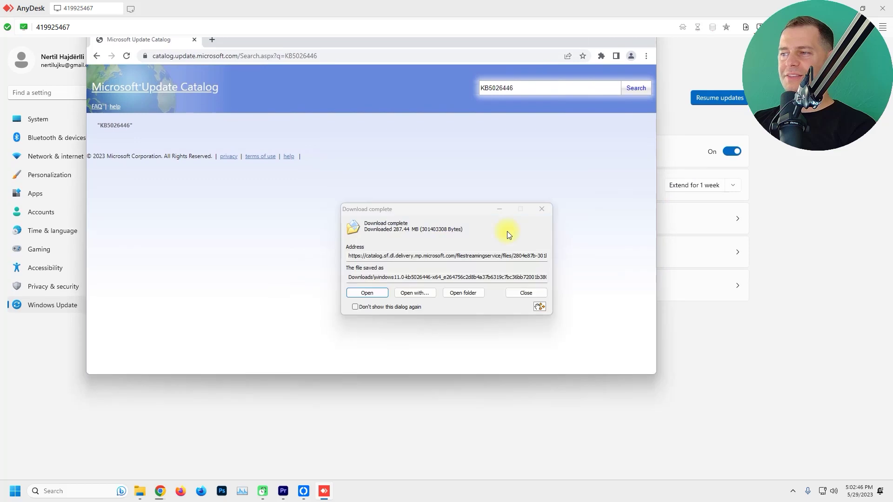
Step: Open the downloaded .msu package, closing the remote browser, and agree to install Update for Windows (KB5026446)
left_click(364, 288)
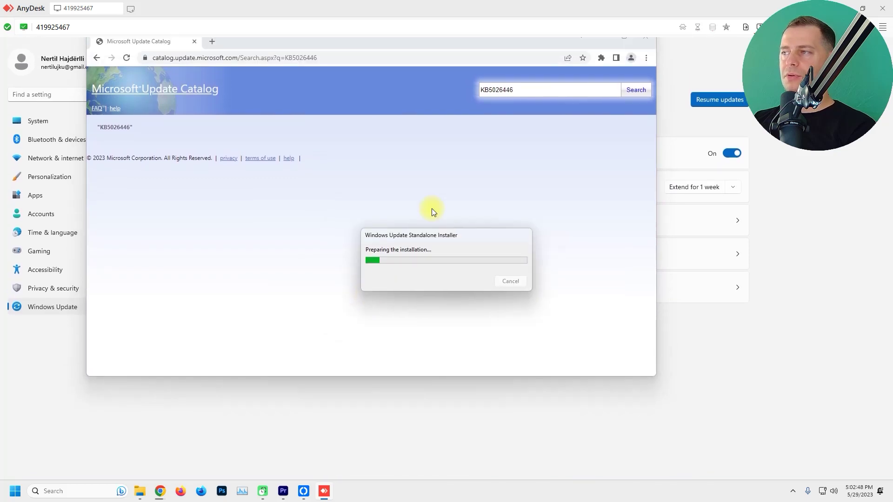
left_click(647, 54)
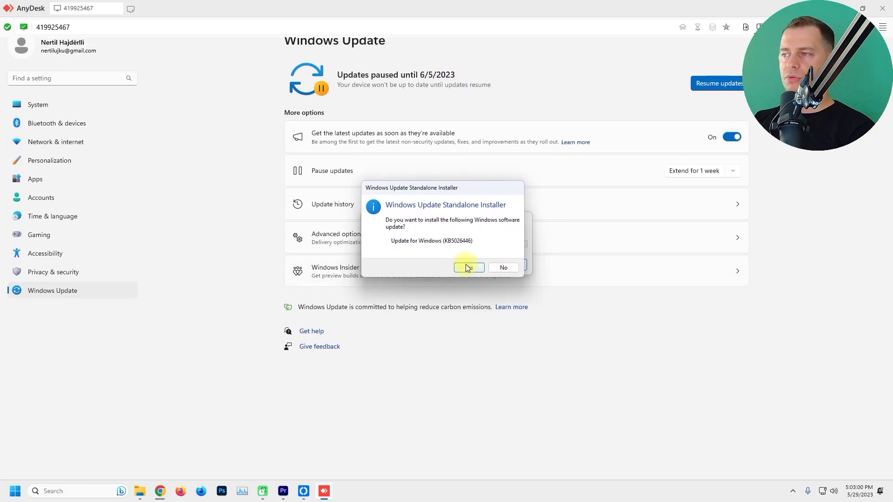
left_click(469, 297)
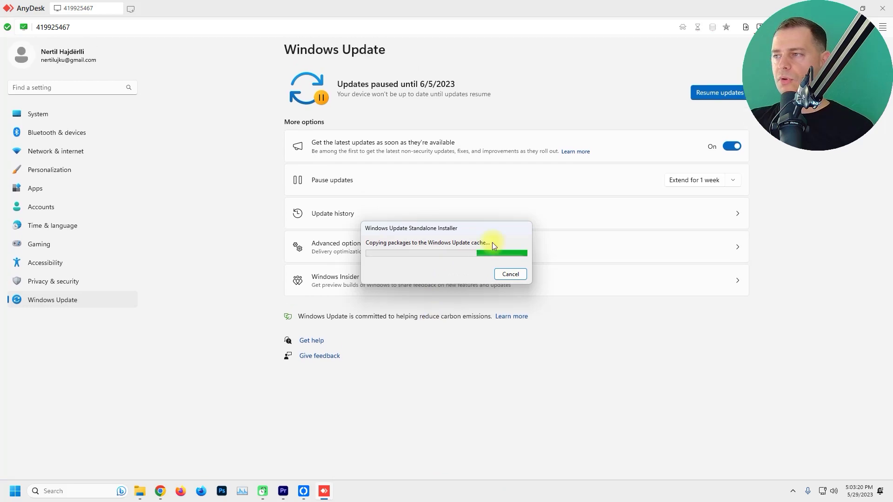
Step: Clear the Settings window away and close the Download and Install Updates dialog once the installation is complete
left_click_drag(760, 4, 448, 76)
double_click(447, 77)
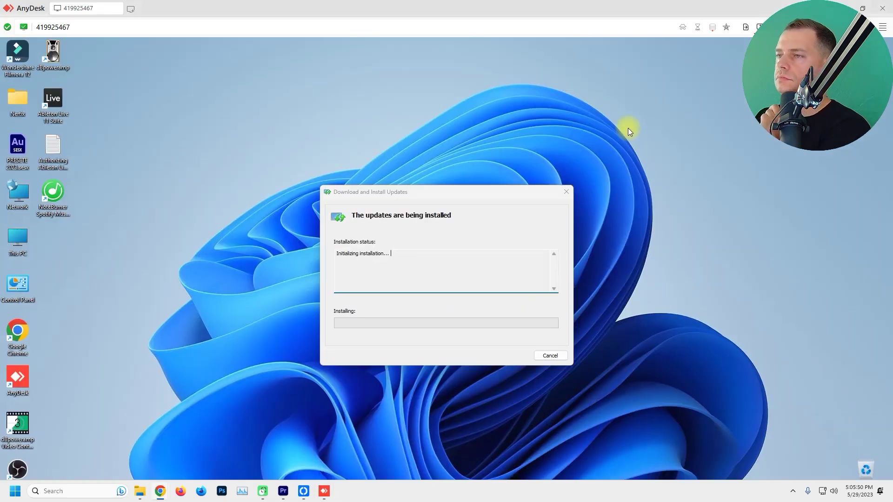
left_click_drag(461, 189, 427, 114)
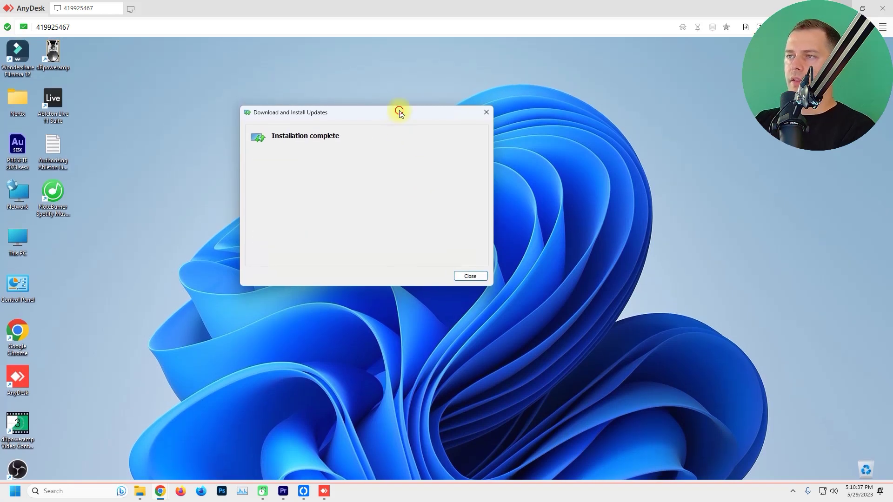
left_click_drag(399, 112, 417, 115)
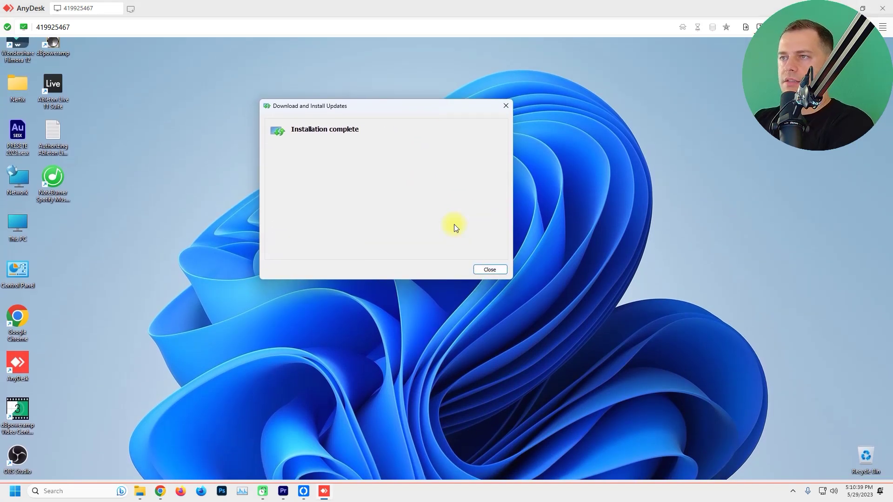
left_click(485, 257)
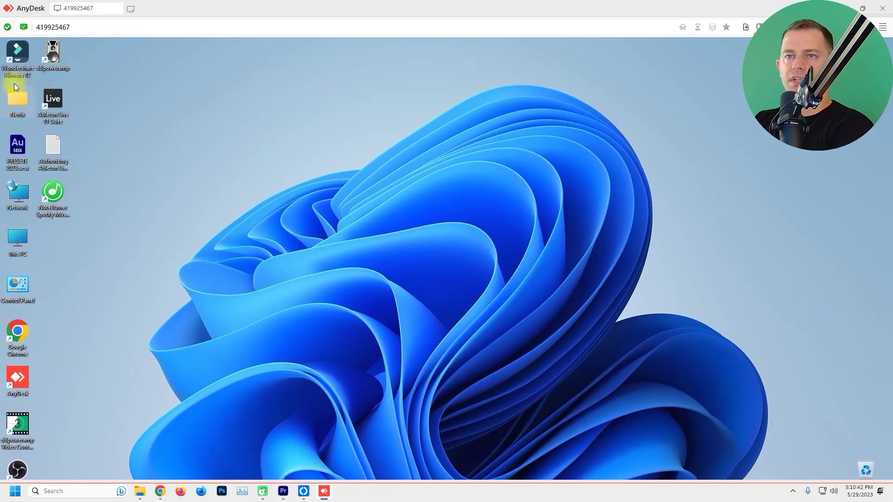
Step: Open This PC's properties on the remote PC and restart the computer
right_click(17, 231)
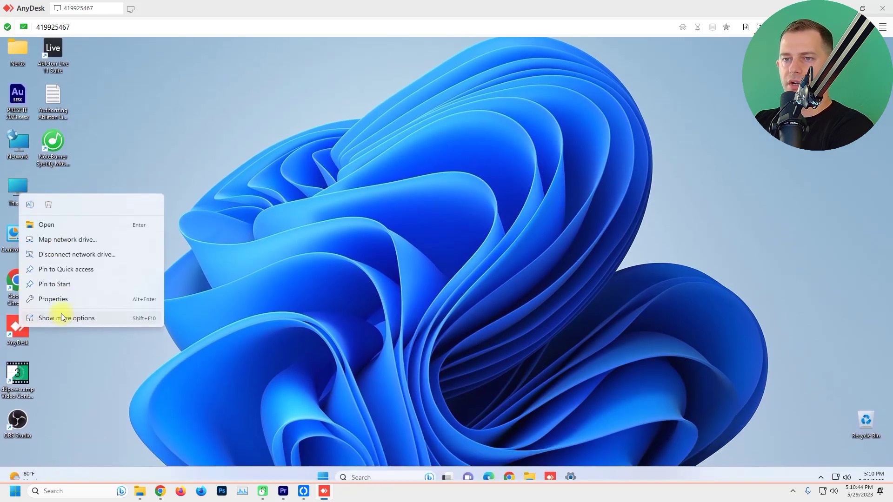
left_click(61, 300)
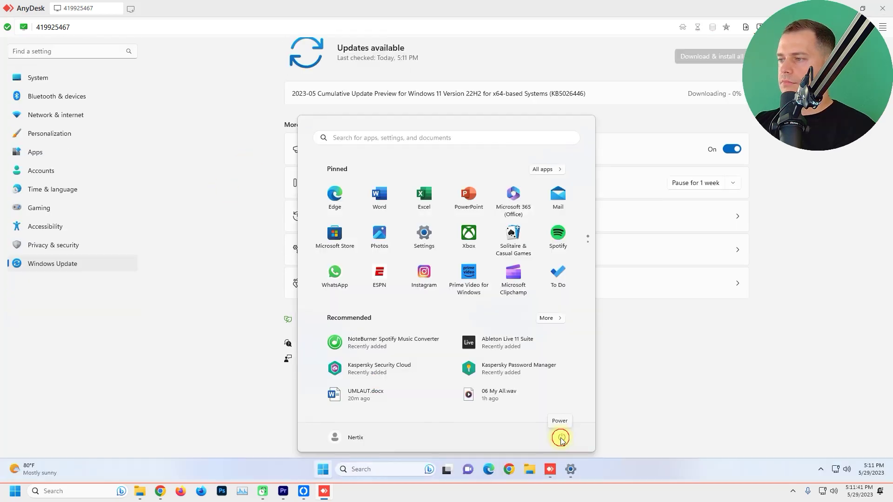
left_click(561, 439)
left_click(571, 416)
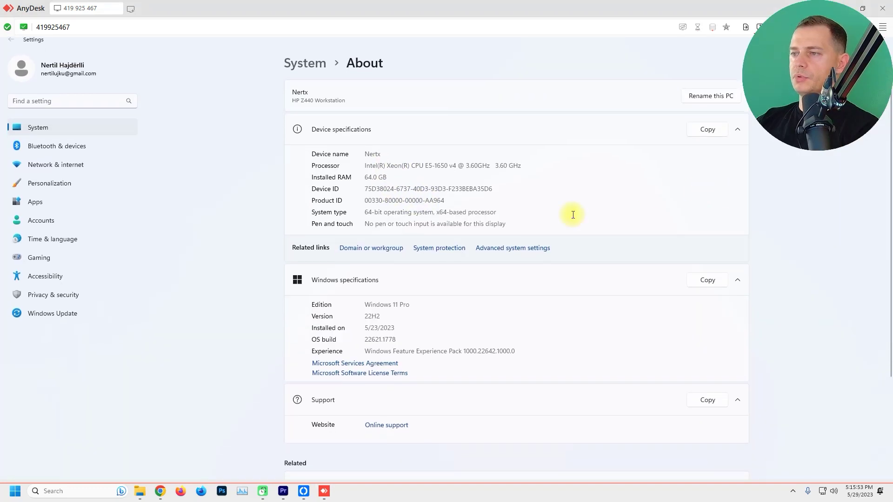
Step: Examine the OS build in the remote PC's Windows specifications after the restart
scroll(363, 303, "down", 1)
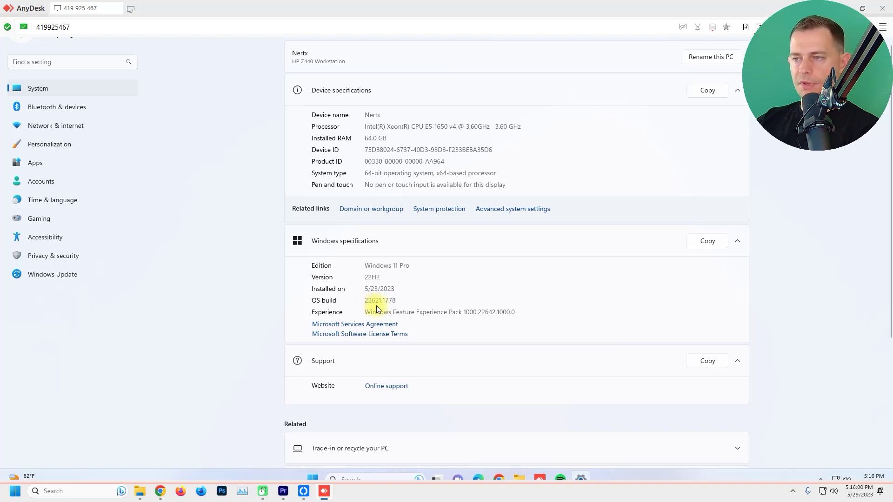
left_click(383, 301)
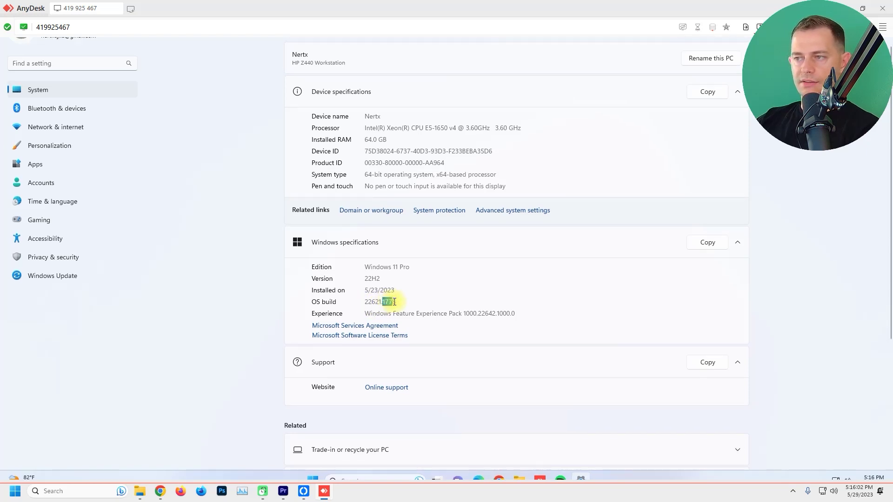
left_click(404, 302)
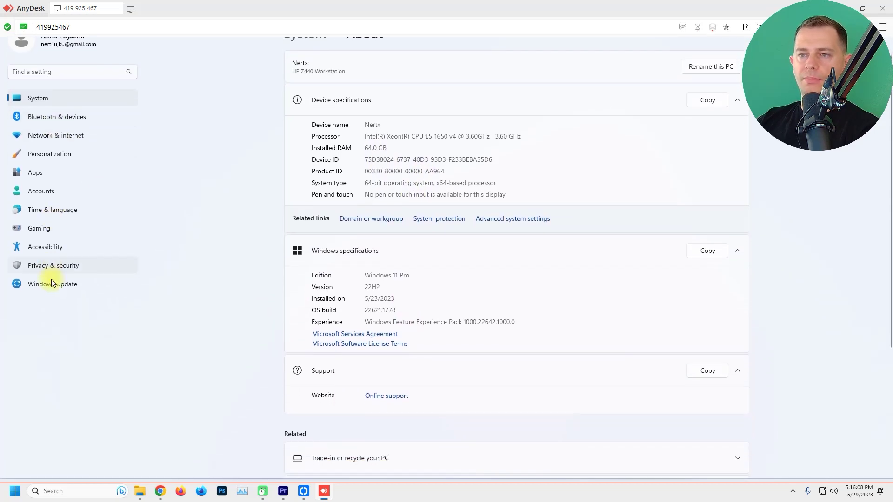
Step: Open the Windows Update history and check the quality updates for KB5026446
left_click(51, 281)
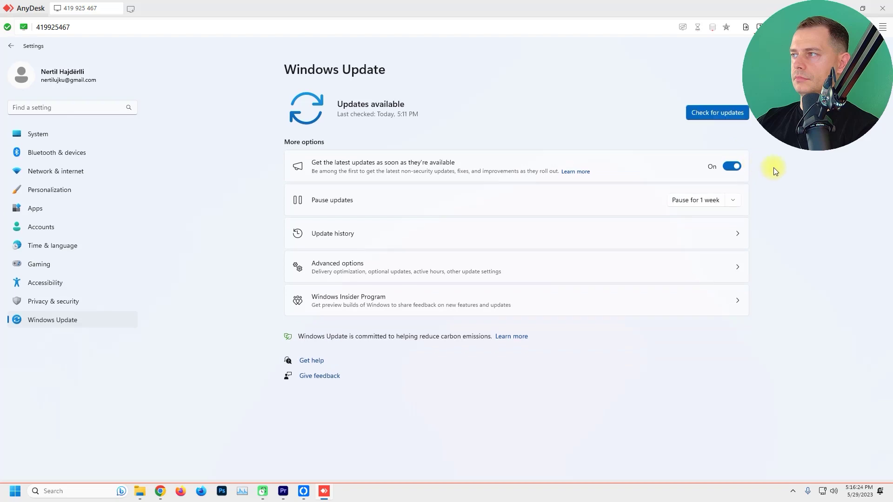
left_click(386, 223)
double_click(551, 131)
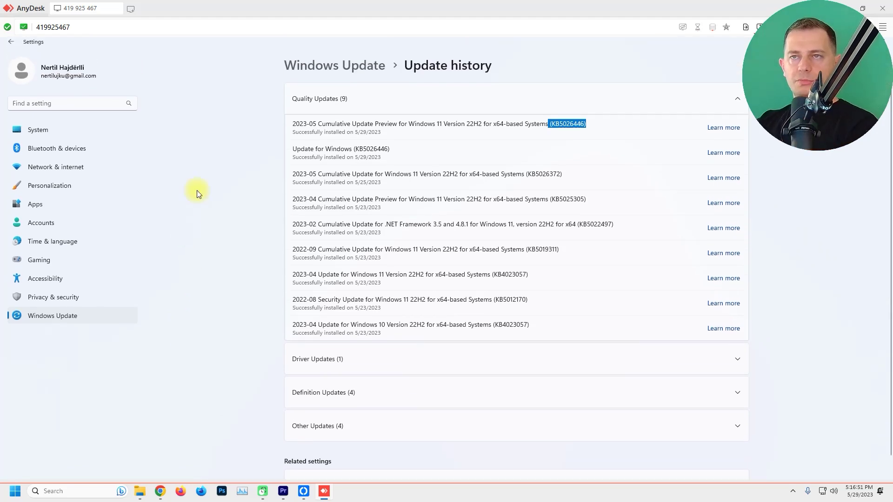
Step: Return to the System About page and examine the processor model in the device specifications
left_click(42, 137)
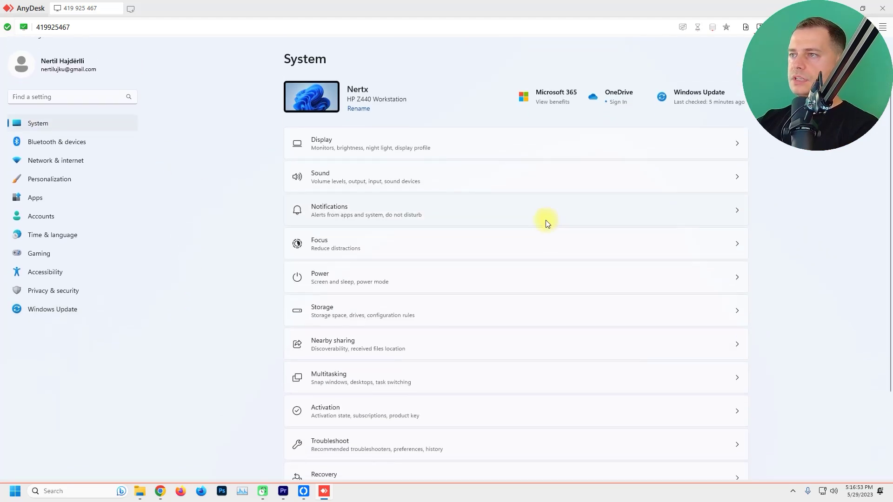
scroll(331, 435, "down", 3)
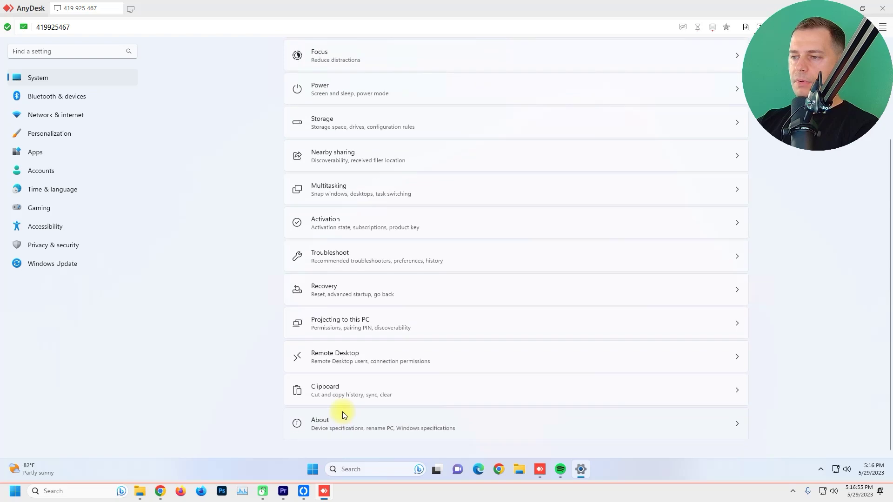
left_click(321, 420)
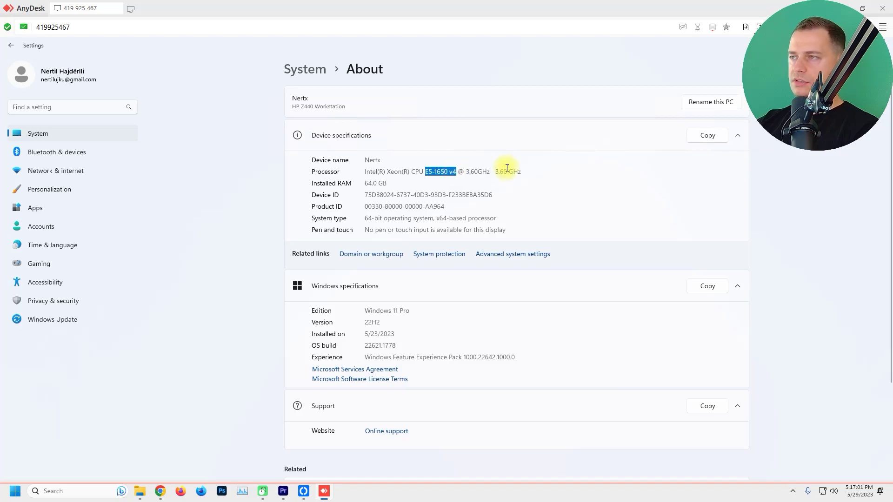
left_click(614, 180)
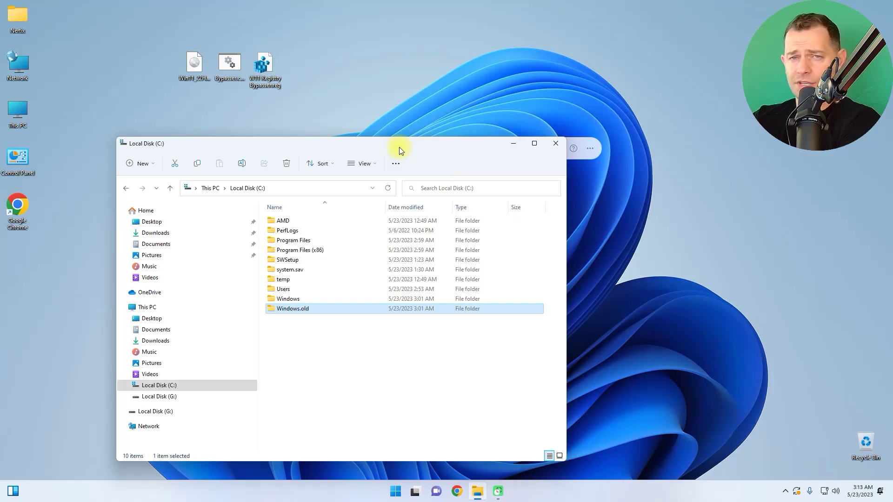